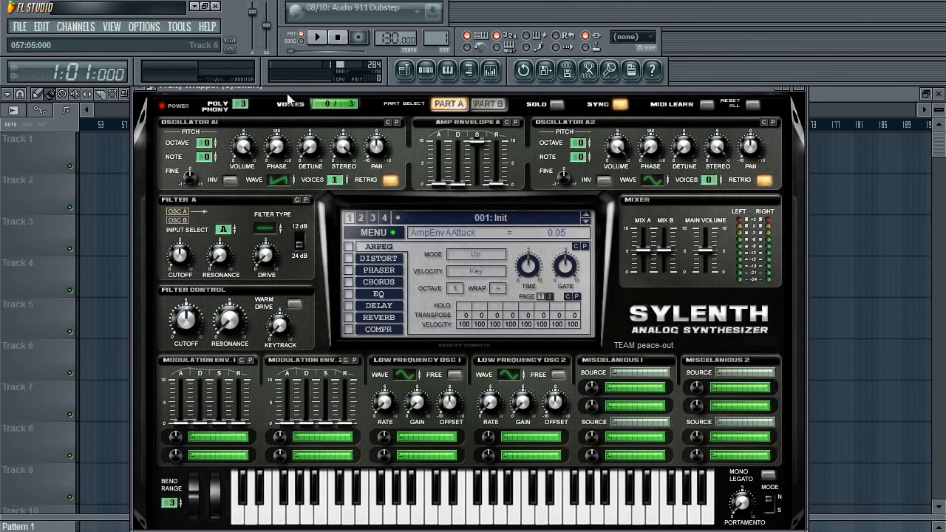
Reposition the Sylenth synthesizer window over the playlist
{"action": "left_click_drag", "start_coordinate": [333, 89], "coordinate": [371, 91]}
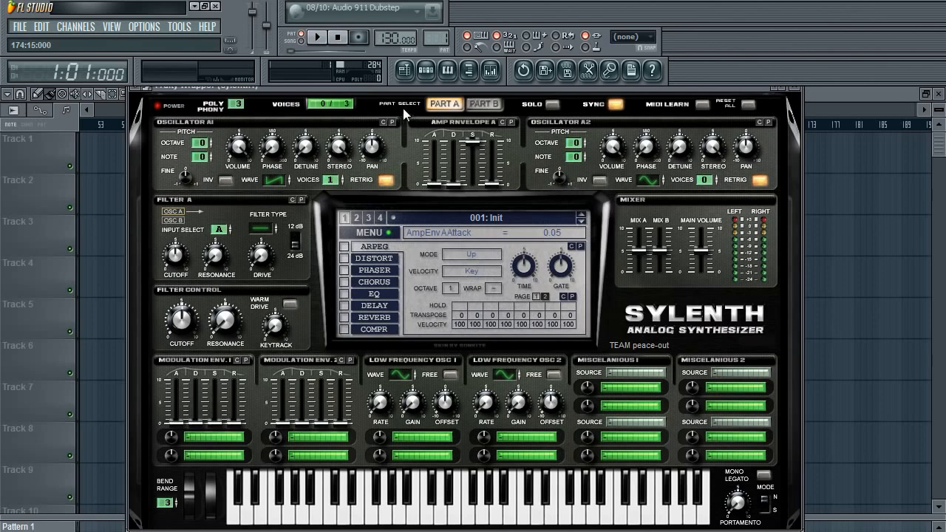
{"action": "left_click_drag", "start_coordinate": [369, 88], "coordinate": [347, 88]}
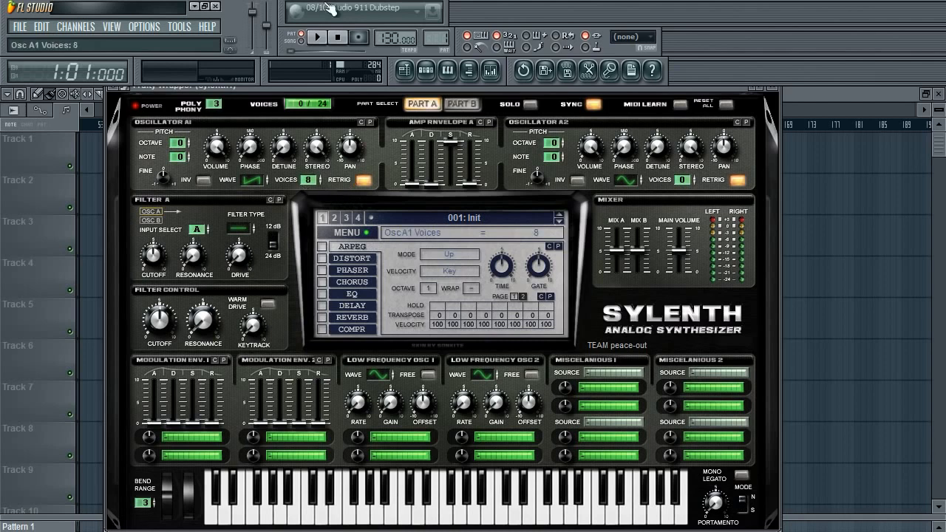
Try Oscillator A1 with Retrig off and adjust its Detune knob, finishing with Retrig on again
{"action": "left_click", "coordinate": [360, 182]}
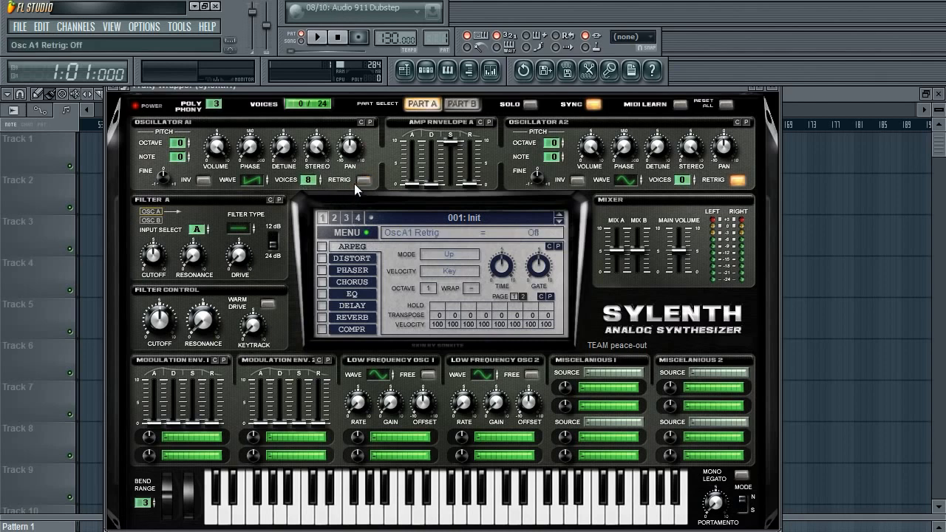
{"action": "left_click", "coordinate": [282, 147]}
{"action": "left_click", "coordinate": [361, 182]}
Try several voice counts on Oscillator A1, including 0, and settle on 1 voice
{"action": "left_click_drag", "start_coordinate": [311, 182], "coordinate": [312, 212]}
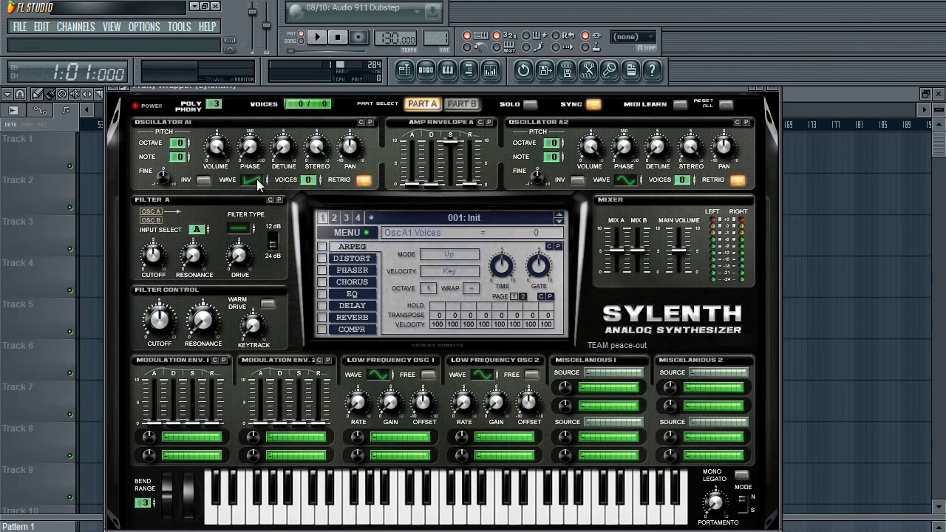
{"action": "left_click_drag", "start_coordinate": [309, 184], "coordinate": [328, 136]}
{"action": "left_click_drag", "start_coordinate": [313, 182], "coordinate": [306, 210]}
{"action": "scroll", "coordinate": [320, 176], "scroll_direction": "up", "scroll_amount": 3}
{"action": "left_click_drag", "start_coordinate": [320, 169], "coordinate": [311, 185]}
{"action": "left_click_drag", "start_coordinate": [310, 181], "coordinate": [337, 128]}
{"action": "left_click_drag", "start_coordinate": [316, 183], "coordinate": [300, 243]}
Try the HPulse wave on Oscillator A1 and return it to Saw
{"action": "left_click", "coordinate": [255, 179]}
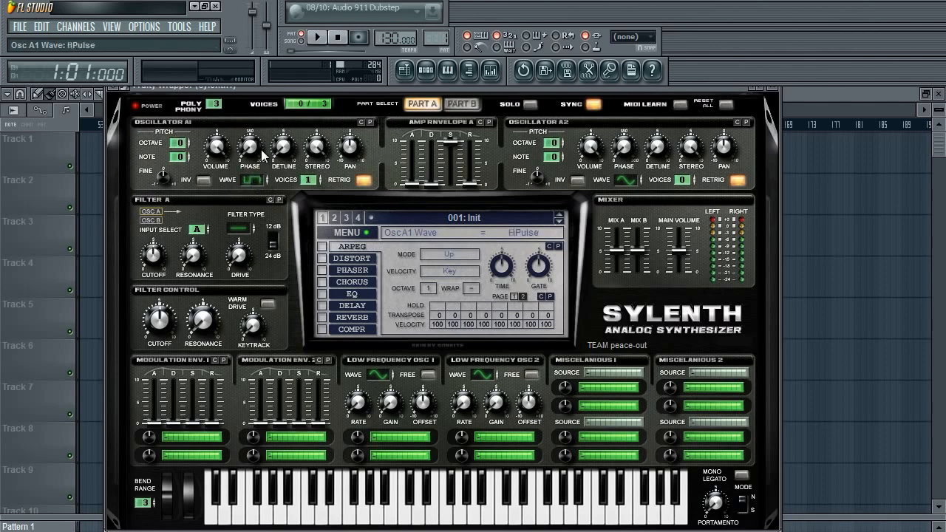
{"action": "left_click_drag", "start_coordinate": [261, 151], "coordinate": [258, 174]}
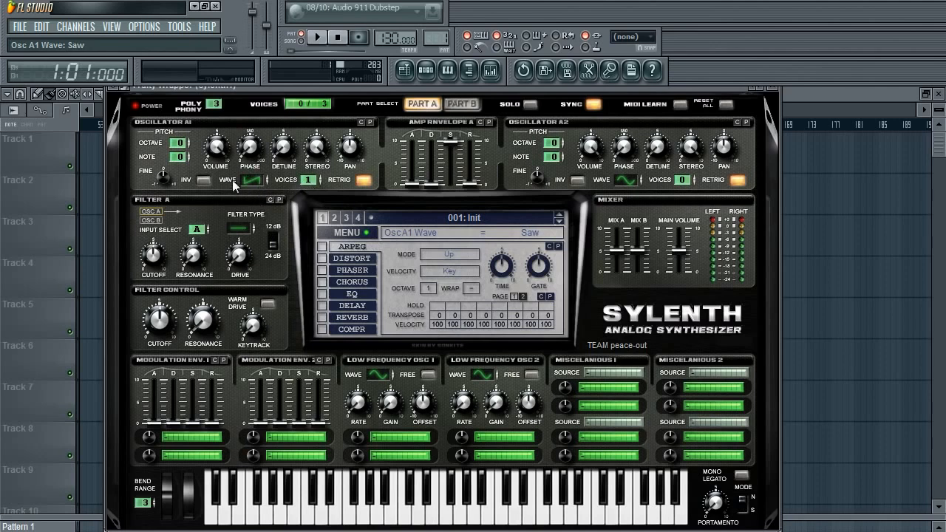
{"action": "left_click_drag", "start_coordinate": [250, 152], "coordinate": [261, 150]}
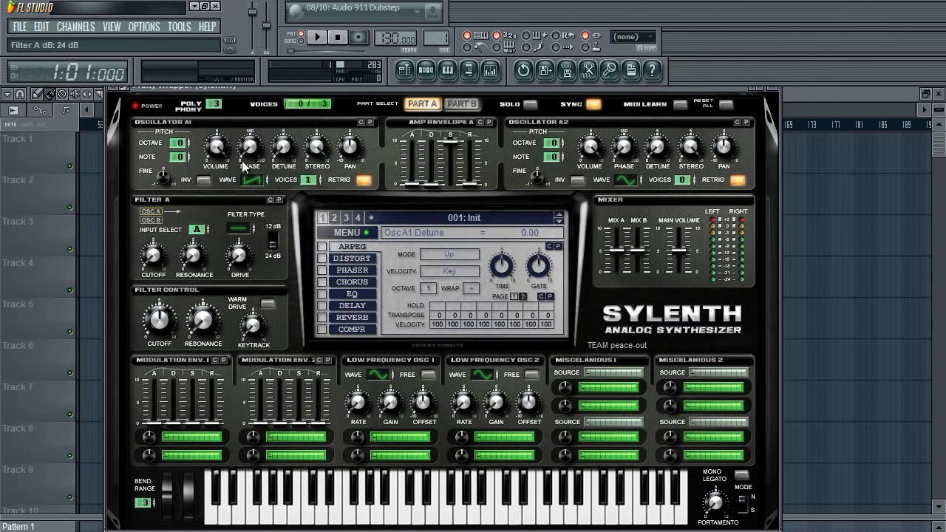
Audition Oscillator A1 at octave +1 and octave -1, and return the octave to 0
{"action": "left_click", "coordinate": [188, 141]}
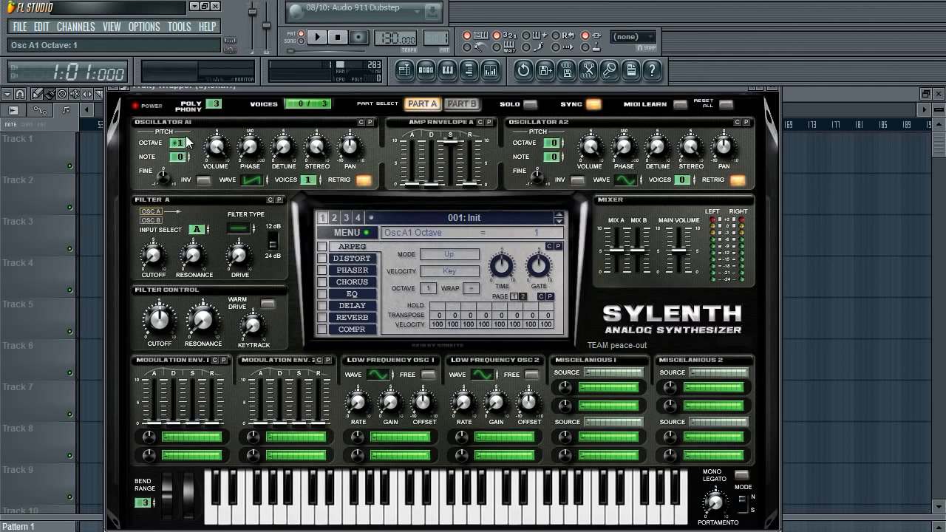
{"action": "key", "text": "q"}
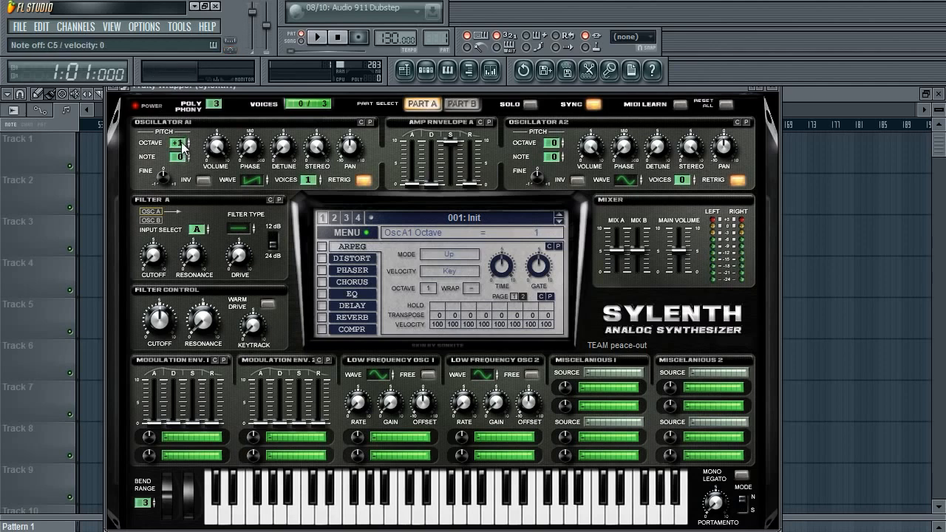
{"action": "left_click_drag", "start_coordinate": [183, 145], "coordinate": [180, 168]}
{"action": "key", "text": "q"}
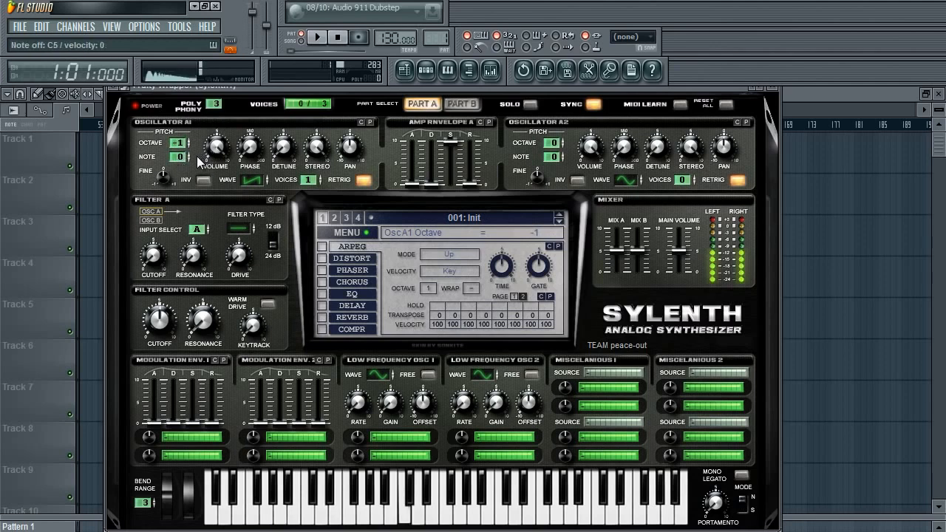
{"action": "left_click", "coordinate": [187, 141]}
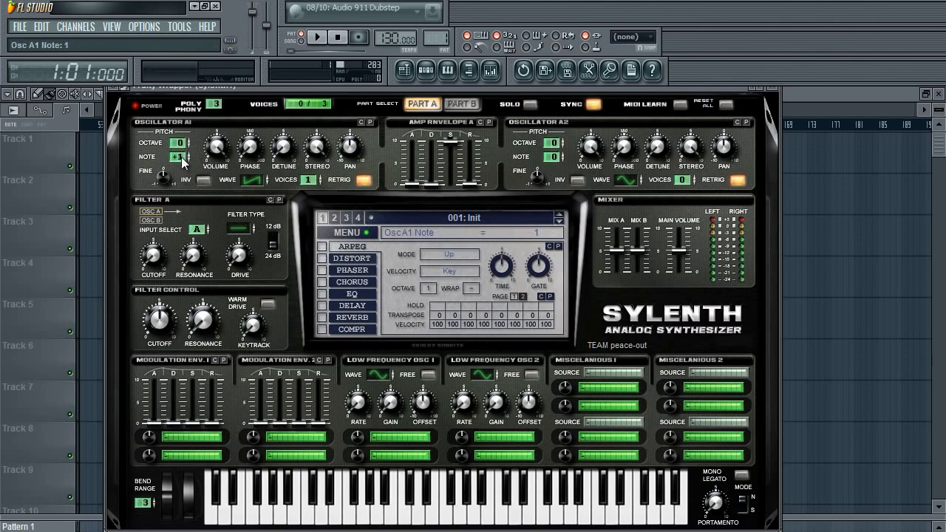
Audition Oscillator A1 at note +1, reset the note to 0, and try the fine tuning
{"action": "key", "text": "q"}
{"action": "mouse_move", "coordinate": [184, 169]}
{"action": "left_mouse_down"}
{"action": "mouse_move", "coordinate": [196, 117]}
{"action": "mouse_move", "coordinate": [179, 164]}
{"action": "left_mouse_up"}
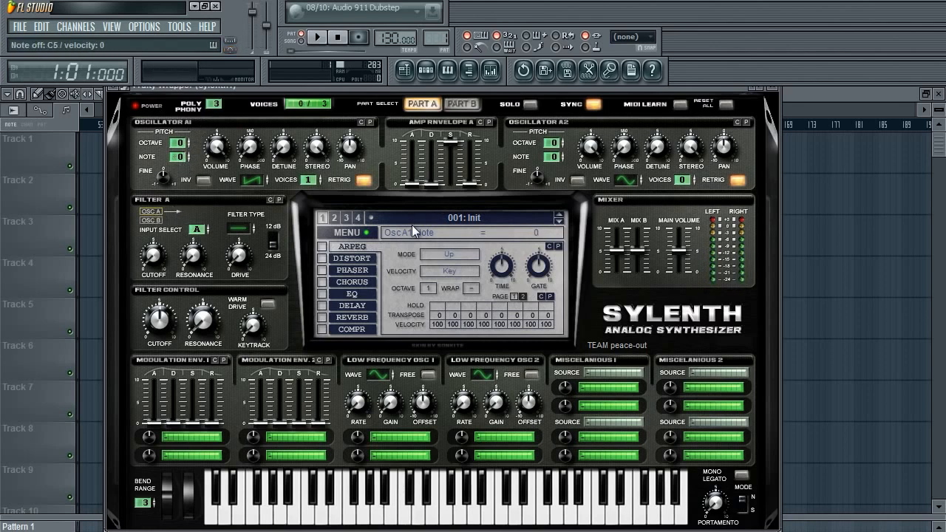
{"action": "mouse_move", "coordinate": [172, 186]}
{"action": "left_mouse_down"}
{"action": "mouse_move", "coordinate": [179, 169]}
{"action": "mouse_move", "coordinate": [165, 186]}
{"action": "mouse_move", "coordinate": [160, 179]}
{"action": "left_mouse_up"}
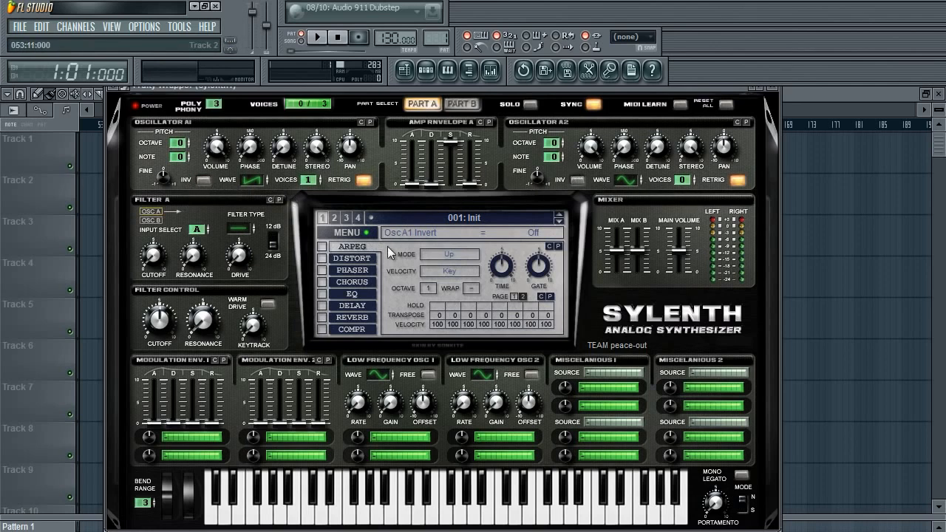
Set Oscillator A1 to 8 voices with Retrig on and a detune of about 1.43
{"action": "left_click", "coordinate": [360, 180]}
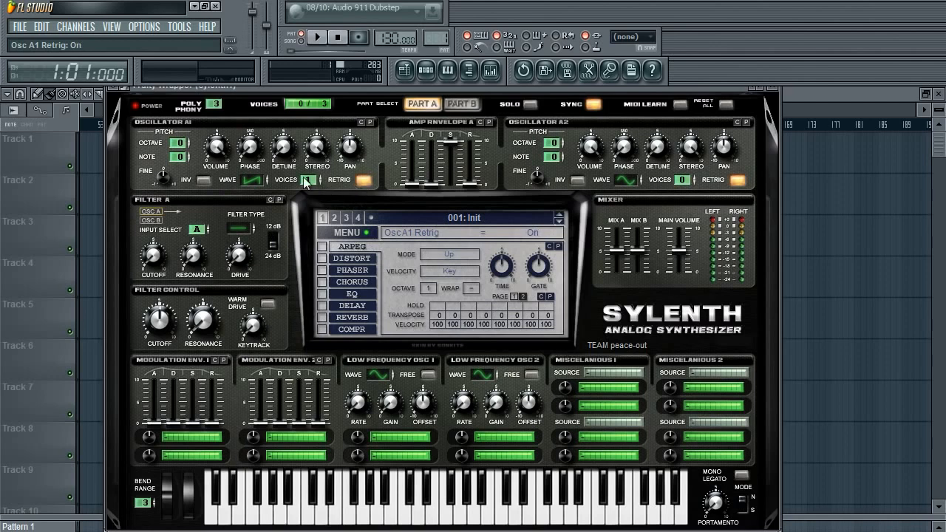
{"action": "left_click_drag", "start_coordinate": [310, 186], "coordinate": [284, 154]}
{"action": "left_click", "coordinate": [284, 149]}
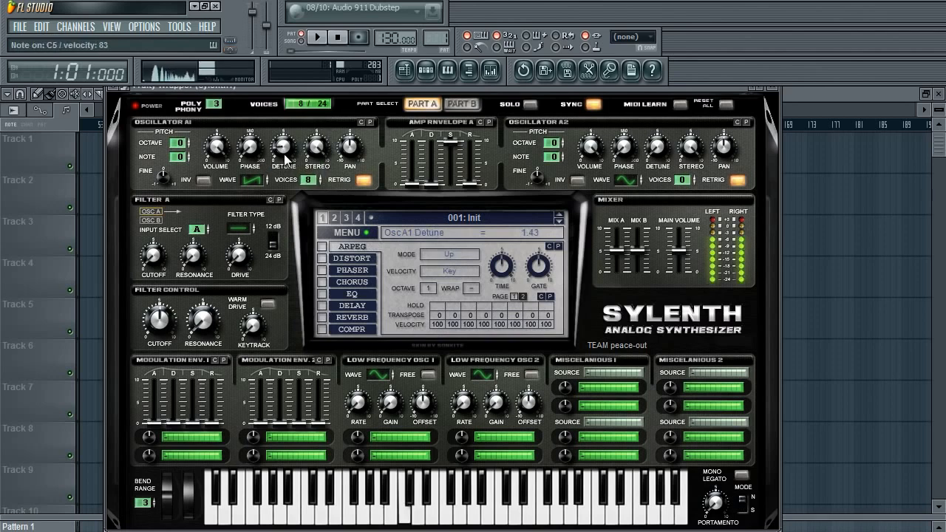
Turn off Retrig on Oscillator A1, raise the detune to about 3.62, and audition the sound
{"action": "left_click", "coordinate": [363, 181]}
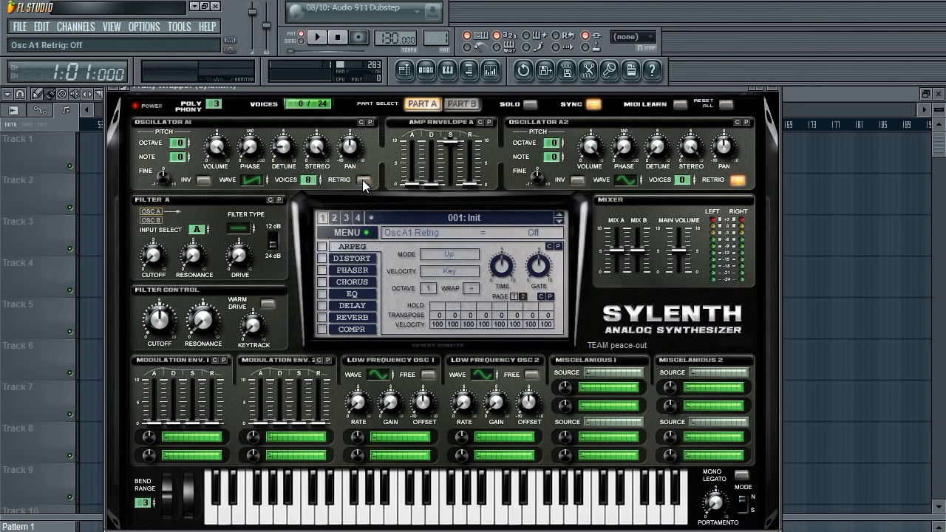
{"action": "mouse_move", "coordinate": [275, 157]}
{"action": "left_mouse_down"}
{"action": "mouse_move", "coordinate": [303, 135]}
{"action": "mouse_move", "coordinate": [281, 156]}
{"action": "left_mouse_up"}
{"action": "key", "text": "z"}
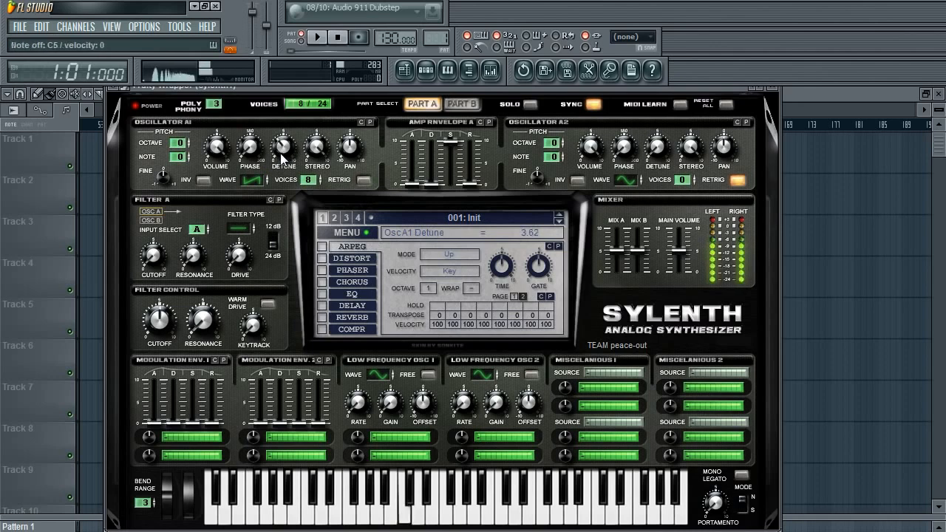
Restore Oscillator A1 to Retrig on, detune 0.00 and 1 voice
{"action": "left_click", "coordinate": [360, 181]}
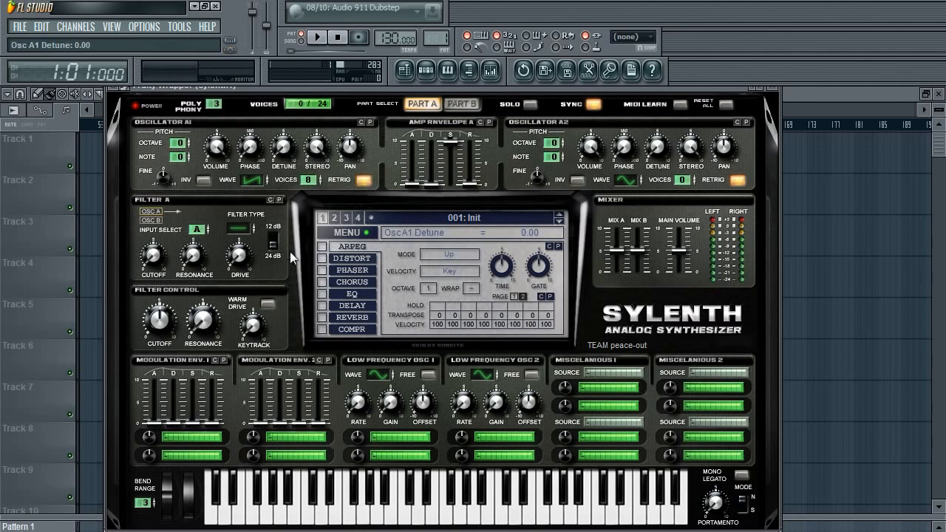
{"action": "left_click_drag", "start_coordinate": [310, 180], "coordinate": [311, 252]}
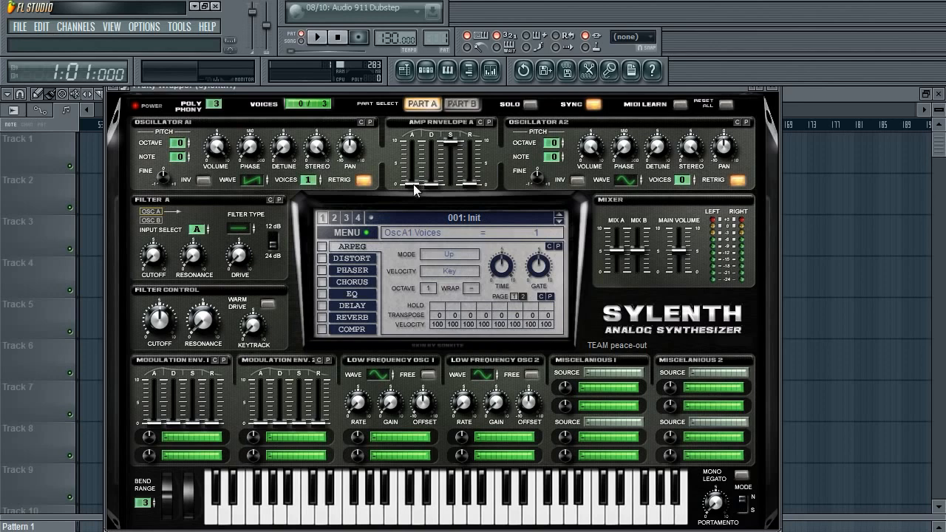
Try an attack of about 6.72 on Amp Envelope A, and a decay of about 4.83 with sustain at 0.00
{"action": "left_click_drag", "start_coordinate": [413, 184], "coordinate": [426, 103]}
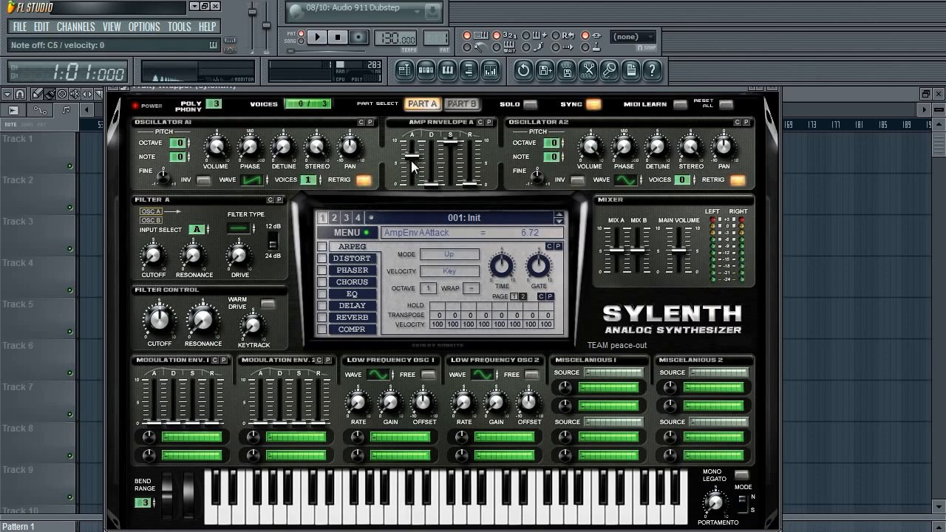
{"action": "left_click_drag", "start_coordinate": [412, 156], "coordinate": [447, 121]}
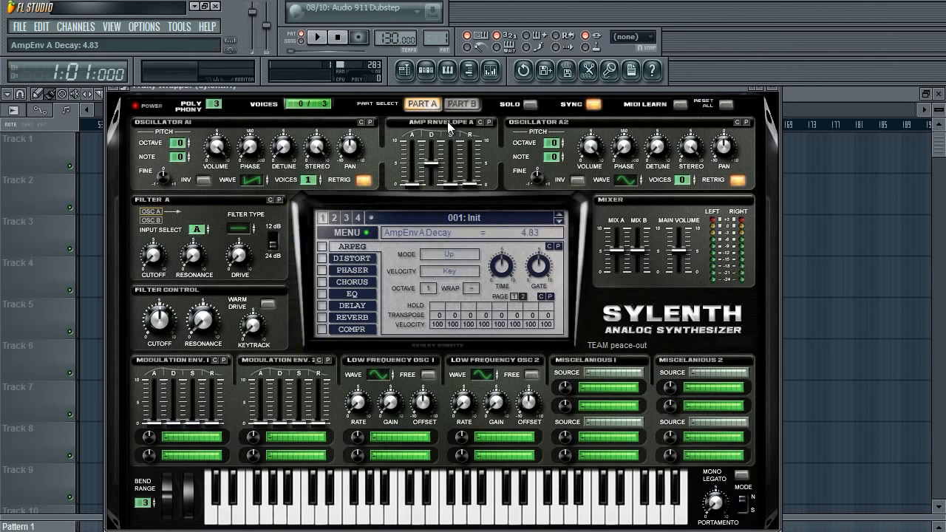
{"action": "left_click_drag", "start_coordinate": [432, 163], "coordinate": [450, 146]}
{"action": "left_click_drag", "start_coordinate": [432, 185], "coordinate": [473, 217]}
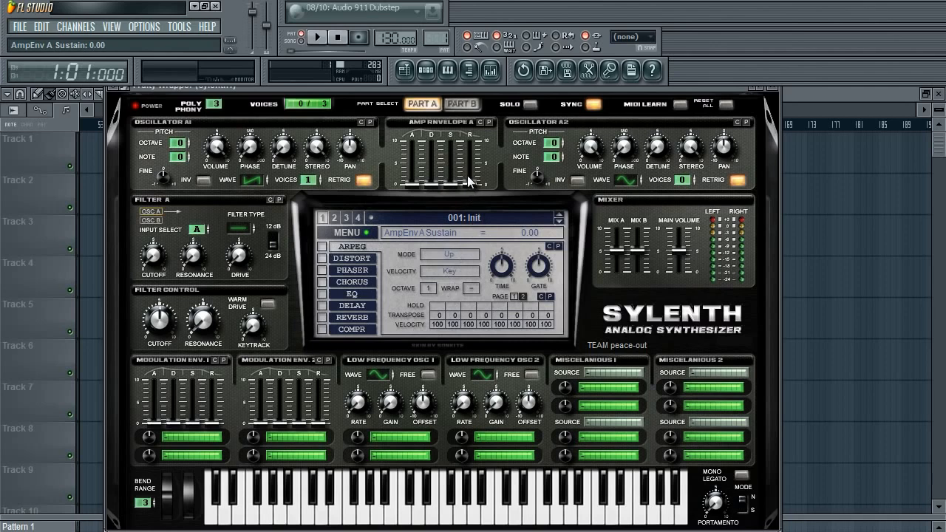
Try a raised release and a decay of about 5.17 on Amp Envelope A, and restore release to 0.00 and sustain to 10.00
{"action": "left_click_drag", "start_coordinate": [467, 182], "coordinate": [460, 110]}
{"action": "left_click_drag", "start_coordinate": [431, 185], "coordinate": [439, 120]}
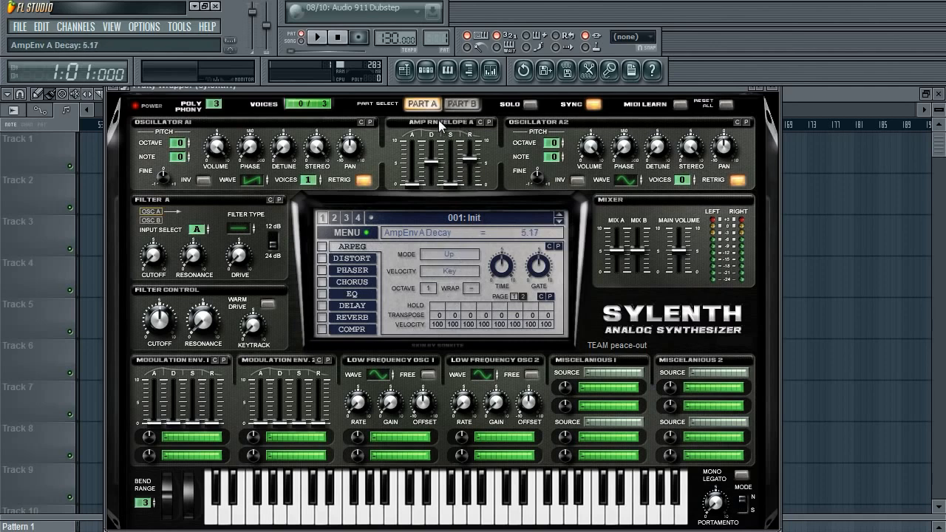
{"action": "left_click_drag", "start_coordinate": [470, 159], "coordinate": [452, 328]}
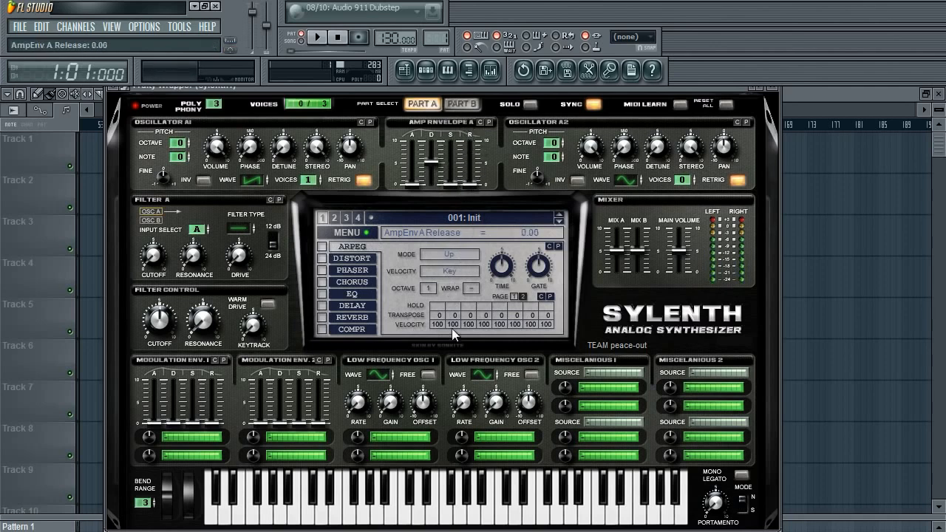
{"action": "left_click_drag", "start_coordinate": [434, 166], "coordinate": [451, 140]}
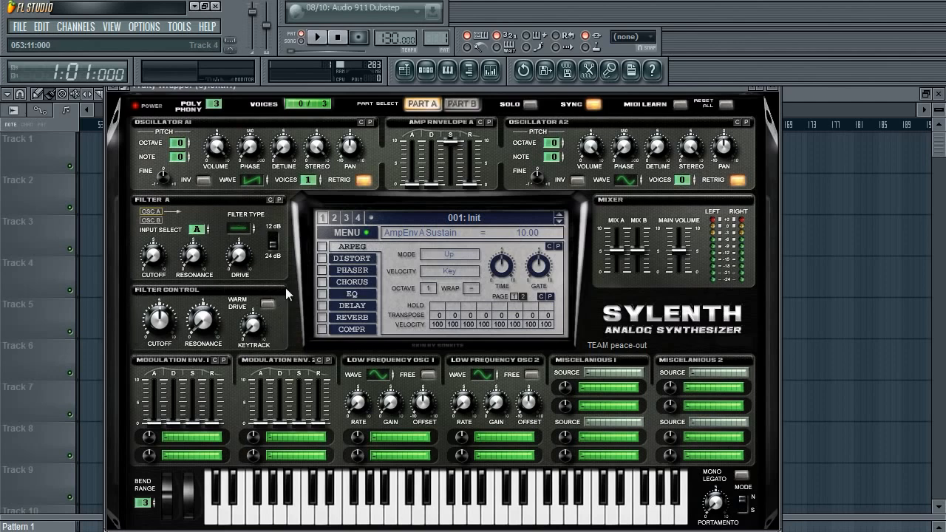
Compare the oscillator pages of Part B and Part A, and return to Part A
{"action": "left_click", "coordinate": [460, 104]}
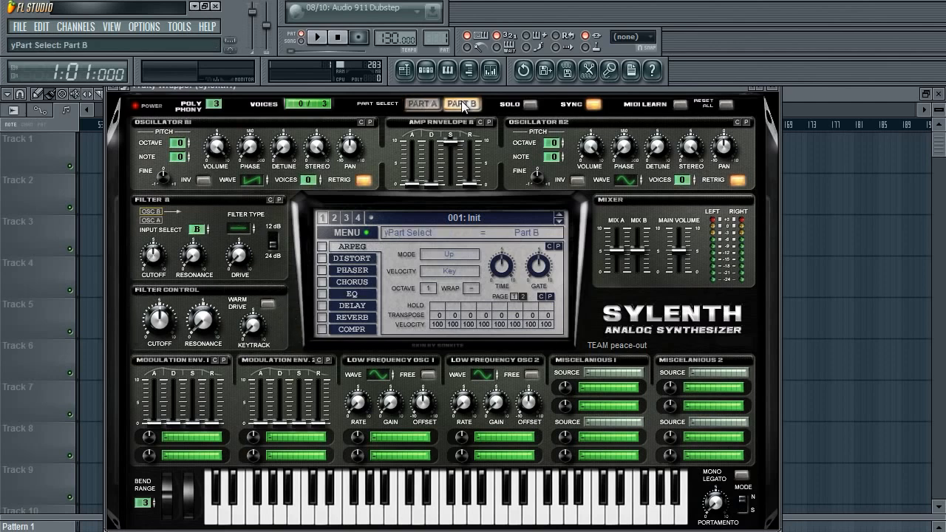
{"action": "left_click", "coordinate": [422, 104]}
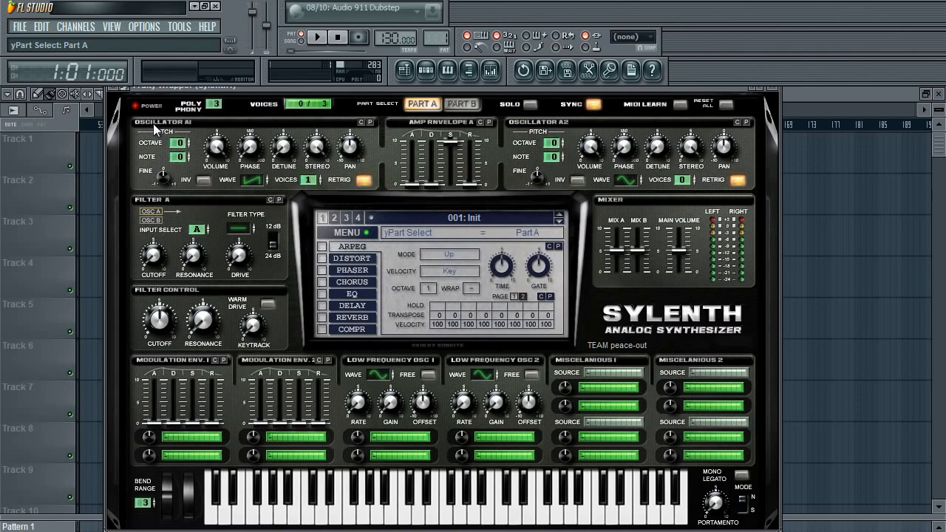
{"action": "left_click", "coordinate": [458, 105]}
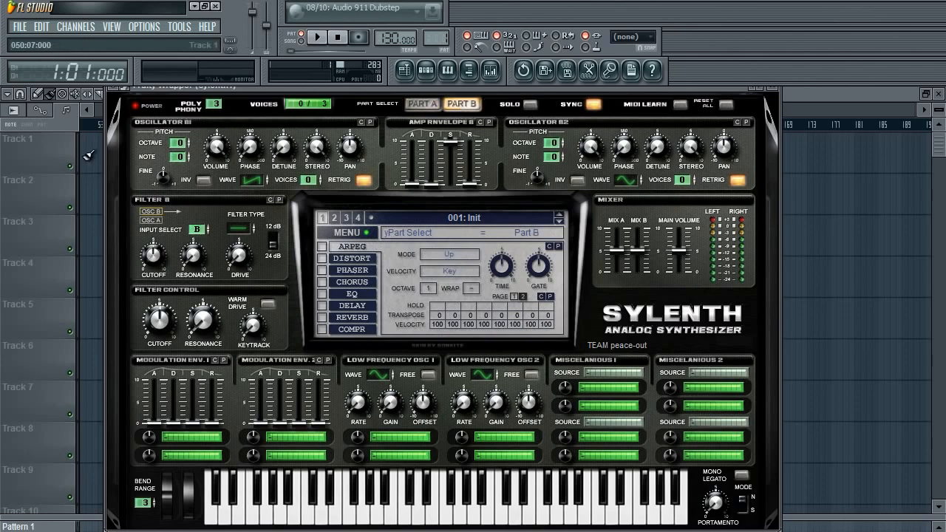
{"action": "left_click", "coordinate": [422, 104]}
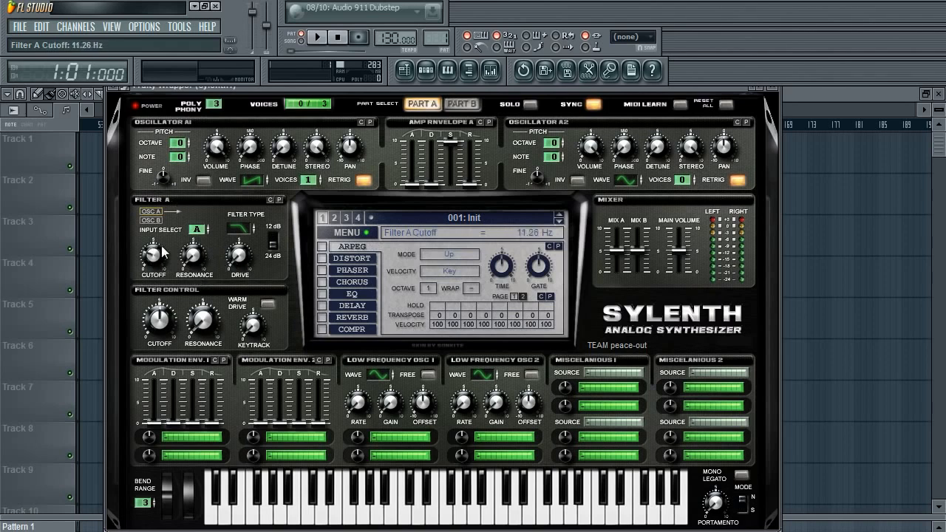
Lower Filter A's cutoff to 1.00 Hz and play notes to audition it
{"action": "left_click_drag", "start_coordinate": [163, 252], "coordinate": [153, 315]}
{"action": "key", "text": "q"}
{"action": "key", "text": "z"}
{"action": "key", "text": "z"}
{"action": "key", "text": "z"}
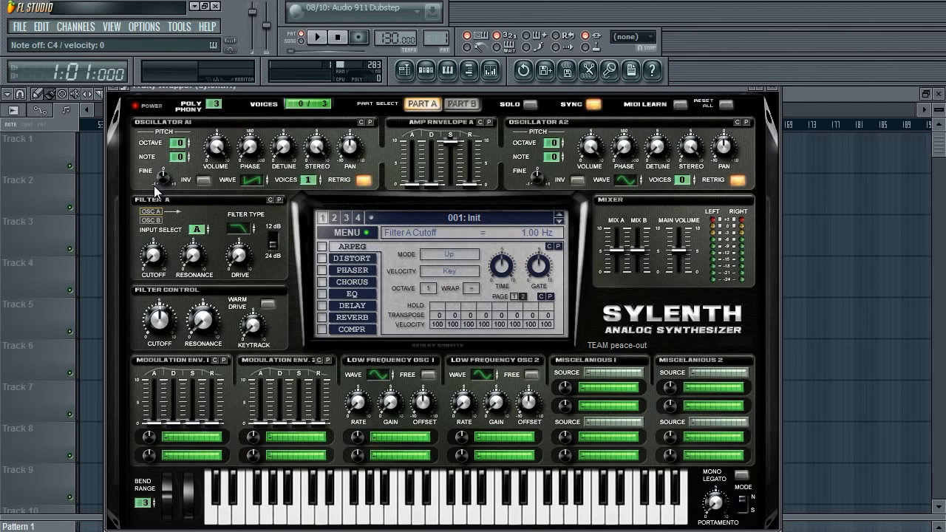
{"action": "key", "text": "i"}
Sweep Filter A's cutoff up to about 21341 Hz while auditioning, and bring it down to about 607 Hz
{"action": "left_click_drag", "start_coordinate": [156, 255], "coordinate": [186, 206]}
{"action": "left_click_drag", "start_coordinate": [161, 259], "coordinate": [161, 258]}
{"action": "scroll", "coordinate": [156, 257], "scroll_direction": "up", "scroll_amount": 5}
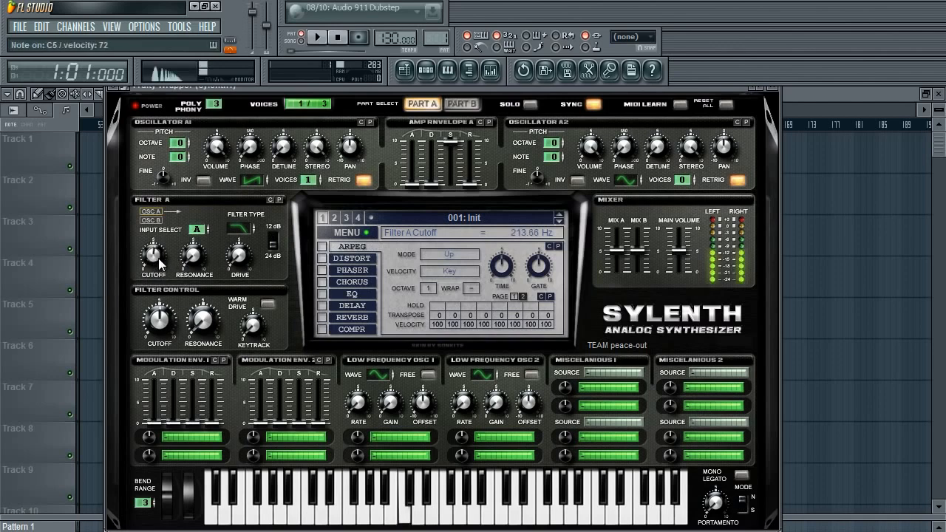
{"action": "scroll", "coordinate": [156, 255], "scroll_direction": "up", "scroll_amount": 1}
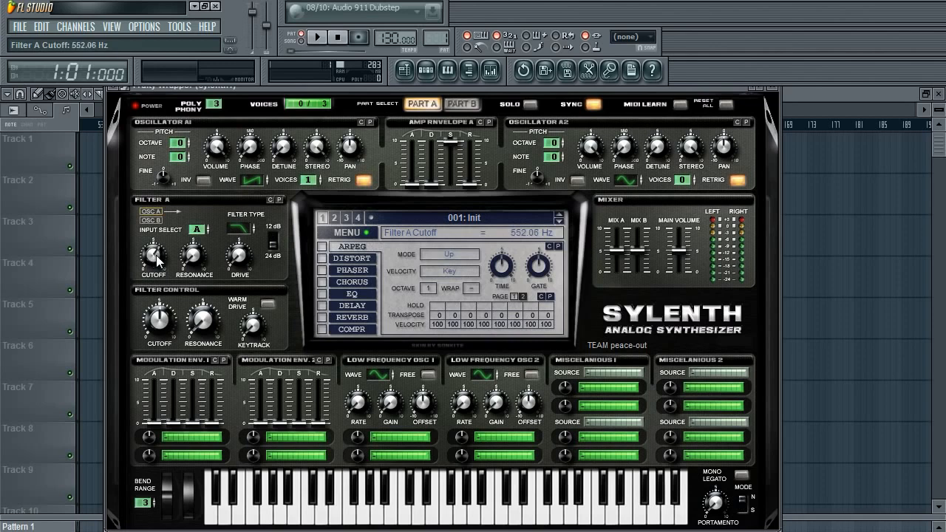
{"action": "scroll", "coordinate": [156, 255], "scroll_direction": "up", "scroll_amount": 10}
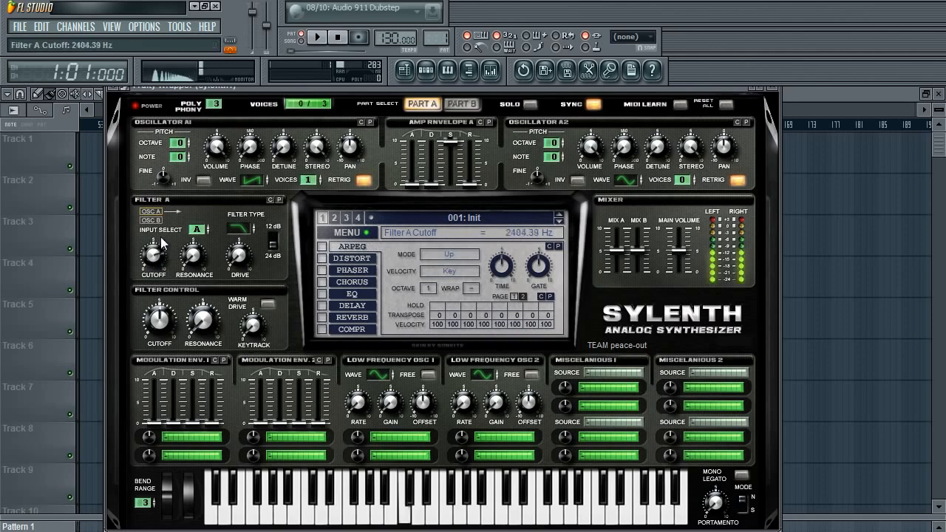
{"action": "left_click_drag", "start_coordinate": [164, 225], "coordinate": [167, 201]}
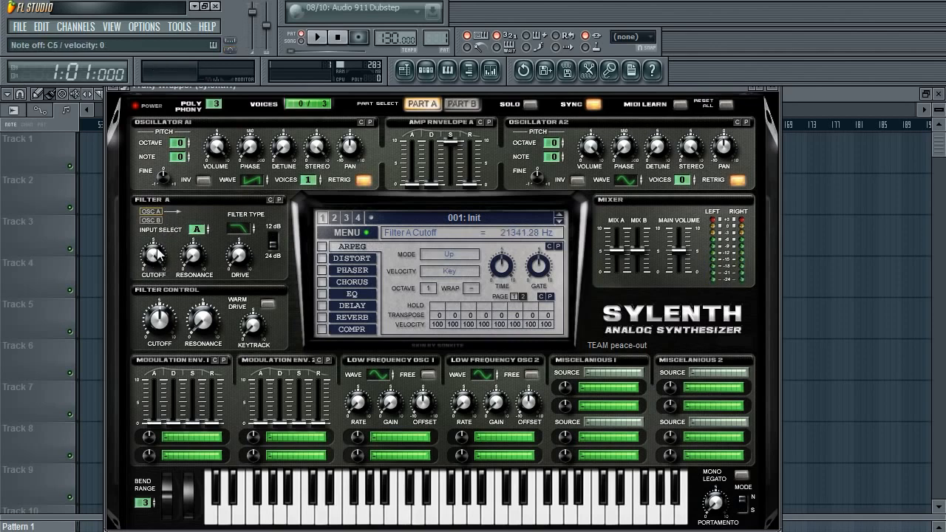
{"action": "left_click_drag", "start_coordinate": [157, 255], "coordinate": [147, 290]}
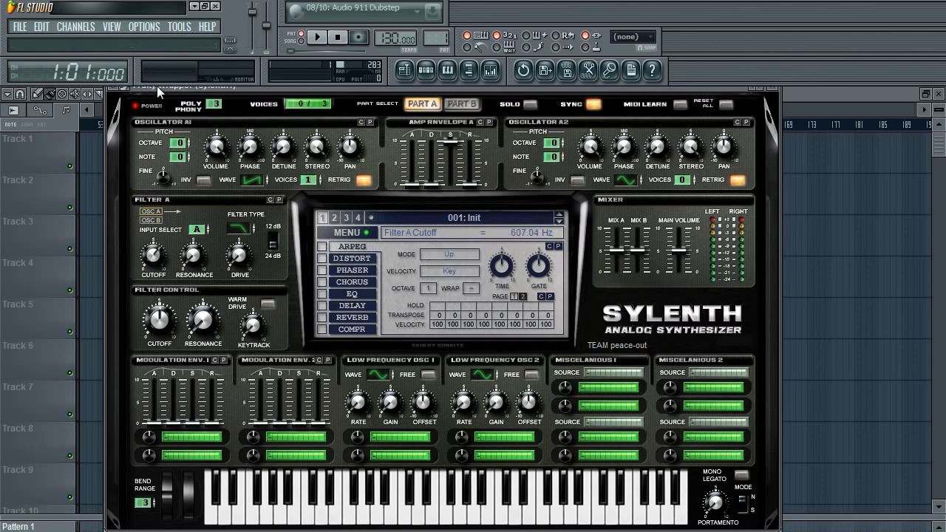
Lower Filter A's cutoff to about 161 Hz, auditioning a note while fine-tuning it
{"action": "left_click_drag", "start_coordinate": [152, 253], "coordinate": [167, 276]}
{"action": "left_click_drag", "start_coordinate": [143, 235], "coordinate": [216, 314]}
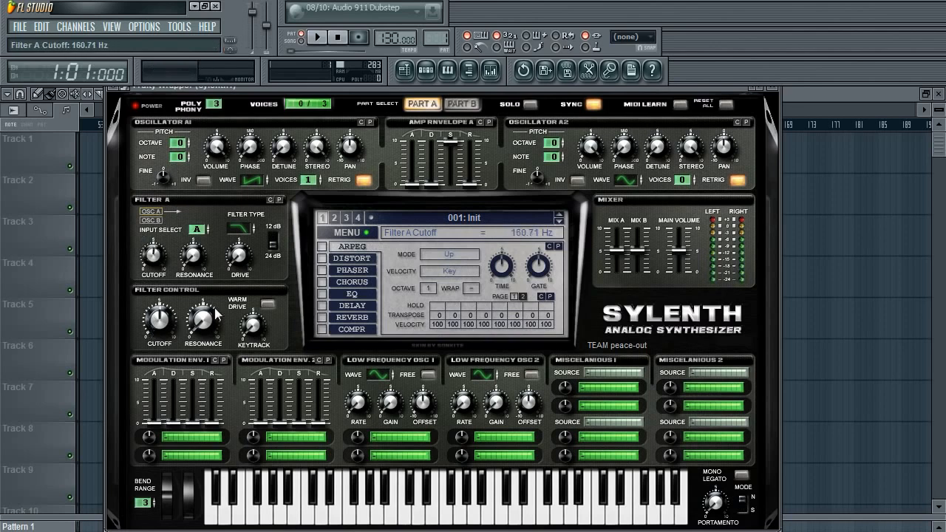
{"action": "left_click_drag", "start_coordinate": [156, 257], "coordinate": [148, 307]}
{"action": "key", "text": "z"}
{"action": "mouse_move", "coordinate": [155, 251]}
{"action": "left_mouse_down"}
{"action": "mouse_move", "coordinate": [193, 226]}
{"action": "mouse_move", "coordinate": [163, 255]}
{"action": "left_mouse_up"}
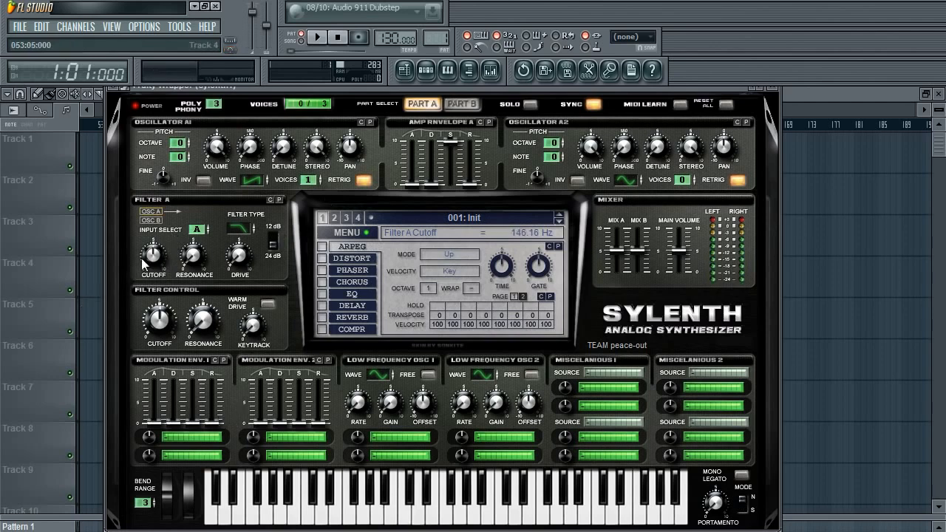
{"action": "mouse_move", "coordinate": [141, 258]}
{"action": "left_mouse_down"}
{"action": "mouse_move", "coordinate": [176, 217]}
{"action": "mouse_move", "coordinate": [154, 256]}
{"action": "left_mouse_up"}
{"action": "left_click", "coordinate": [178, 438]}
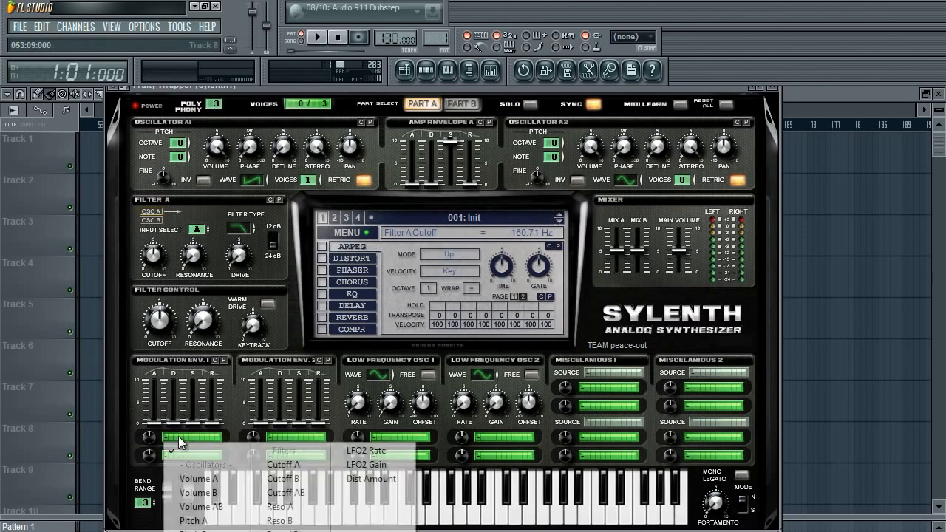
{"action": "left_click", "coordinate": [182, 441]}
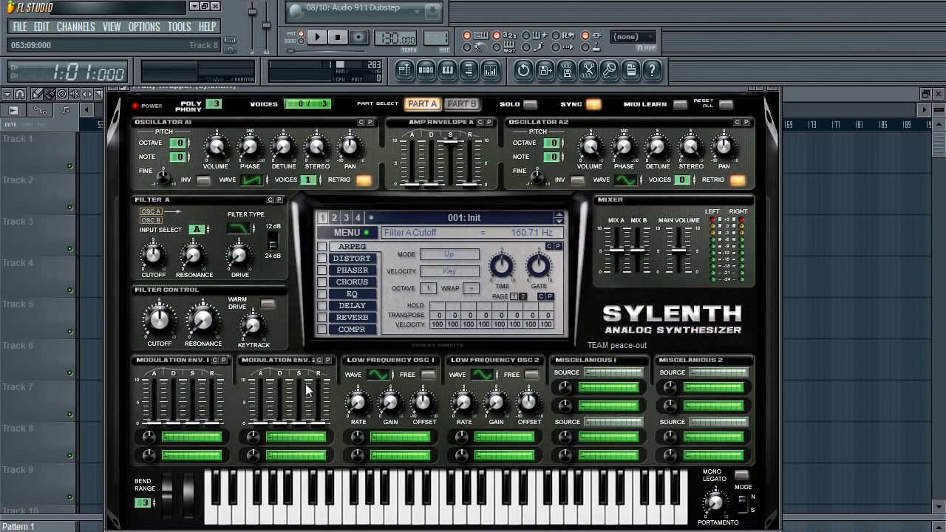
{"action": "left_click", "coordinate": [186, 437]}
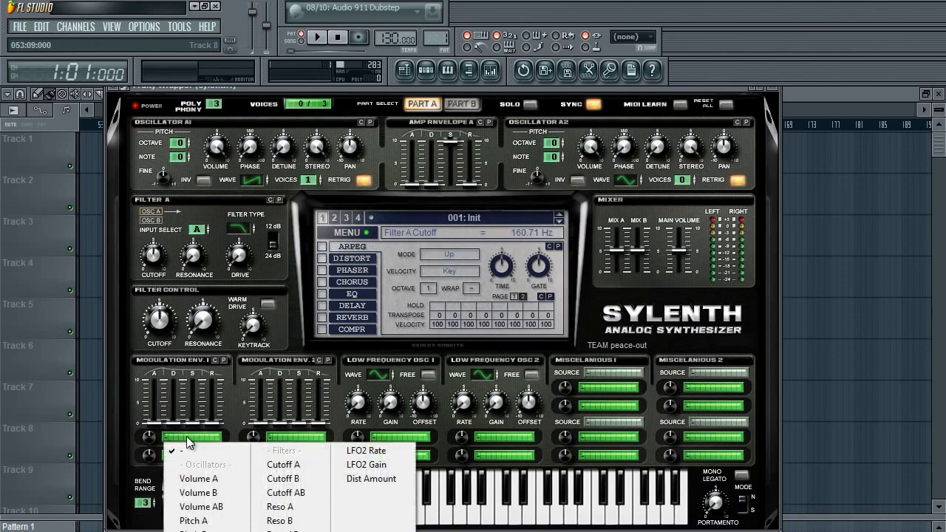
{"action": "left_click", "coordinate": [190, 443]}
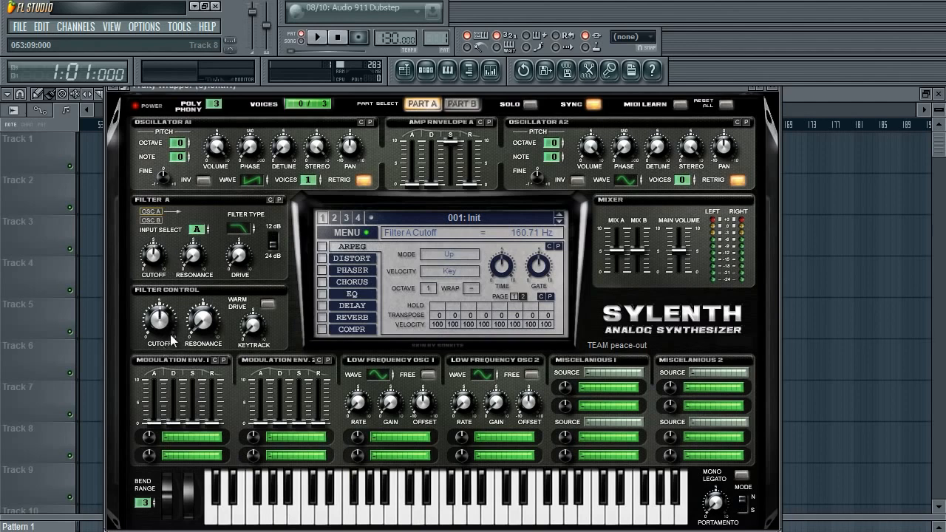
Assign Cutoff A as the first destination of Modulation Envelope 1 and play a note to audition it
{"action": "left_click", "coordinate": [180, 435]}
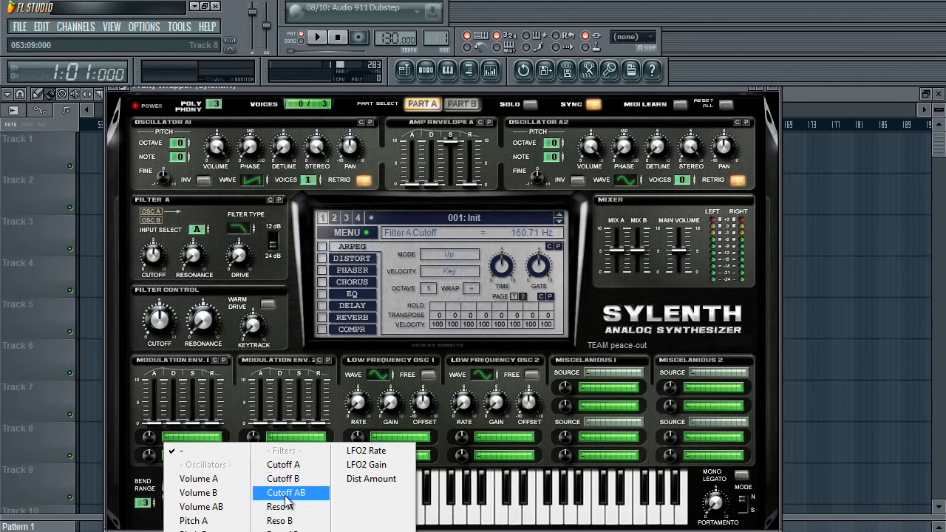
{"action": "left_click", "coordinate": [289, 469]}
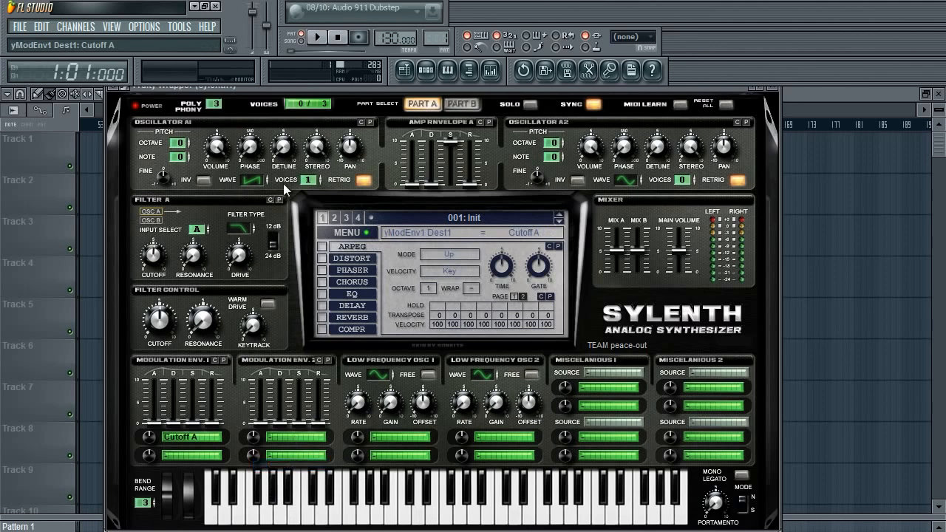
{"action": "key", "text": "z"}
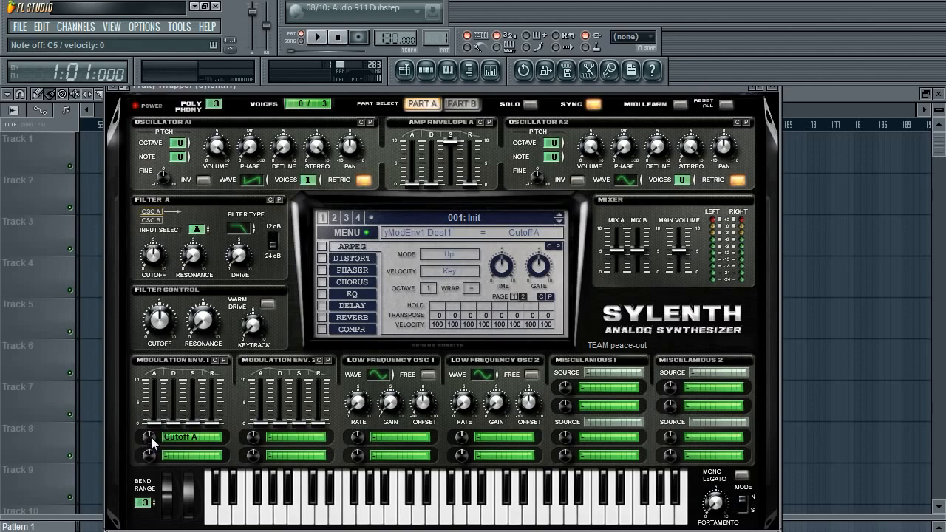
Raise Modulation Envelope 1's Cutoff A amount to 4.00 and set the Filter Control cutoff to about 139 Hz
{"action": "mouse_move", "coordinate": [148, 436]}
{"action": "left_mouse_down"}
{"action": "mouse_move", "coordinate": [173, 436]}
{"action": "mouse_move", "coordinate": [164, 434]}
{"action": "left_mouse_up"}
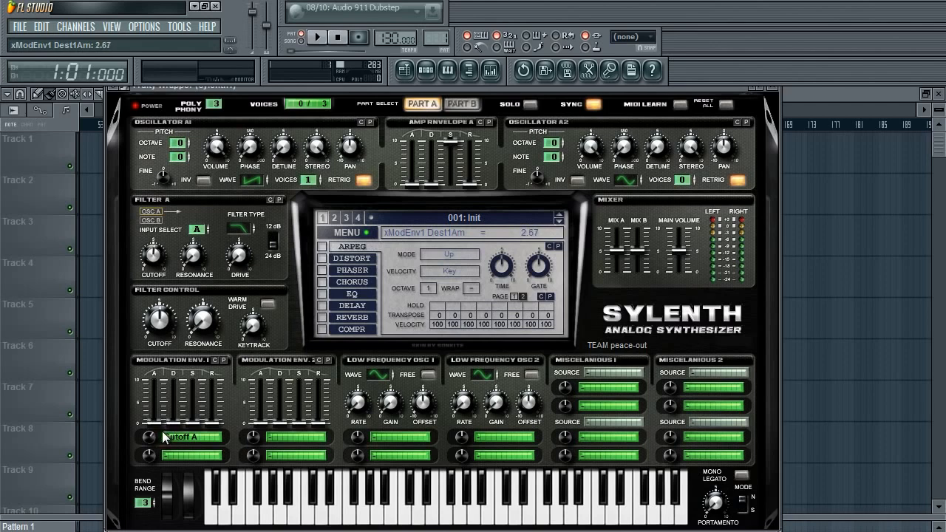
{"action": "left_click_drag", "start_coordinate": [159, 320], "coordinate": [161, 342]}
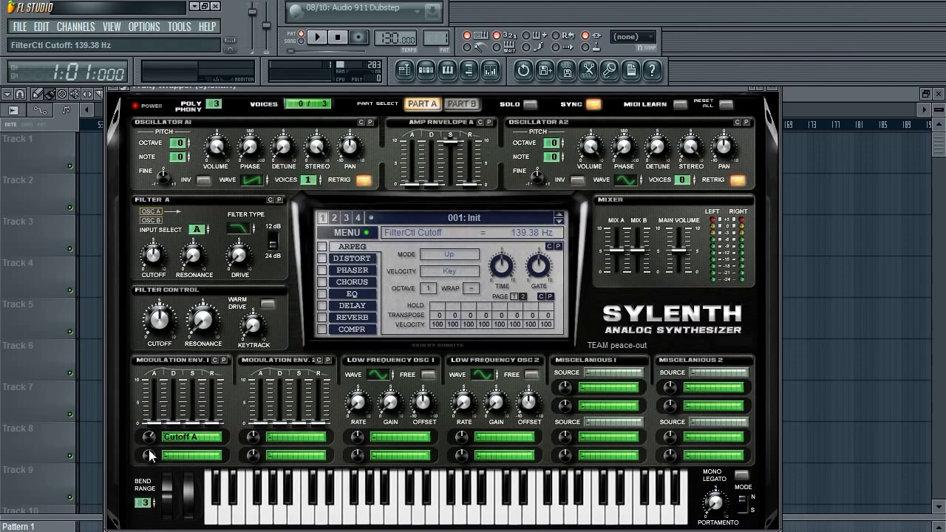
{"action": "mouse_move", "coordinate": [154, 448]}
{"action": "left_mouse_down"}
{"action": "mouse_move", "coordinate": [169, 443]}
{"action": "mouse_move", "coordinate": [143, 442]}
{"action": "left_mouse_up"}
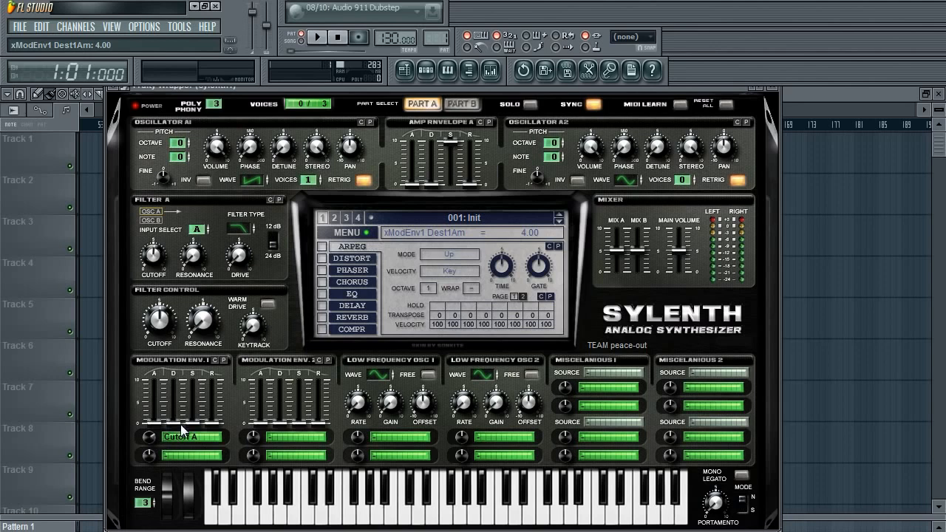
Raise Modulation Envelope 1's decay to about 4.08 and audition it with the Filter Control cutoff at about 146 Hz
{"action": "mouse_move", "coordinate": [171, 422]}
{"action": "left_mouse_down"}
{"action": "mouse_move", "coordinate": [177, 403]}
{"action": "mouse_move", "coordinate": [180, 414]}
{"action": "left_mouse_up"}
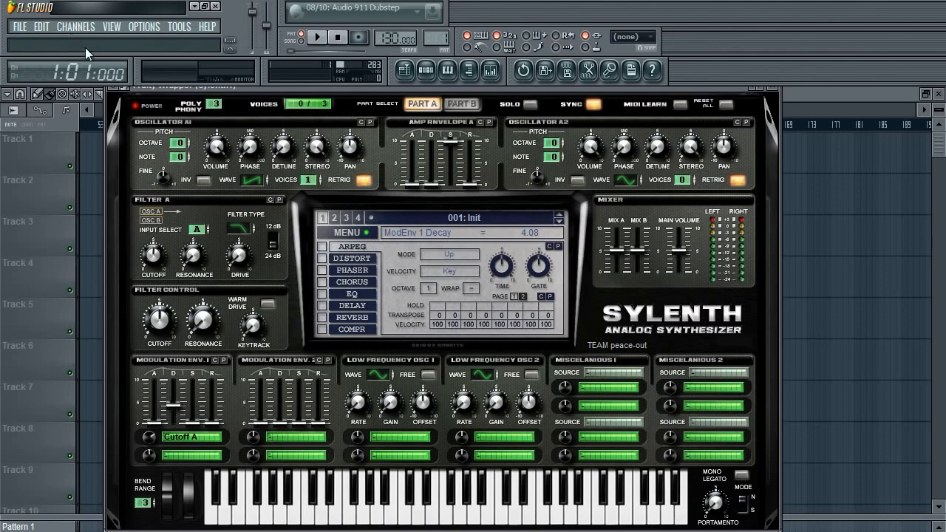
{"action": "left_click", "coordinate": [158, 326]}
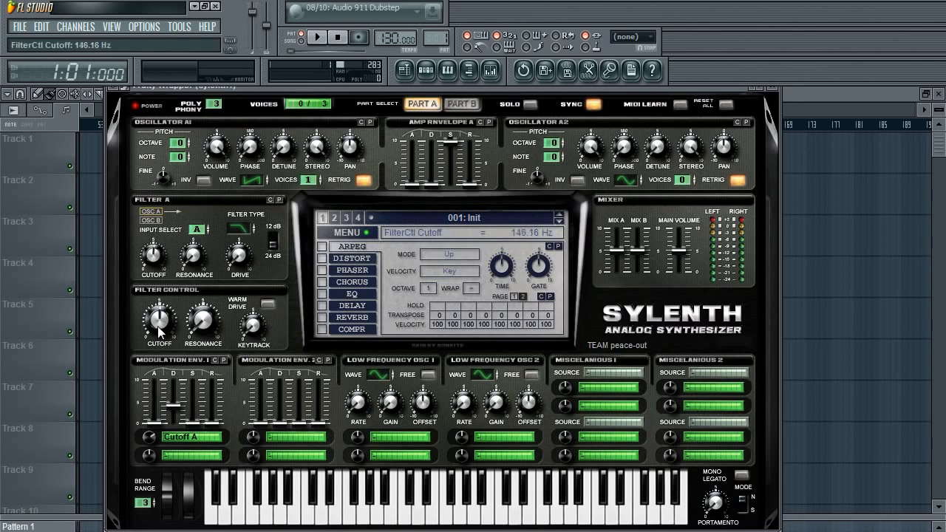
{"action": "left_click_drag", "start_coordinate": [160, 326], "coordinate": [156, 359]}
{"action": "mouse_move", "coordinate": [161, 321]}
{"action": "left_mouse_down"}
{"action": "mouse_move", "coordinate": [148, 357]}
{"action": "mouse_move", "coordinate": [171, 306]}
{"action": "mouse_move", "coordinate": [149, 358]}
{"action": "mouse_move", "coordinate": [163, 316]}
{"action": "mouse_move", "coordinate": [166, 329]}
{"action": "left_mouse_up"}
{"action": "key", "text": "z"}
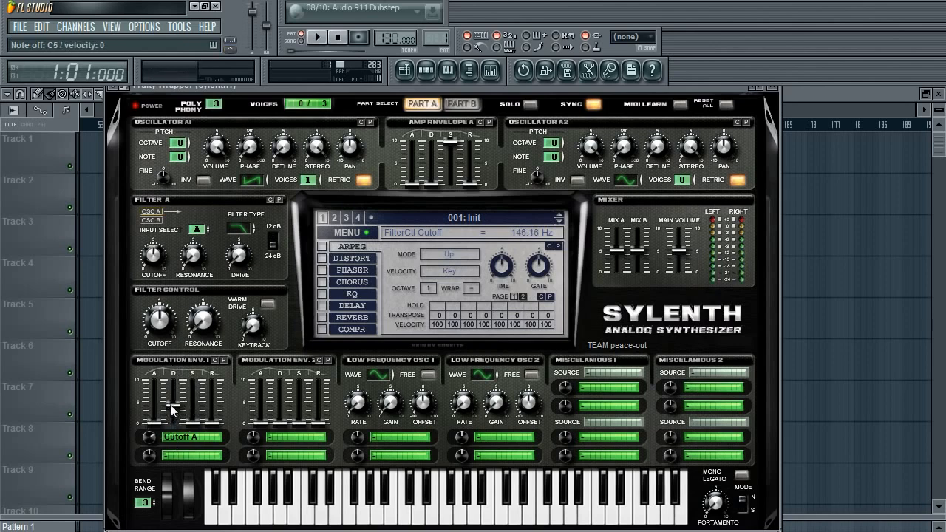
Shorten Modulation Envelope 1's decay, trying about 3.79, and lower its Cutoff A amount to about 2.95 while auditioning
{"action": "left_click_drag", "start_coordinate": [154, 424], "coordinate": [155, 500]}
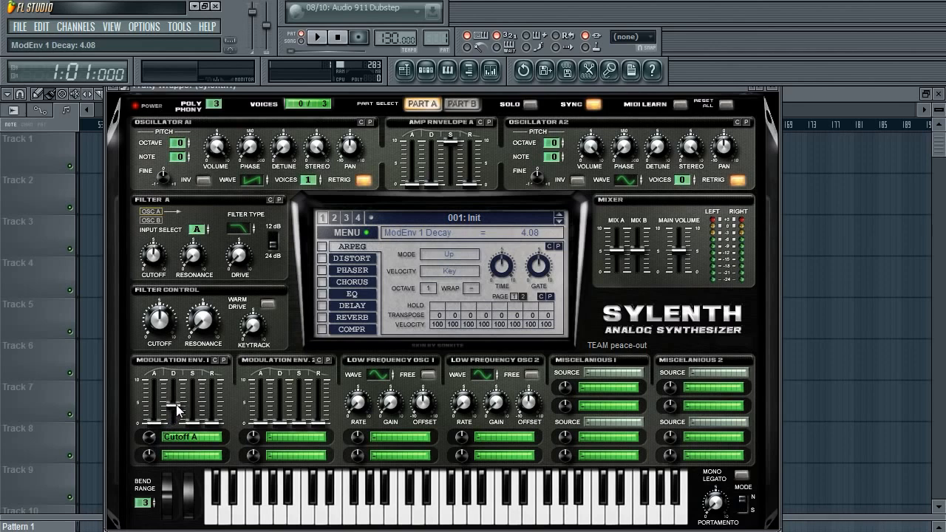
{"action": "key", "text": "z"}
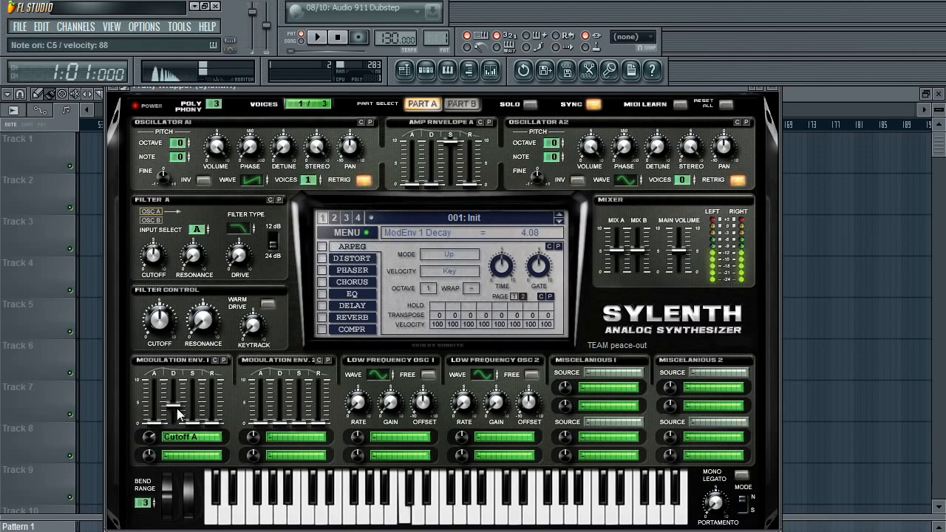
{"action": "left_click_drag", "start_coordinate": [175, 410], "coordinate": [176, 420]}
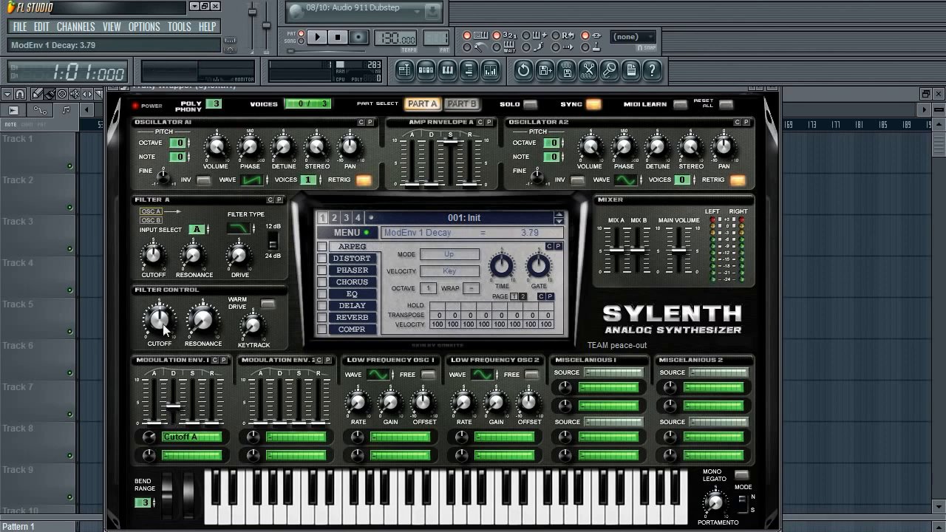
{"action": "mouse_move", "coordinate": [167, 330]}
{"action": "left_mouse_down"}
{"action": "mouse_move", "coordinate": [168, 315]}
{"action": "mouse_move", "coordinate": [169, 332]}
{"action": "left_mouse_up"}
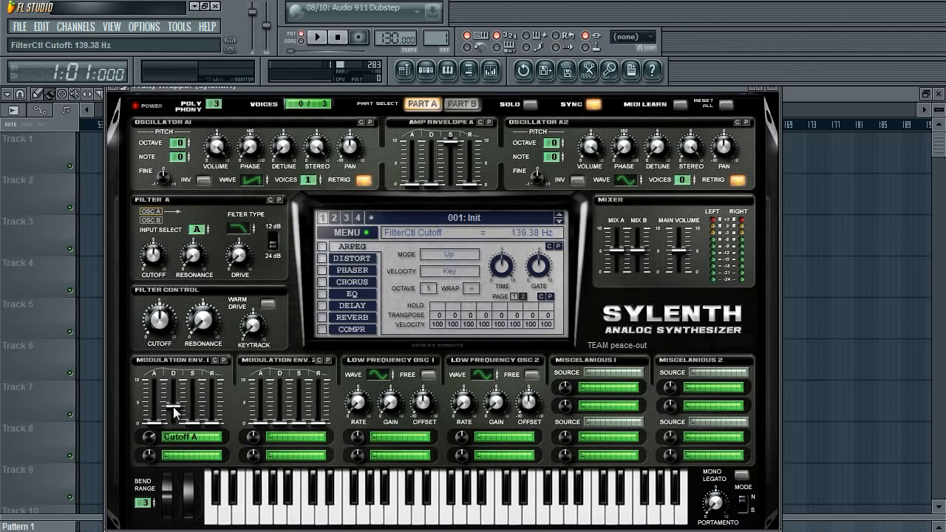
{"action": "left_click_drag", "start_coordinate": [173, 407], "coordinate": [150, 446]}
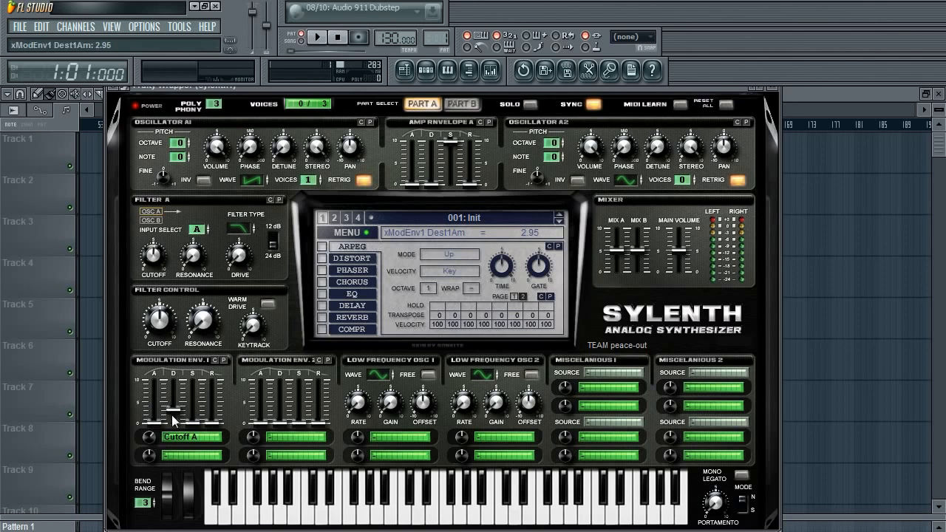
Lower the Filter Control cutoff to about 51 Hz, play notes, and bring it up to about 75 Hz
{"action": "left_click_drag", "start_coordinate": [151, 345], "coordinate": [151, 347]}
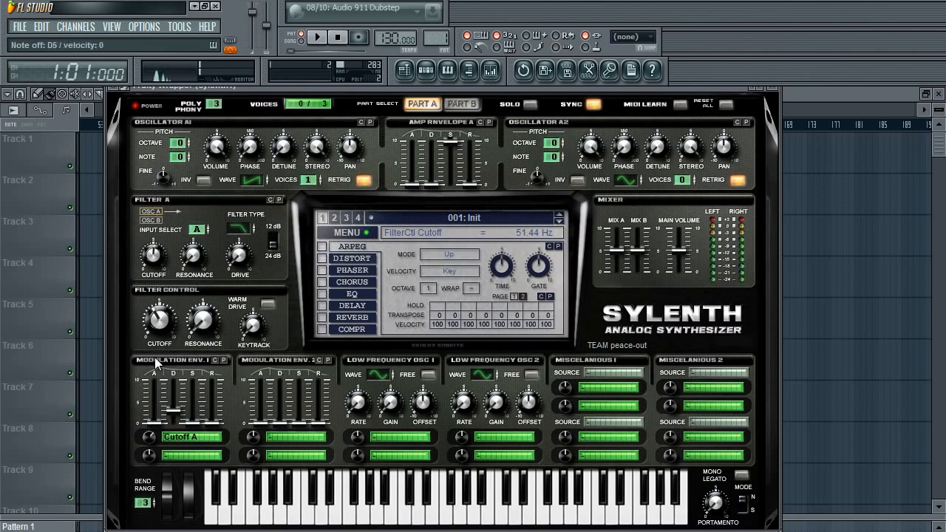
{"action": "left_click_drag", "start_coordinate": [163, 321], "coordinate": [166, 317]}
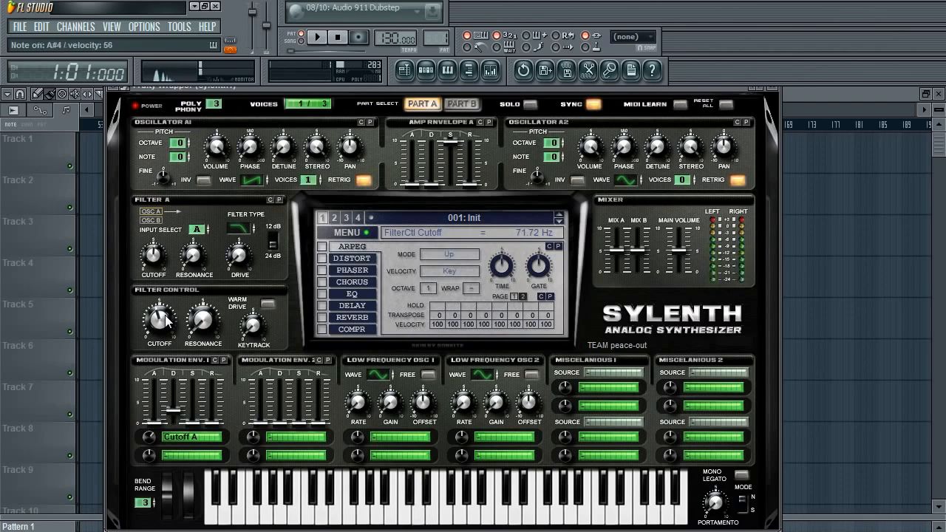
{"action": "left_click_drag", "start_coordinate": [183, 323], "coordinate": [175, 328]}
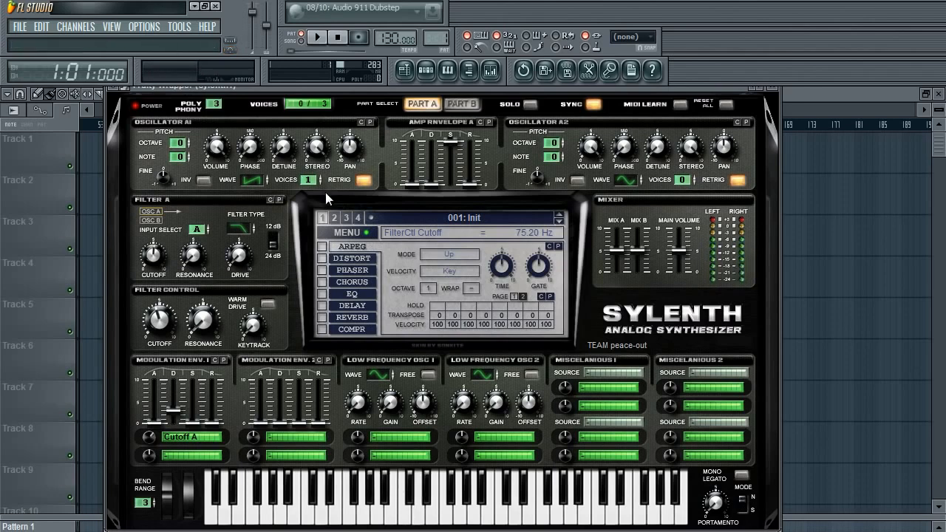
Raise the decay on Amp Envelope A and set its release to about 3.10
{"action": "mouse_move", "coordinate": [451, 140]}
{"action": "left_mouse_down"}
{"action": "mouse_move", "coordinate": [444, 209]}
{"action": "mouse_move", "coordinate": [430, 180]}
{"action": "mouse_move", "coordinate": [451, 125]}
{"action": "mouse_move", "coordinate": [453, 135]}
{"action": "left_mouse_up"}
{"action": "left_click_drag", "start_coordinate": [437, 171], "coordinate": [474, 151]}
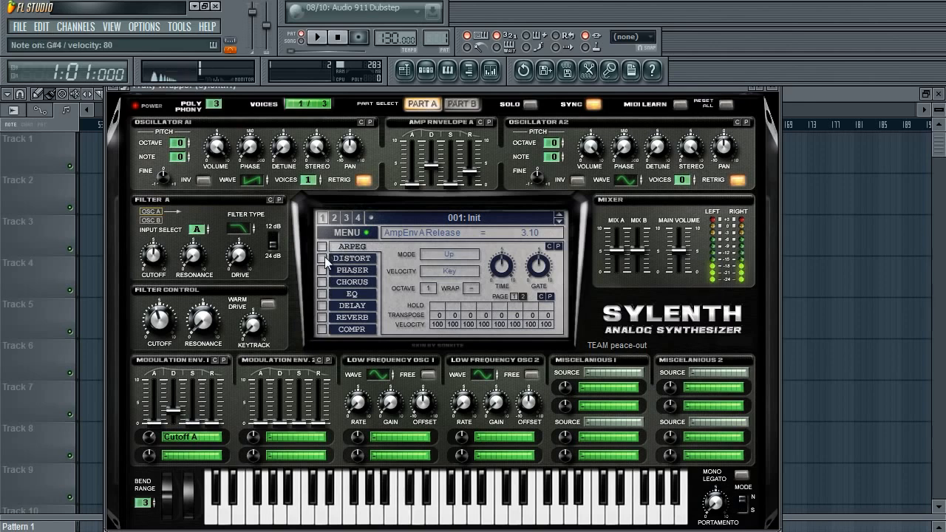
Enable the delay effect, with the right delay time at 1/8D and the width at about 74%
{"action": "left_click", "coordinate": [352, 306]}
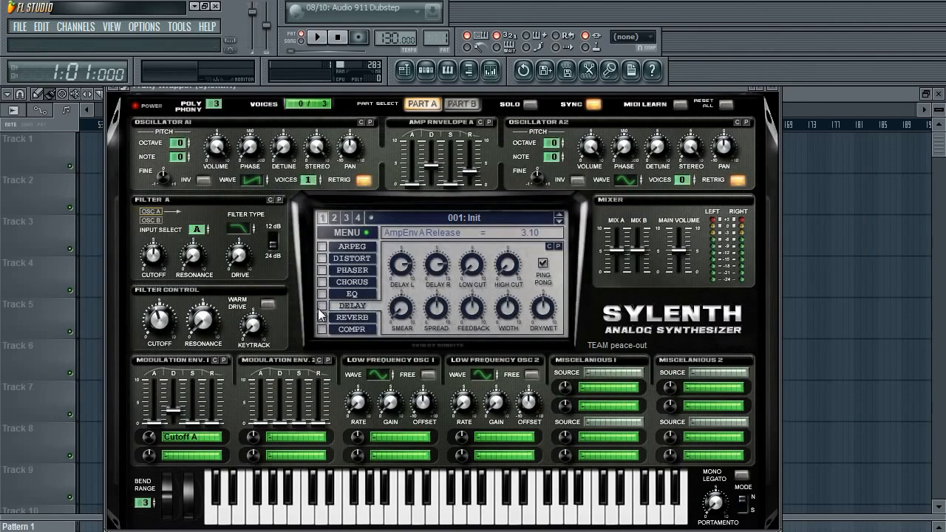
{"action": "left_click", "coordinate": [321, 306]}
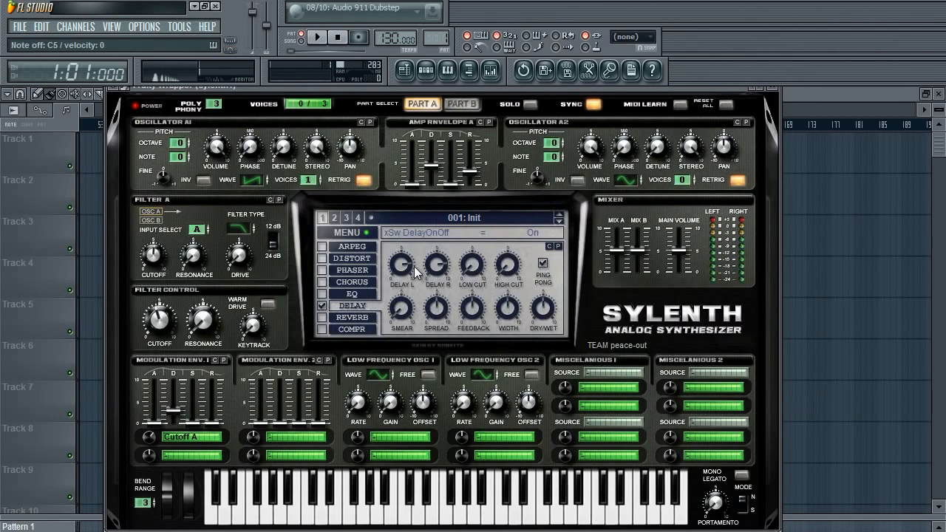
{"action": "mouse_move", "coordinate": [411, 268]}
{"action": "left_mouse_down"}
{"action": "mouse_move", "coordinate": [408, 275]}
{"action": "mouse_move", "coordinate": [426, 276]}
{"action": "left_mouse_up"}
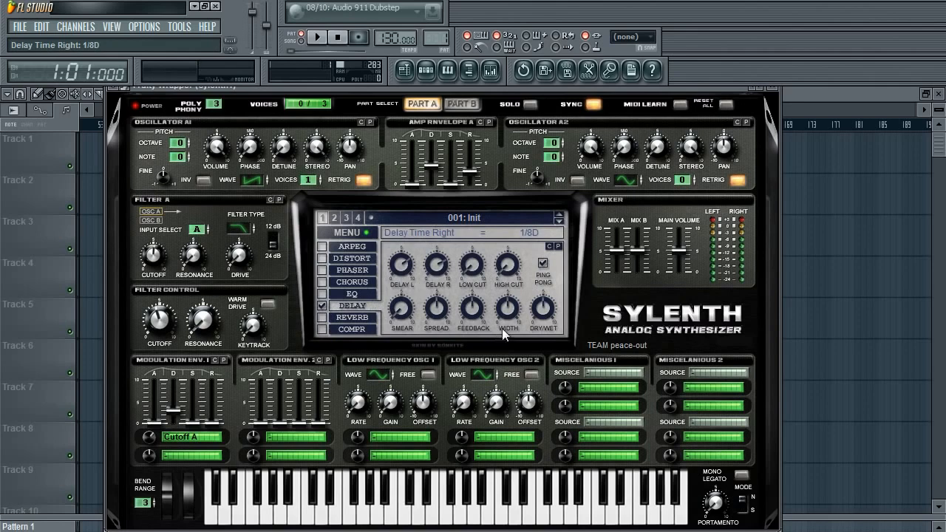
{"action": "left_click_drag", "start_coordinate": [508, 312], "coordinate": [522, 296]}
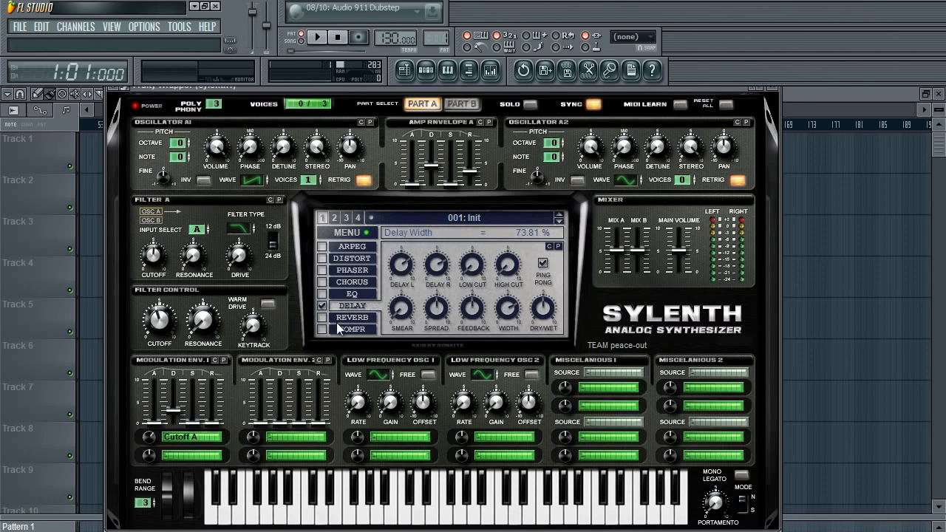
Enable the distortion effect and set its type to Decimate
{"action": "left_click", "coordinate": [323, 260]}
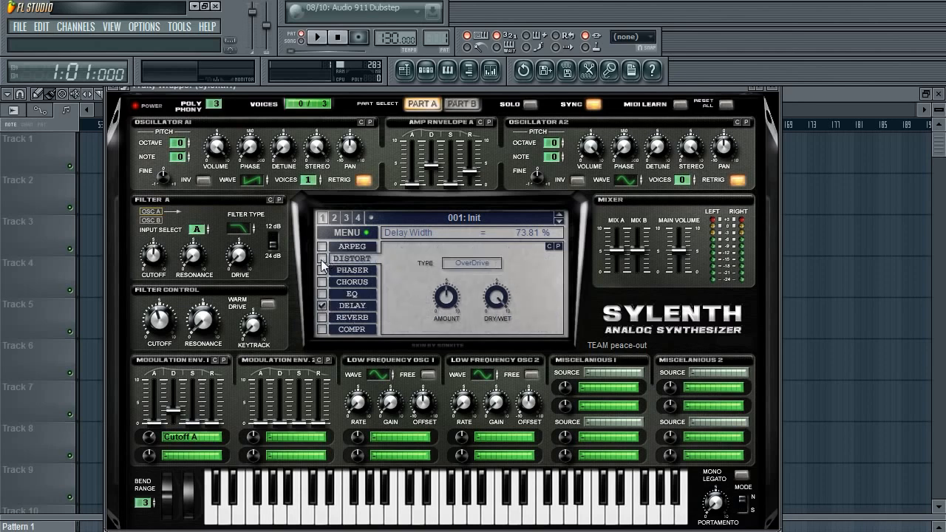
{"action": "left_click", "coordinate": [323, 258]}
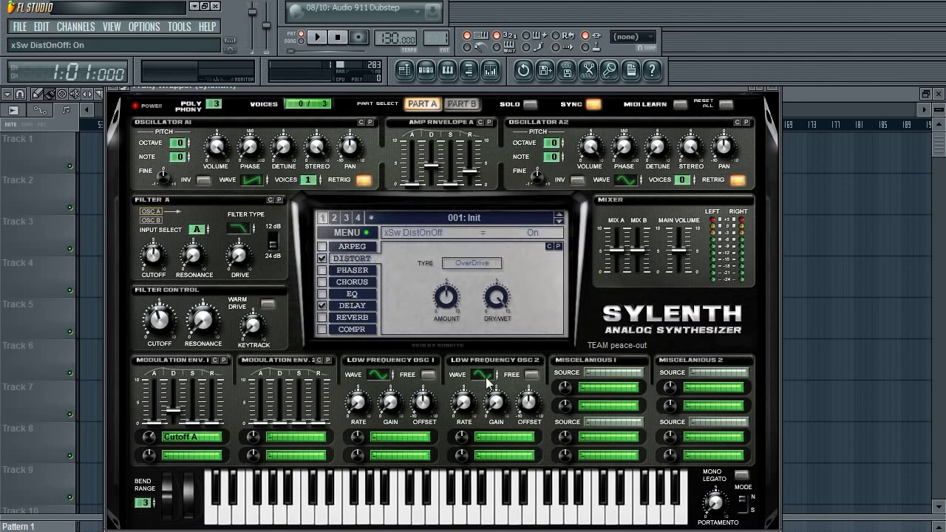
{"action": "left_click", "coordinate": [466, 264]}
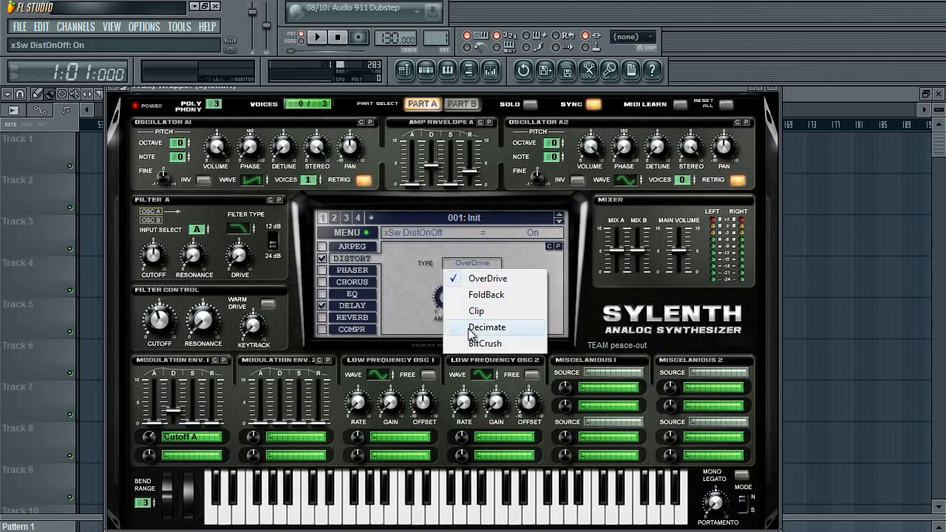
{"action": "left_click", "coordinate": [471, 329]}
{"action": "left_click", "coordinate": [467, 264]}
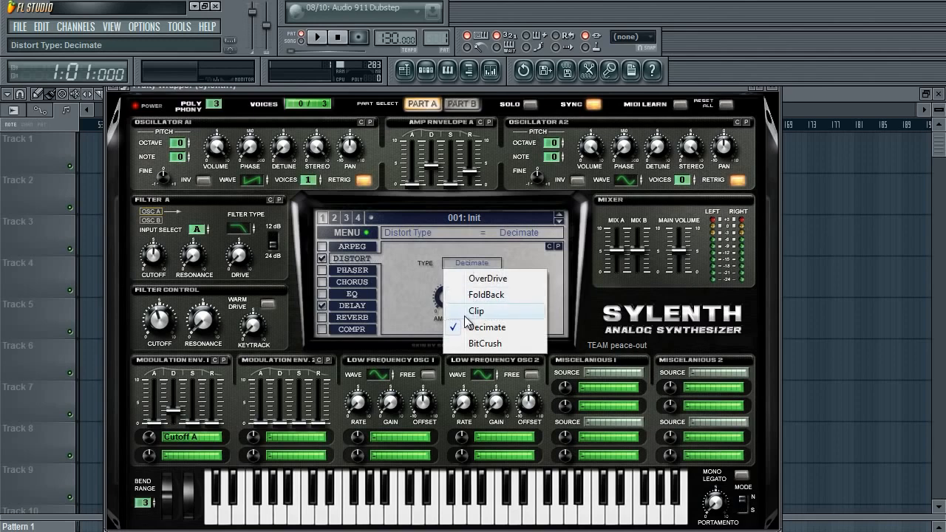
{"action": "left_click", "coordinate": [461, 326]}
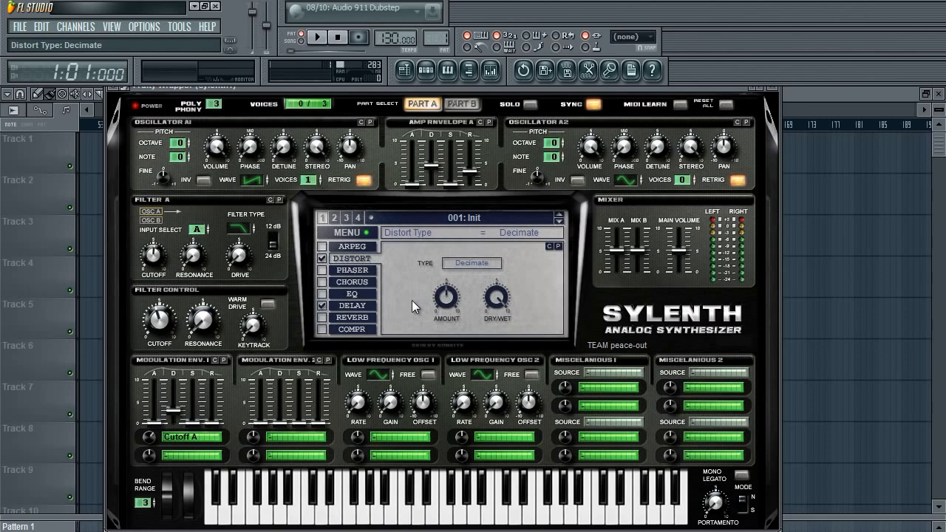
{"action": "left_click", "coordinate": [456, 265]}
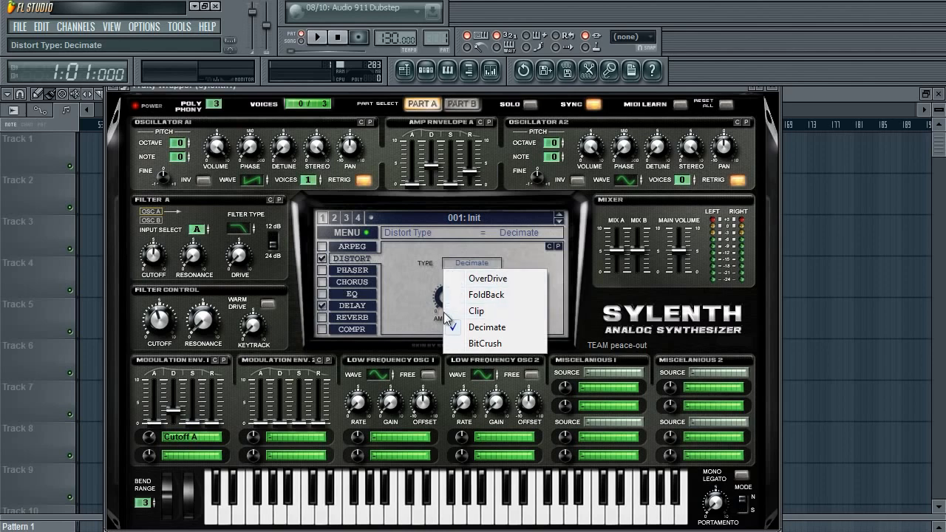
{"action": "left_click", "coordinate": [405, 298]}
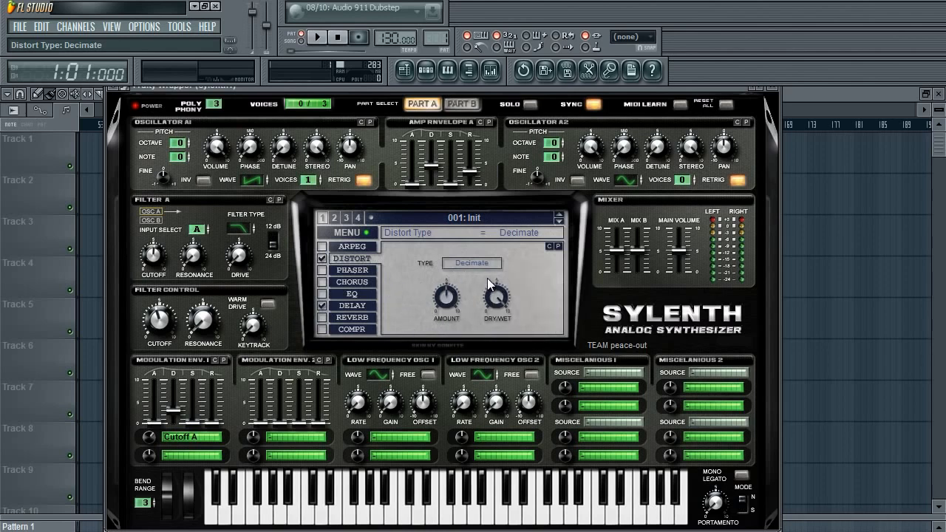
Set the distortion amount to about 3.57 and its dry/wet mix to 50%, playing notes to hear the changes
{"action": "left_click_drag", "start_coordinate": [448, 300], "coordinate": [443, 313]}
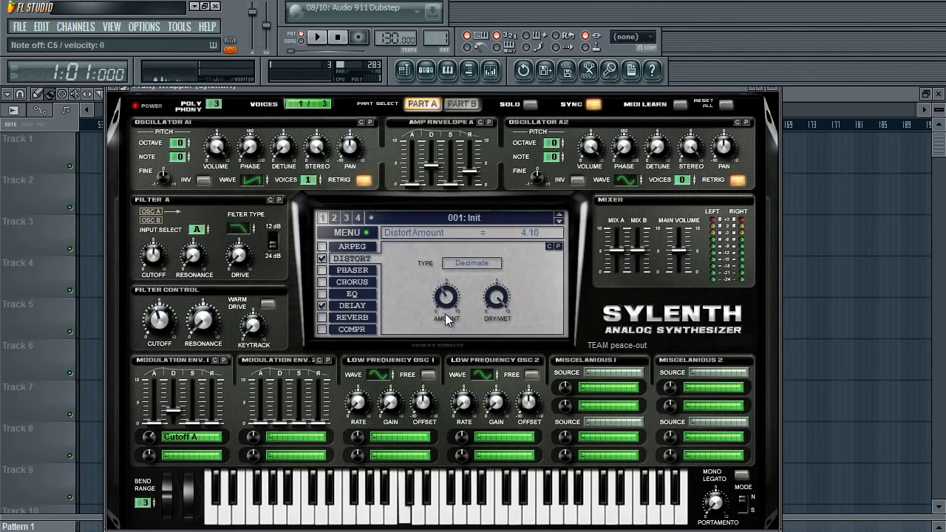
{"action": "left_click_drag", "start_coordinate": [484, 349], "coordinate": [482, 353]}
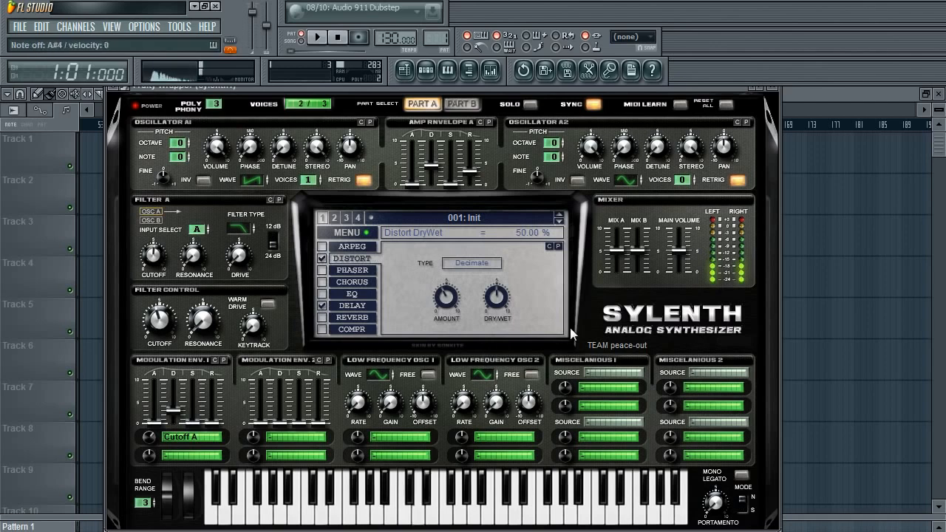
{"action": "left_click_drag", "start_coordinate": [436, 297], "coordinate": [437, 301]}
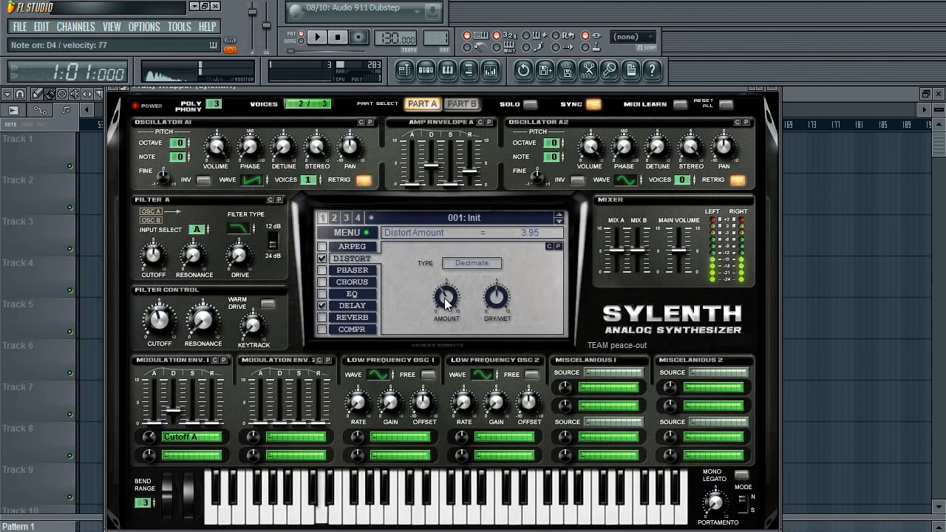
{"action": "scroll", "coordinate": [446, 302], "scroll_direction": "down", "scroll_amount": 3}
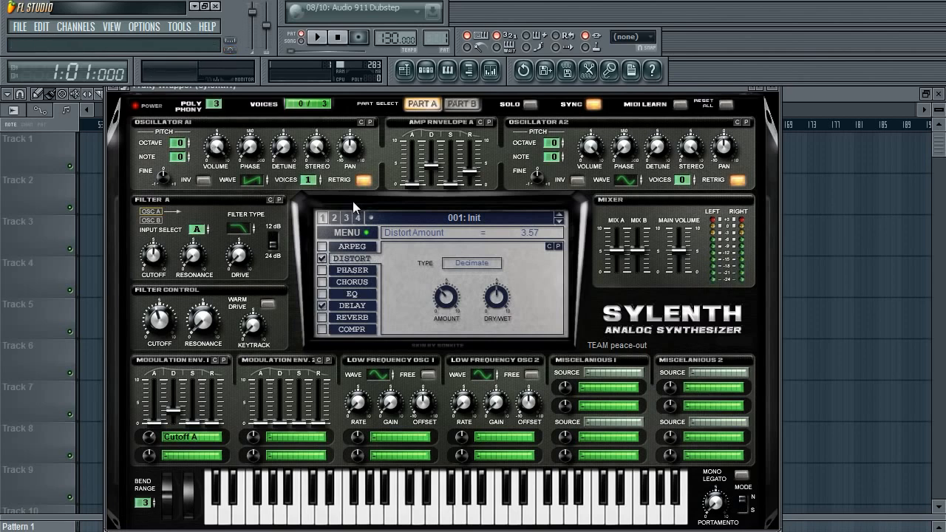
Look through the list of available Sylenth presets and close it without loading one
{"action": "left_click", "coordinate": [204, 89]}
{"action": "left_click", "coordinate": [111, 91]}
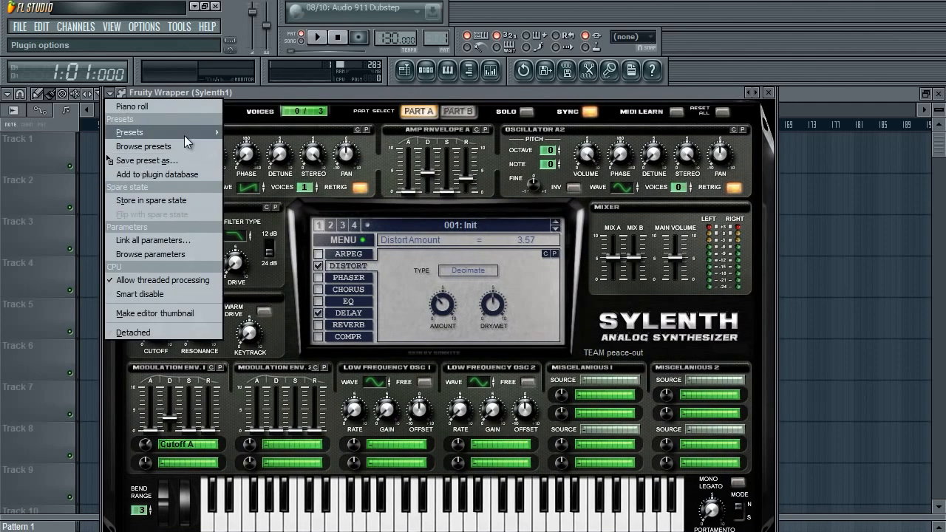
{"action": "mouse_move", "coordinate": [184, 135]}
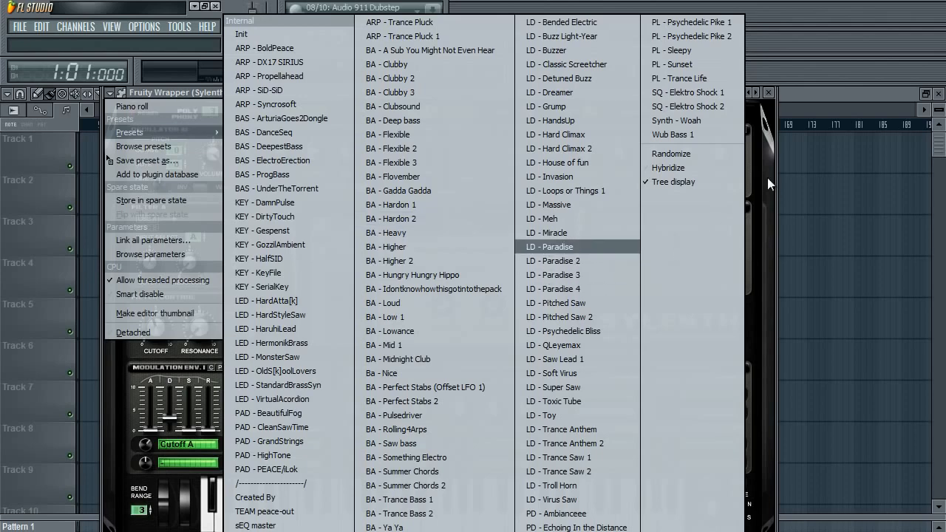
{"action": "left_click", "coordinate": [773, 144]}
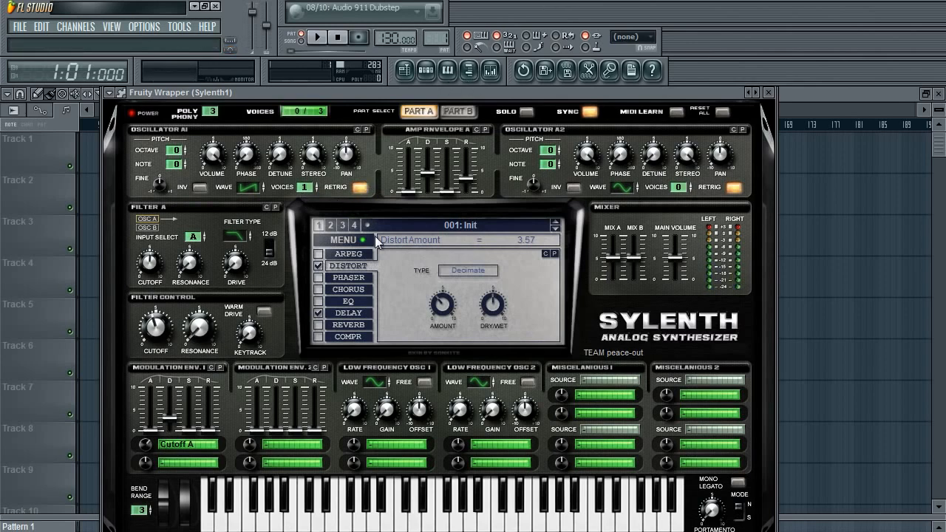
Disable the distortion effect and give both Part A oscillators 8 voices, with the Saw wave on Oscillator A2
{"action": "left_click", "coordinate": [320, 265]}
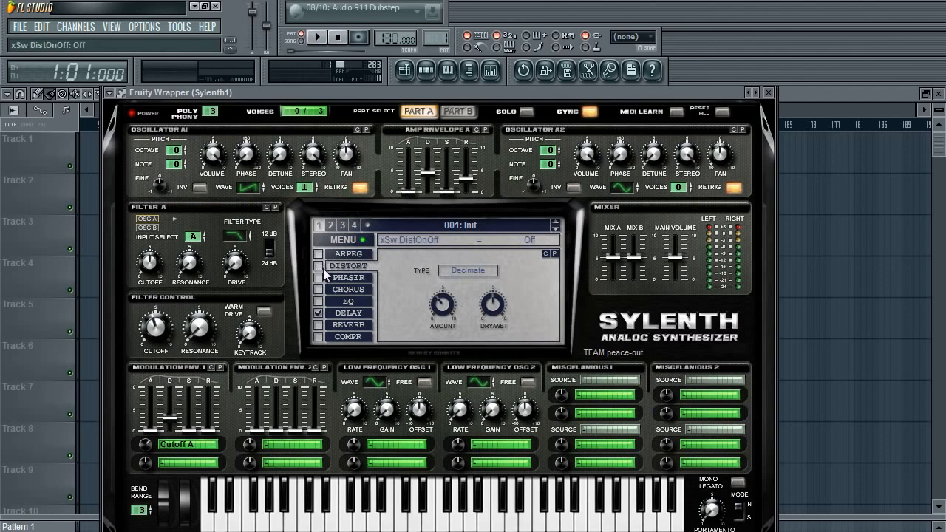
{"action": "scroll", "coordinate": [298, 188], "scroll_direction": "up", "scroll_amount": 7}
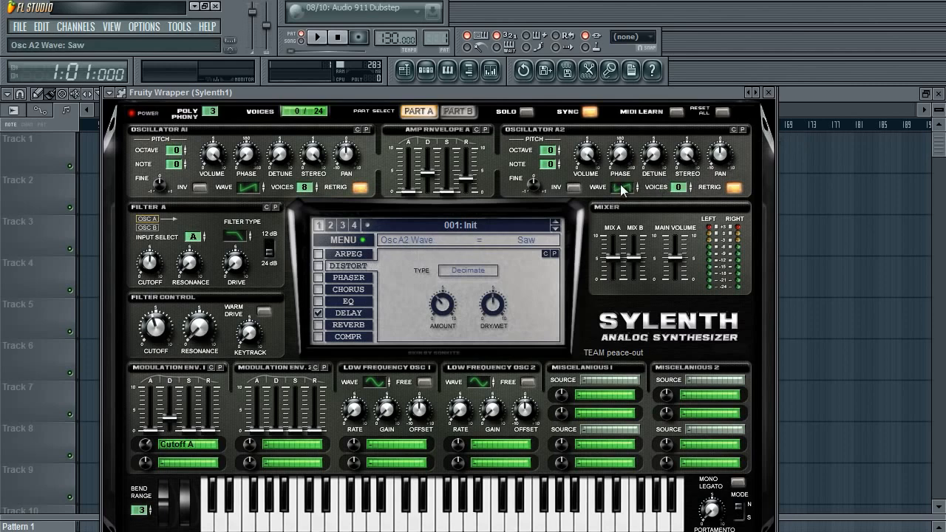
{"action": "left_click_drag", "start_coordinate": [677, 189], "coordinate": [693, 114]}
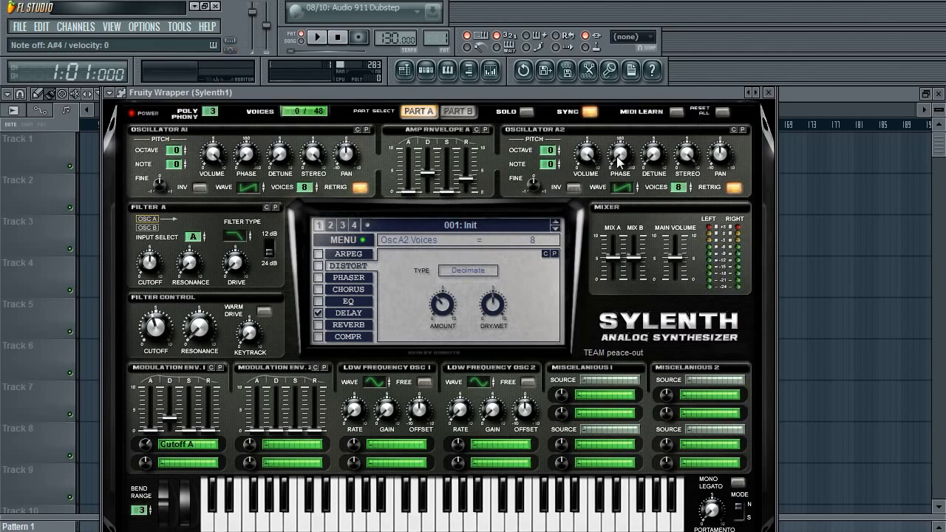
Raise Oscillator A2's phase to about 158 degrees and set the sustain of Amp Envelope A to 10.00
{"action": "left_click_drag", "start_coordinate": [619, 162], "coordinate": [645, 136]}
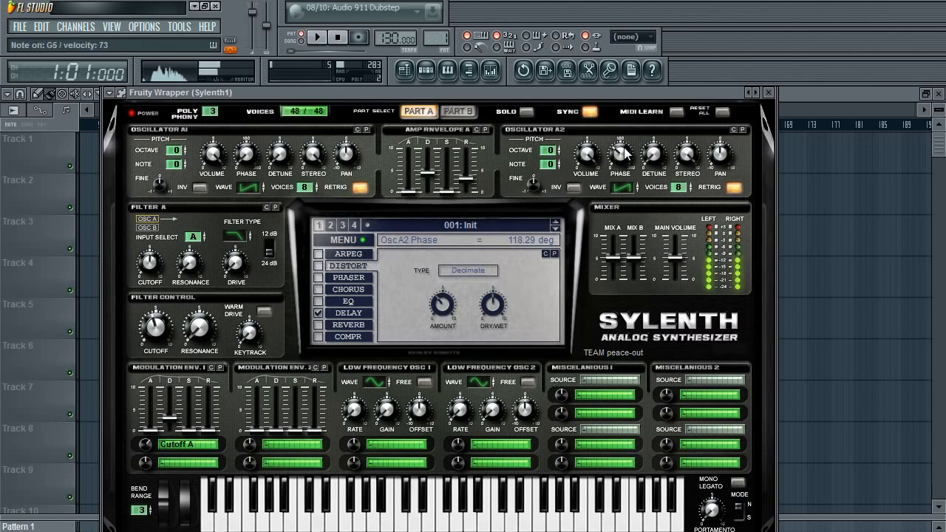
{"action": "left_click_drag", "start_coordinate": [624, 153], "coordinate": [641, 148]}
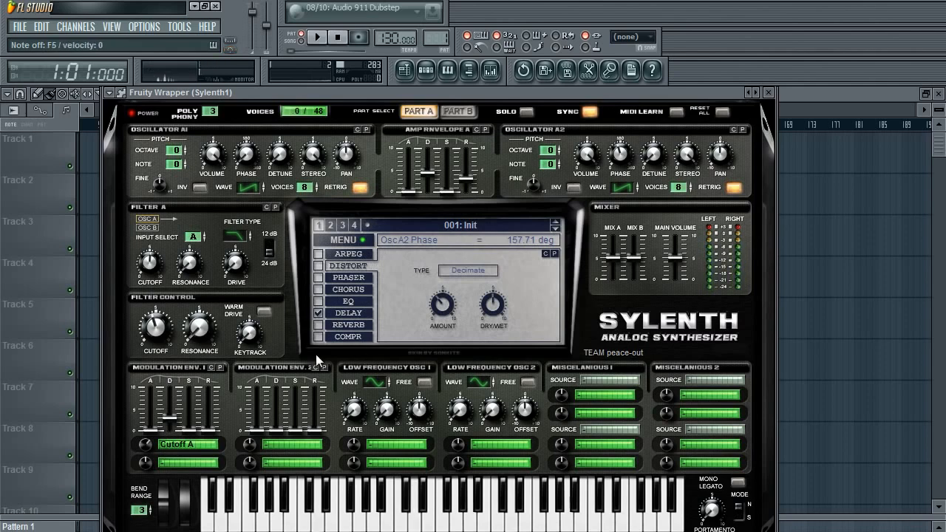
{"action": "left_click_drag", "start_coordinate": [445, 194], "coordinate": [446, 150]}
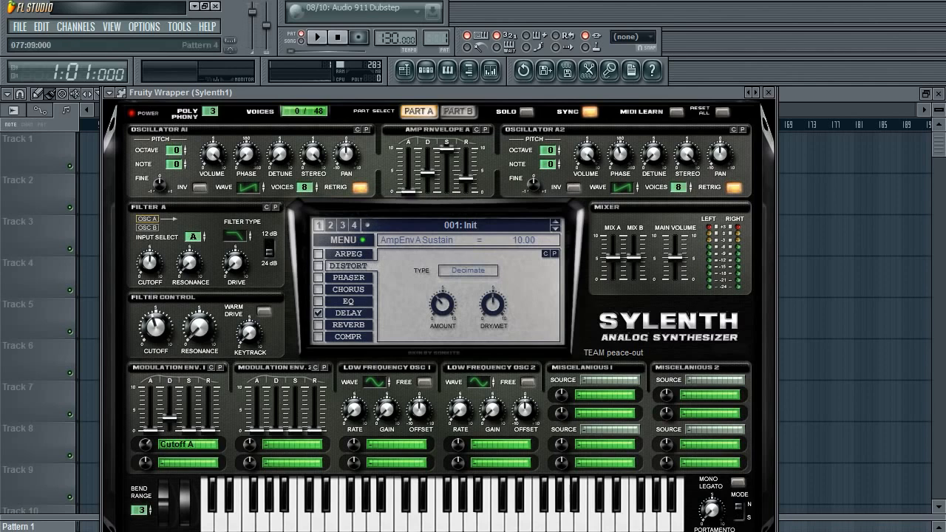
Set Modulation Envelope 1's first destination to None and the Filter A cutoff to about 21341 Hz
{"action": "left_click", "coordinate": [177, 448]}
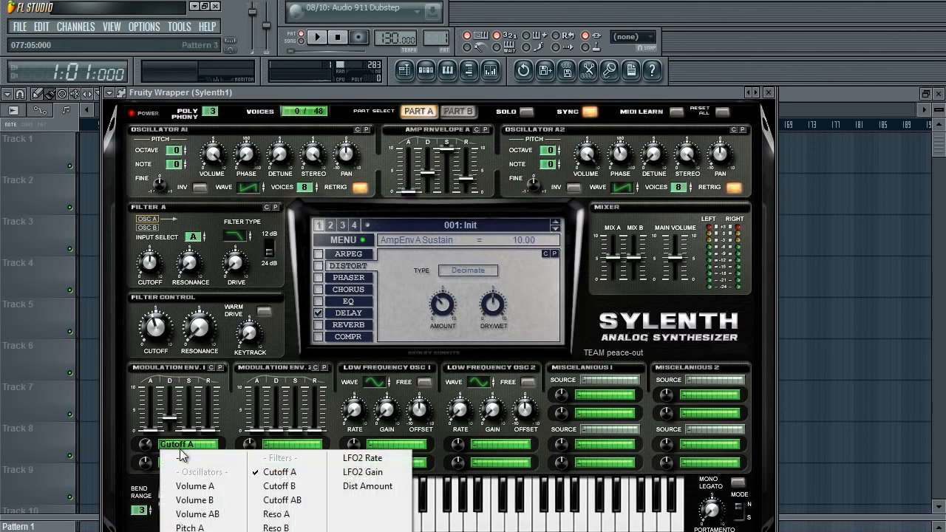
{"action": "left_click", "coordinate": [177, 458]}
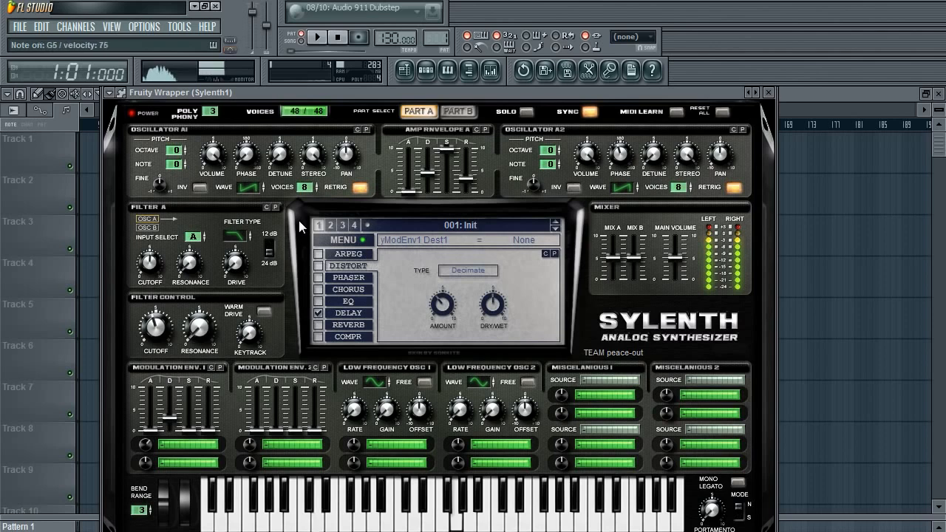
{"action": "left_click", "coordinate": [150, 263]}
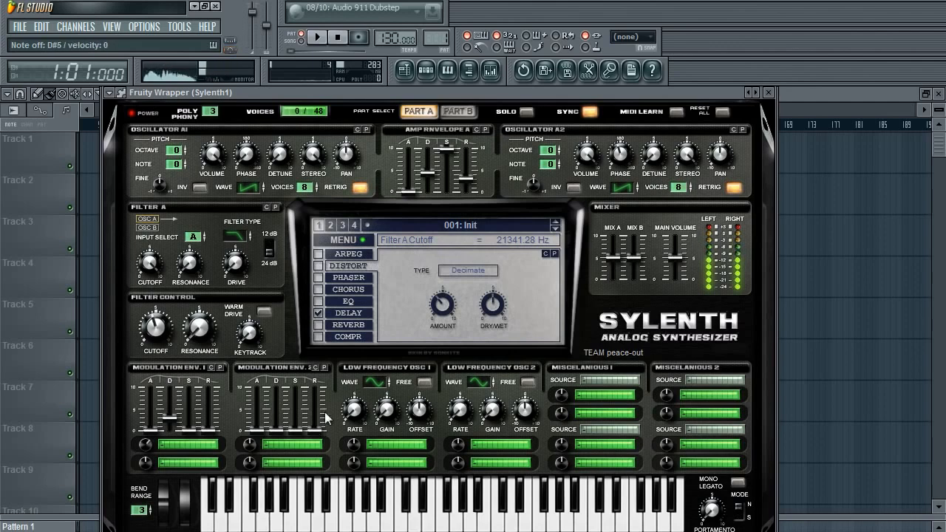
Set Oscillator A2's phase to 0 degrees, audition its detune at about 4.00 and 5.00, and bring the detune down to 0.00
{"action": "left_click", "coordinate": [626, 157]}
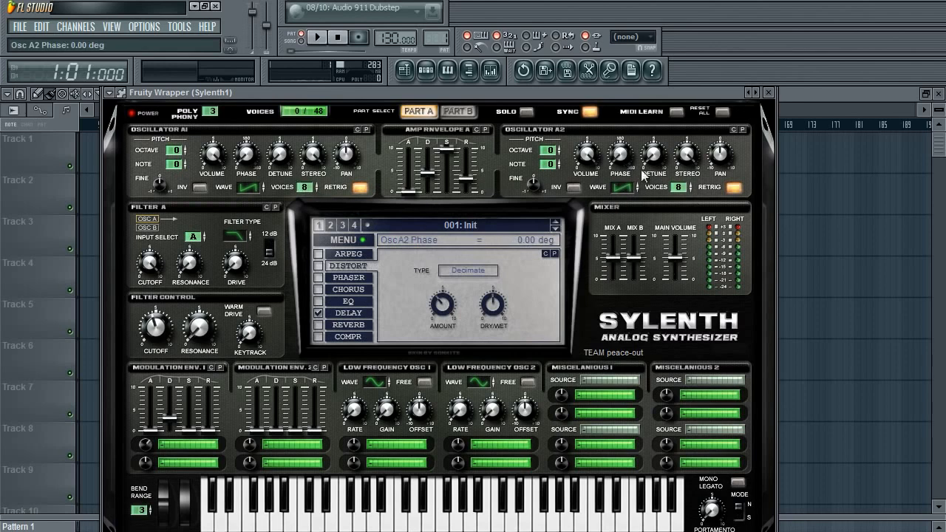
{"action": "left_click_drag", "start_coordinate": [659, 146], "coordinate": [657, 150]}
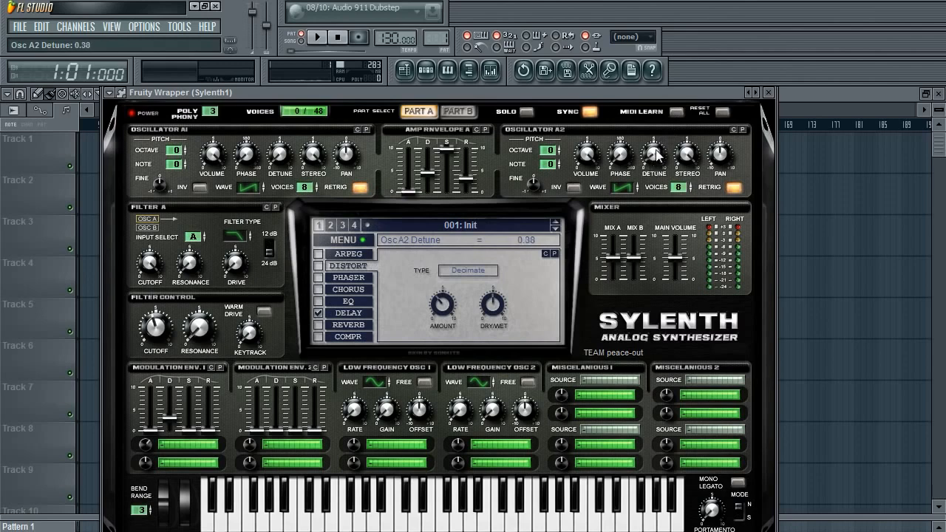
{"action": "left_click_drag", "start_coordinate": [669, 115], "coordinate": [670, 117]}
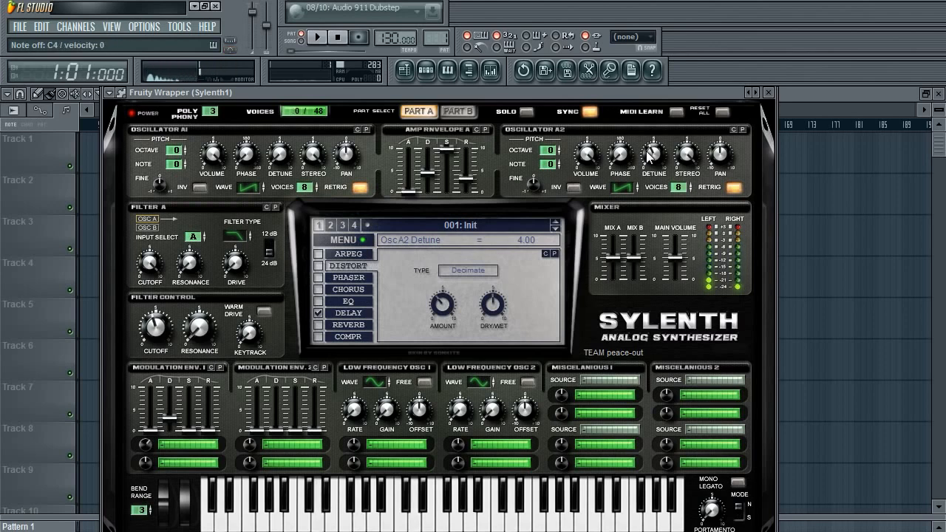
{"action": "left_click_drag", "start_coordinate": [649, 154], "coordinate": [660, 162]}
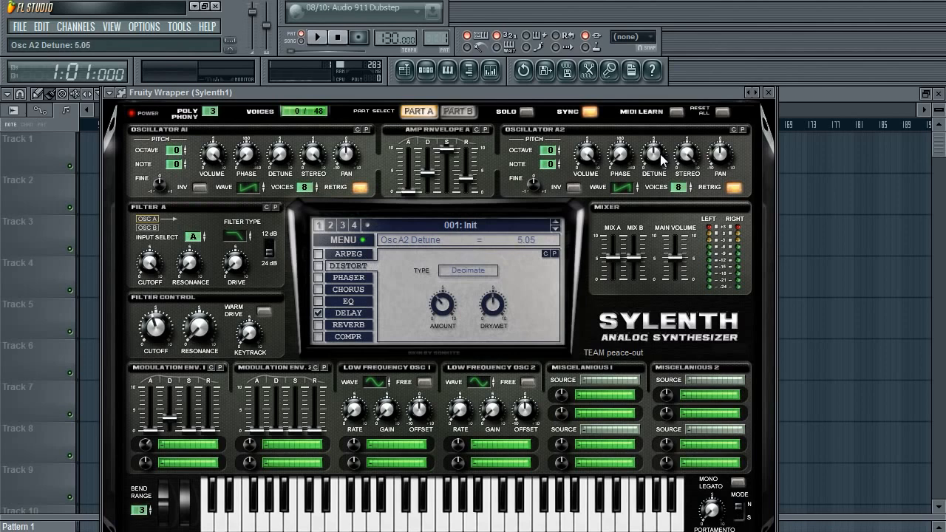
{"action": "left_click_drag", "start_coordinate": [656, 157], "coordinate": [655, 159]}
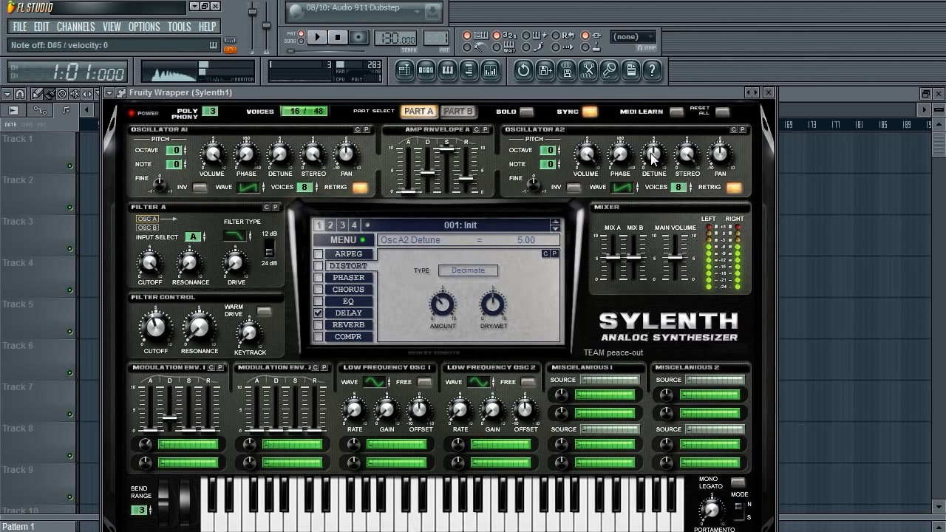
{"action": "left_click_drag", "start_coordinate": [653, 158], "coordinate": [628, 354]}
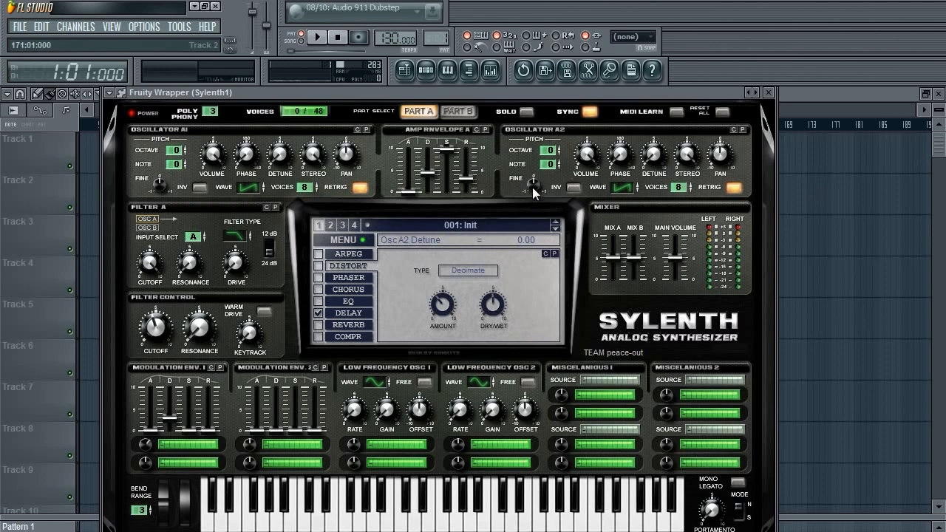
Try Oscillator A2's fine tuning at 0.10 and 0.21 while playing notes, and reset it
{"action": "left_click_drag", "start_coordinate": [532, 187], "coordinate": [542, 182]}
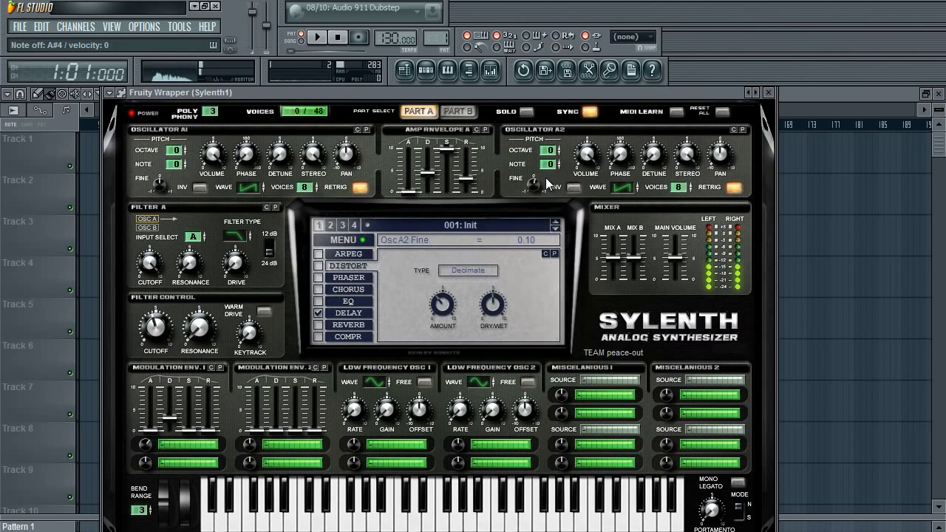
{"action": "left_click_drag", "start_coordinate": [533, 188], "coordinate": [540, 183]}
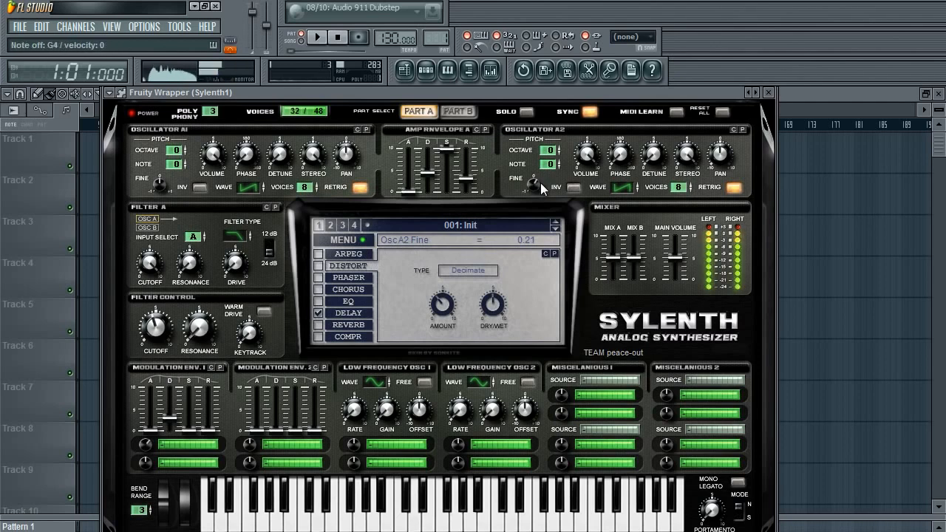
{"action": "left_click", "coordinate": [540, 183], "text": "ctrl"}
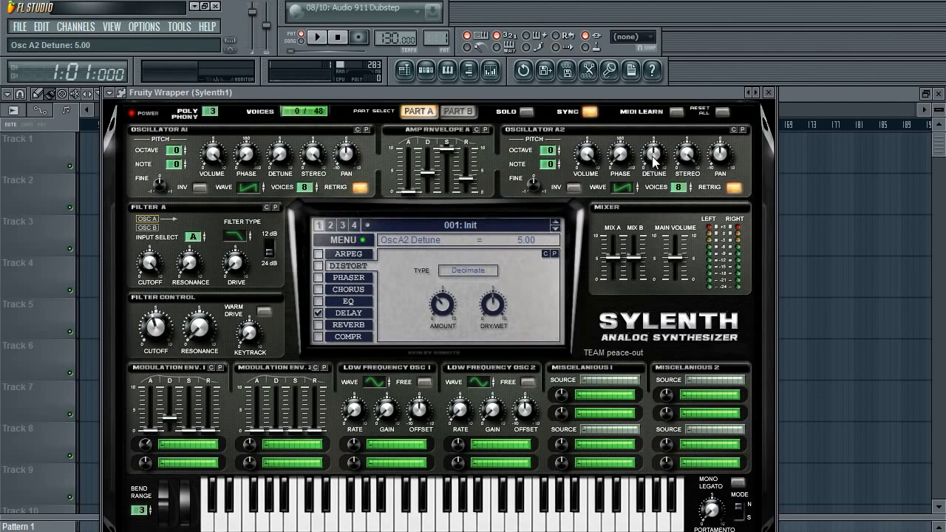
Lower Oscillator A2's detune and set Oscillator A1's detune to 3.00
{"action": "left_click_drag", "start_coordinate": [654, 159], "coordinate": [643, 179]}
{"action": "left_click_drag", "start_coordinate": [308, 130], "coordinate": [308, 129]}
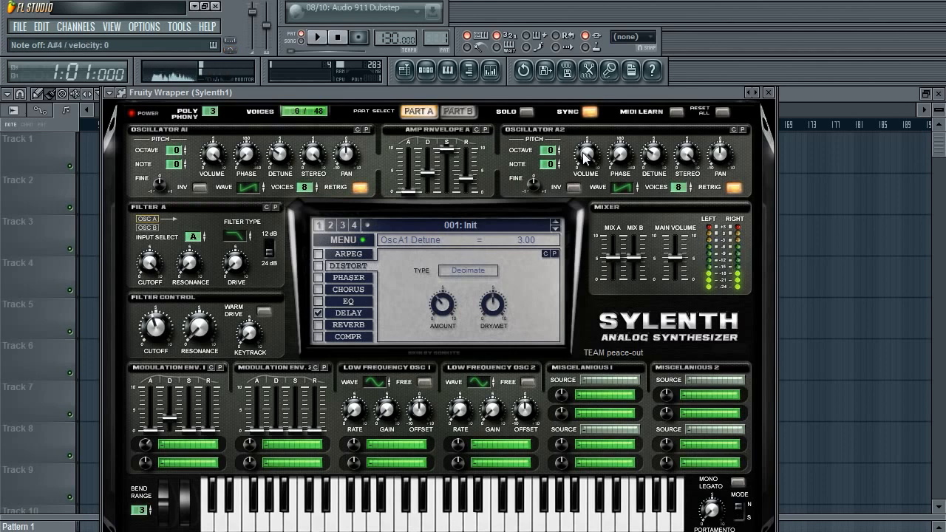
Switch to Part B and give both of its oscillators 8 voices, with the Saw wave on Oscillator B2
{"action": "left_click", "coordinate": [454, 111]}
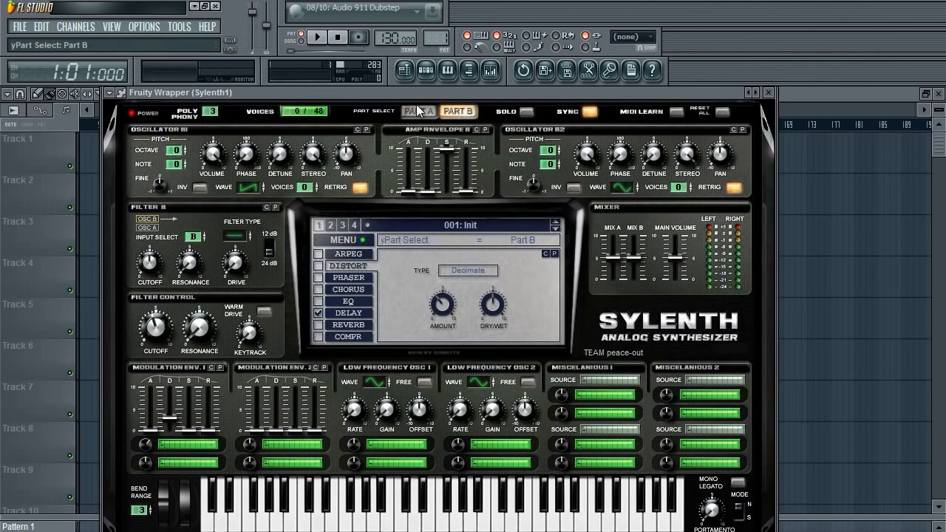
{"action": "left_click_drag", "start_coordinate": [308, 188], "coordinate": [311, 59]}
{"action": "left_click_drag", "start_coordinate": [680, 188], "coordinate": [678, 46]}
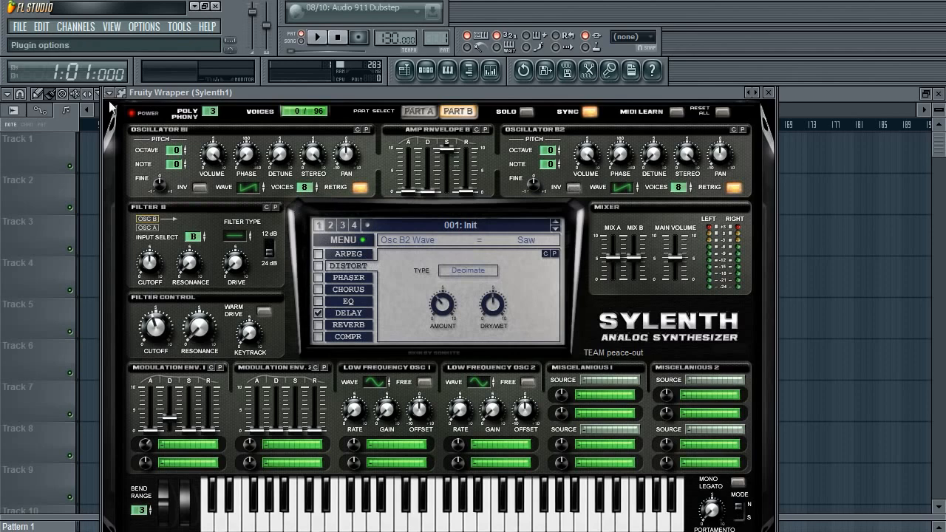
Raise Oscillators B1 and B2 by one octave and increase their detune, with B1's at 5.00
{"action": "left_click", "coordinate": [182, 150]}
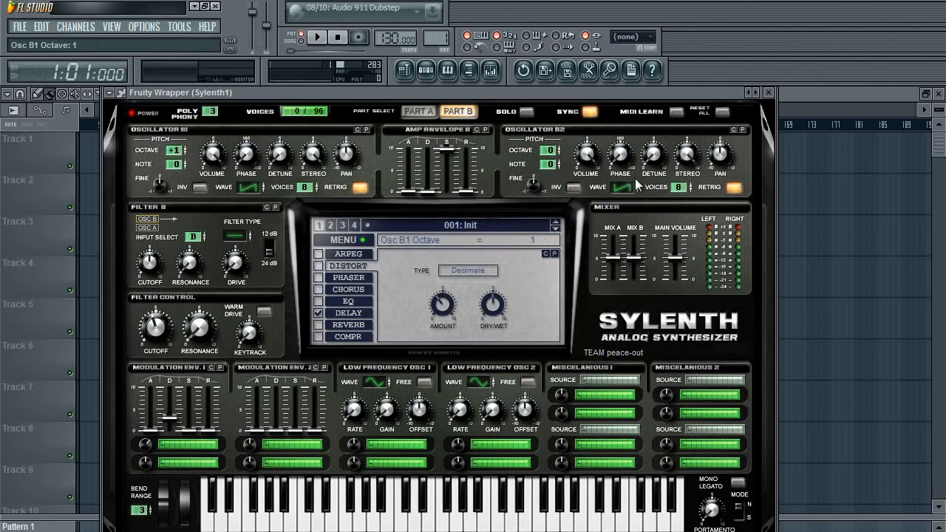
{"action": "left_click_drag", "start_coordinate": [278, 160], "coordinate": [309, 115]}
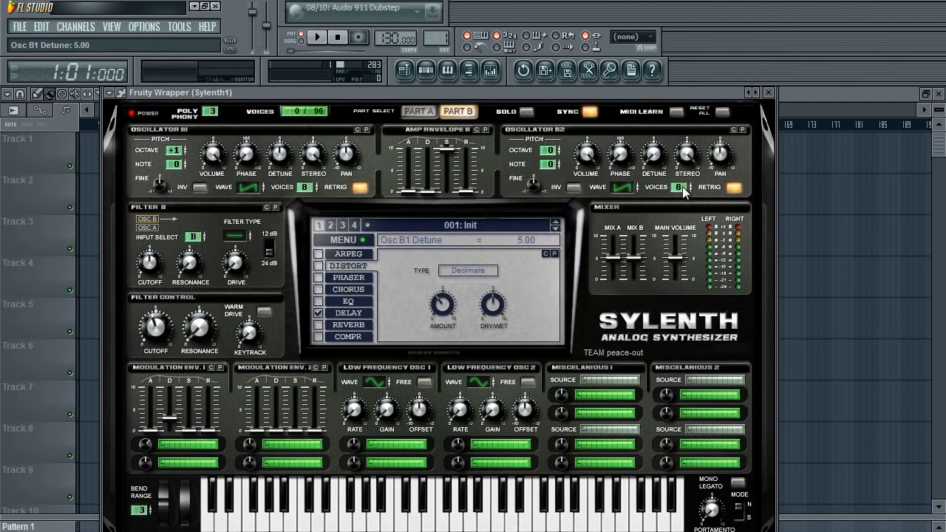
{"action": "left_click", "coordinate": [555, 147]}
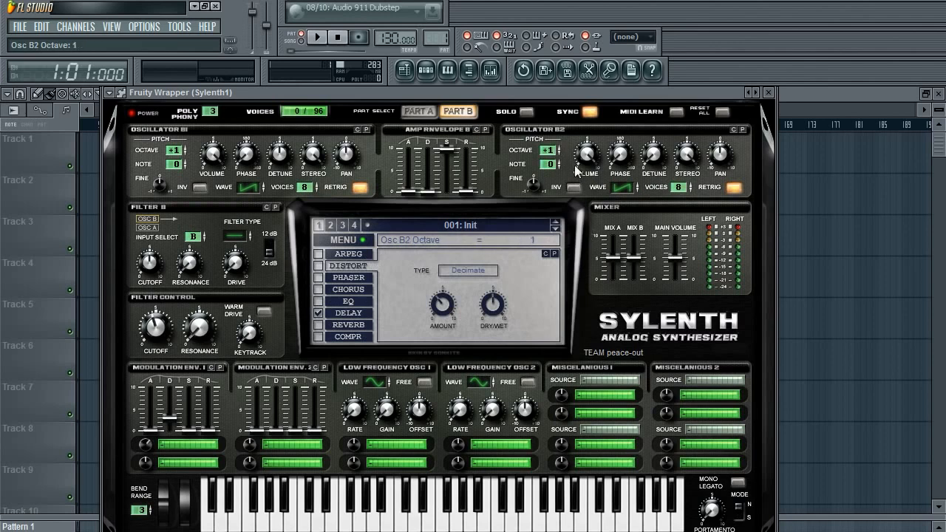
{"action": "left_click_drag", "start_coordinate": [653, 150], "coordinate": [679, 109]}
Try Oscillator B2 at octave -1 with its note at 0 and detune at 0.00, and set the octave to 0
{"action": "left_click", "coordinate": [558, 151]}
{"action": "left_click", "coordinate": [554, 165]}
{"action": "left_click", "coordinate": [553, 154]}
{"action": "left_click", "coordinate": [554, 163]}
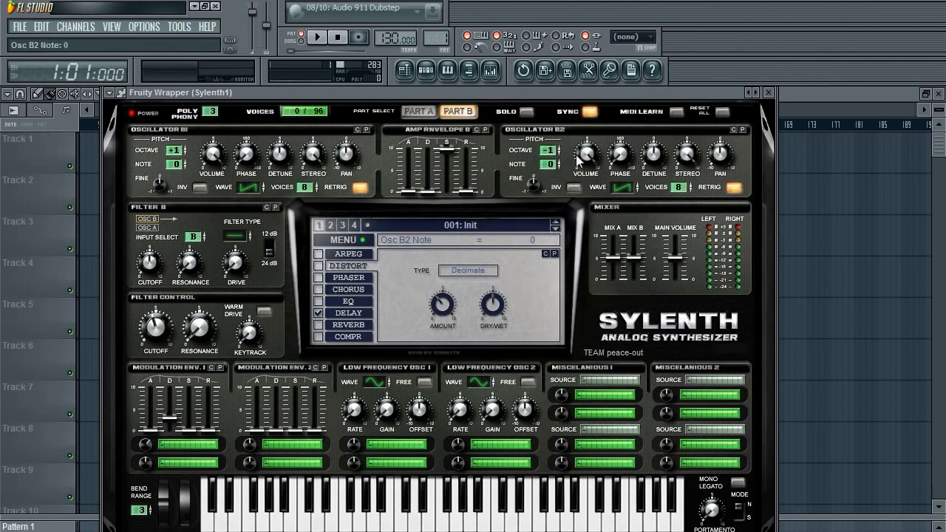
{"action": "left_click_drag", "start_coordinate": [653, 154], "coordinate": [640, 253]}
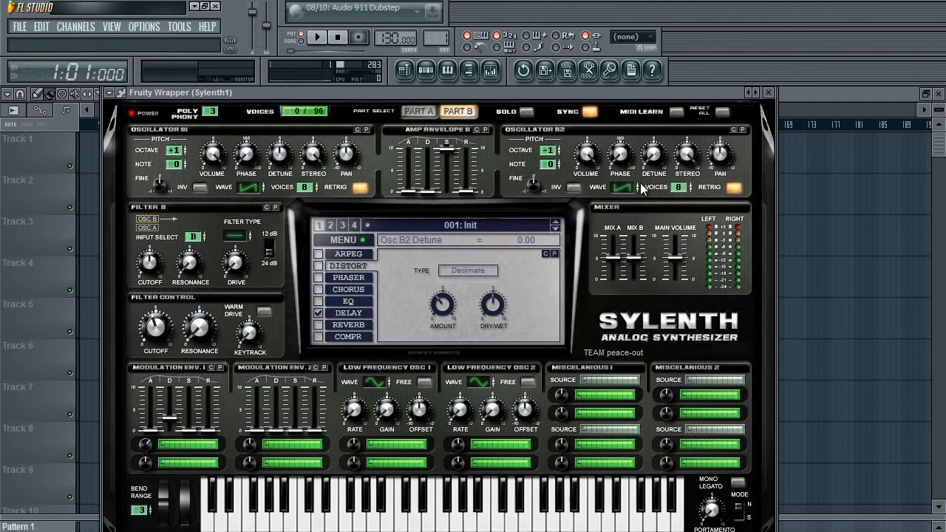
{"action": "left_click", "coordinate": [561, 153]}
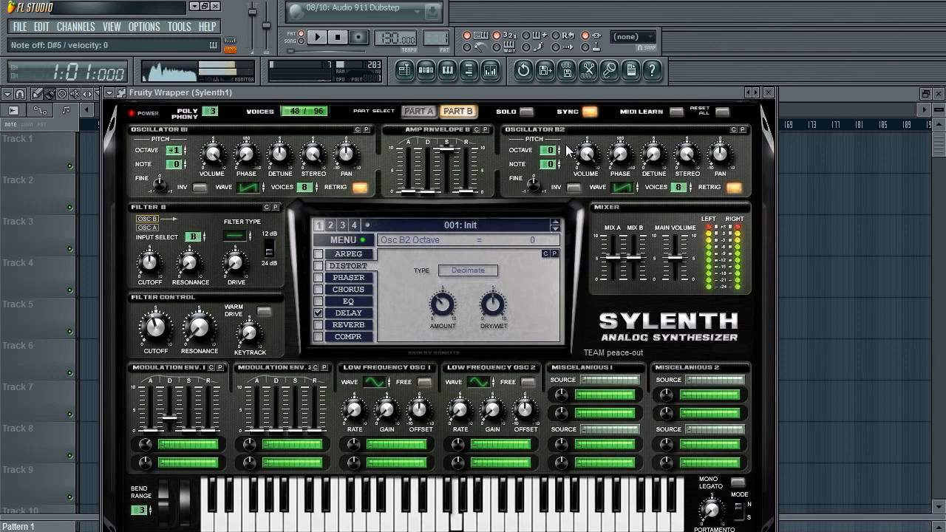
Shape Part B's amp envelope with decay 3.10, trying the sustain at 0.00 and settling on sustain 10.00
{"action": "left_click_drag", "start_coordinate": [447, 150], "coordinate": [467, 294]}
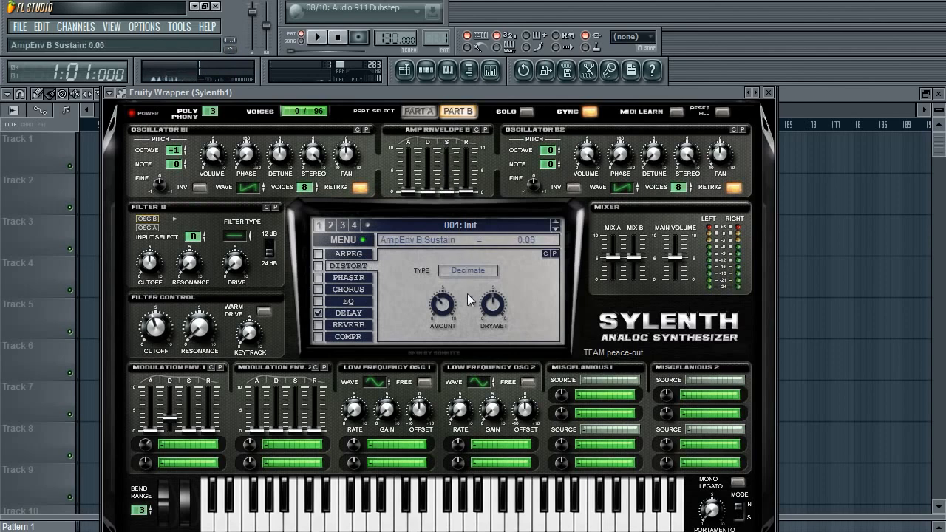
{"action": "left_click_drag", "start_coordinate": [428, 191], "coordinate": [436, 153]}
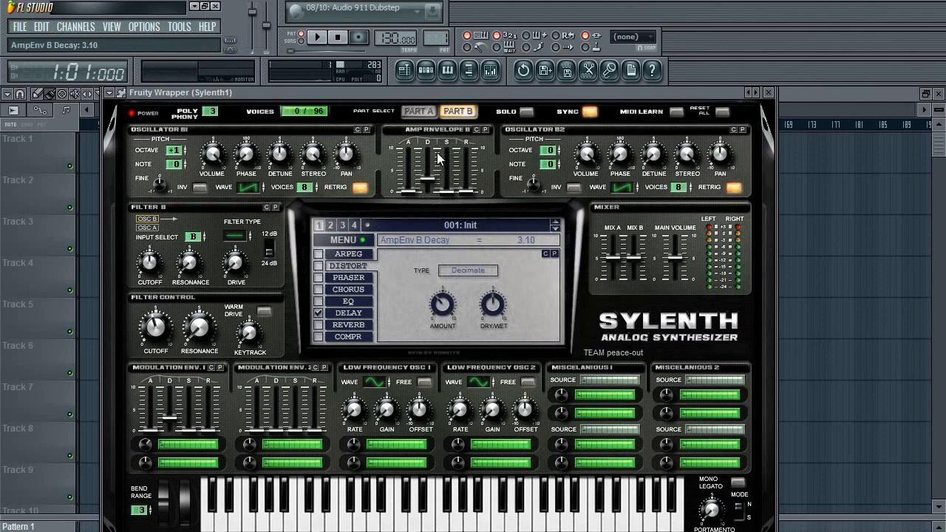
{"action": "left_click", "coordinate": [462, 128]}
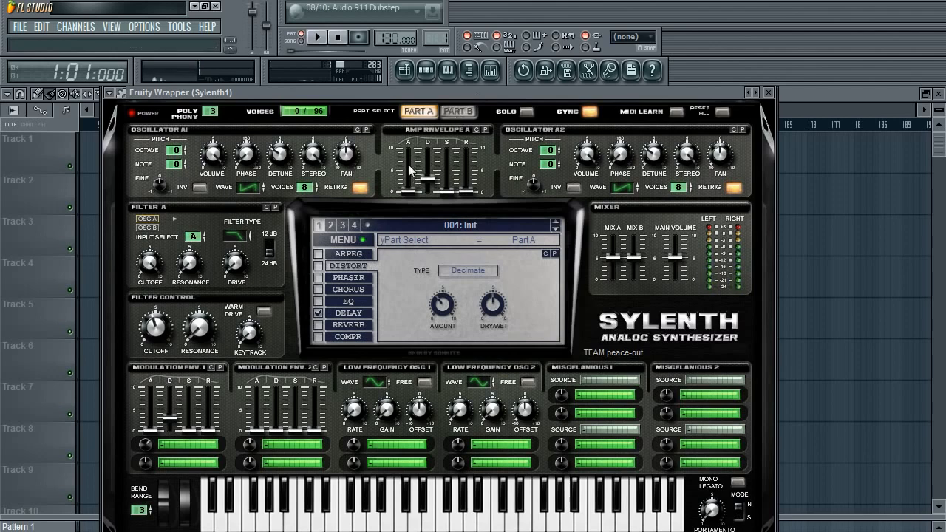
{"action": "left_click", "coordinate": [457, 111]}
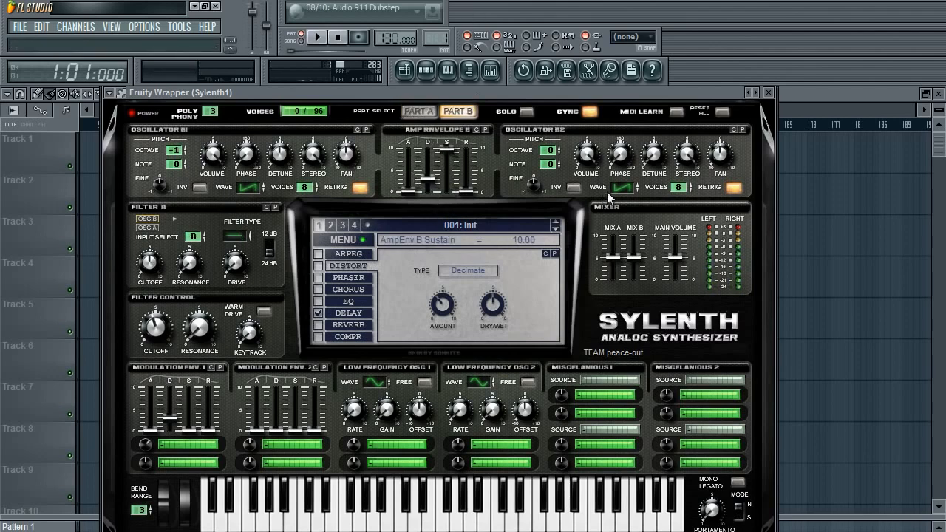
Turn off retrig on both Part B oscillators and set Oscillator B2's detune to 3.76
{"action": "left_click", "coordinate": [733, 188]}
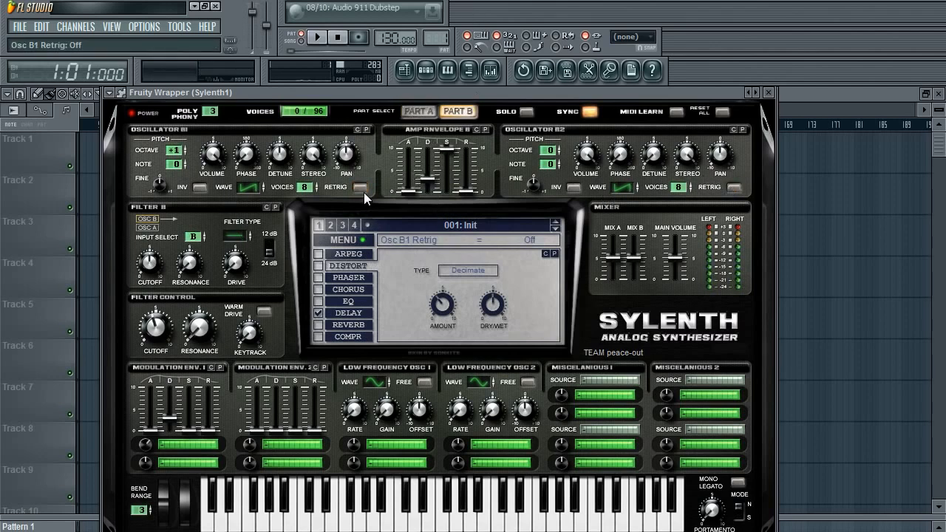
{"action": "mouse_move", "coordinate": [295, 160]}
{"action": "left_mouse_down"}
{"action": "mouse_move", "coordinate": [280, 178]}
{"action": "mouse_move", "coordinate": [293, 178]}
{"action": "left_mouse_up"}
{"action": "left_click_drag", "start_coordinate": [653, 157], "coordinate": [667, 114]}
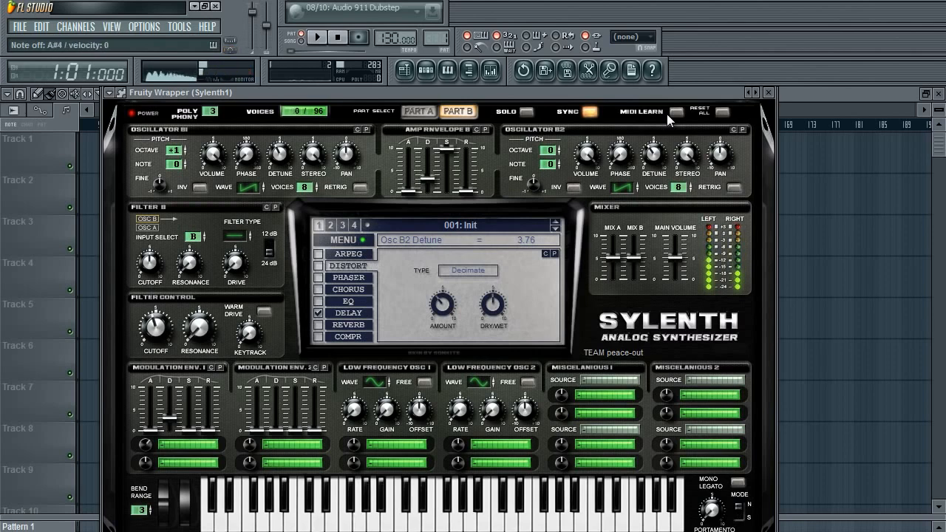
Audition each part alone by setting Mix B and Mix A to 0.00 in turn, and reset both to 5.00
{"action": "left_click", "coordinate": [420, 111]}
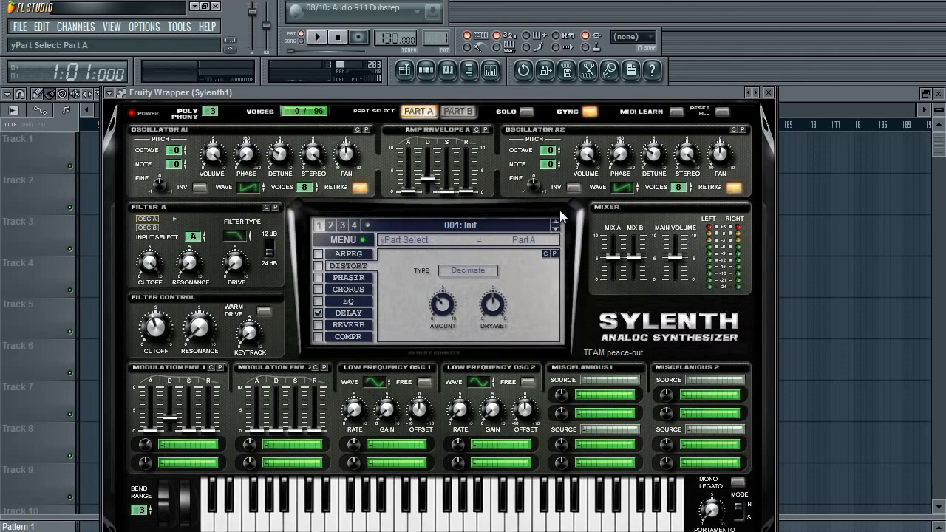
{"action": "left_click_drag", "start_coordinate": [633, 257], "coordinate": [636, 396]}
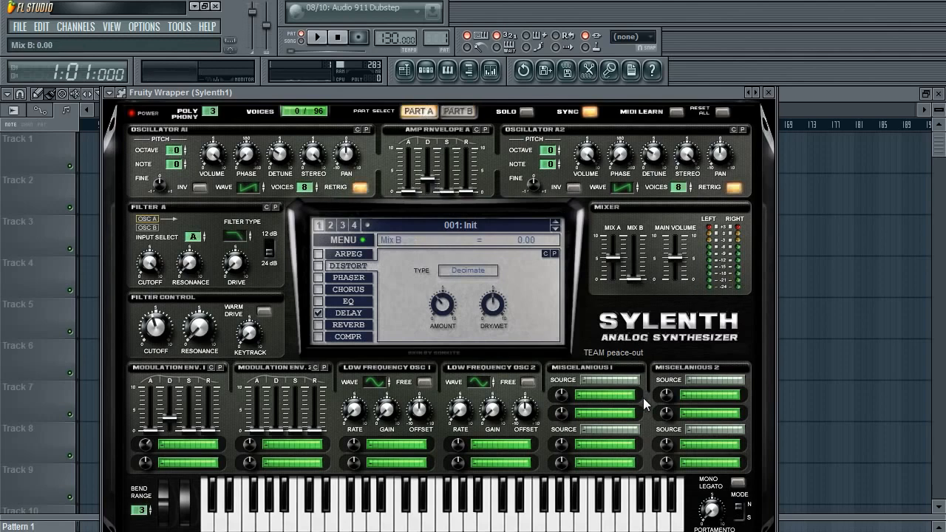
{"action": "left_click_drag", "start_coordinate": [654, 392], "coordinate": [601, 377]}
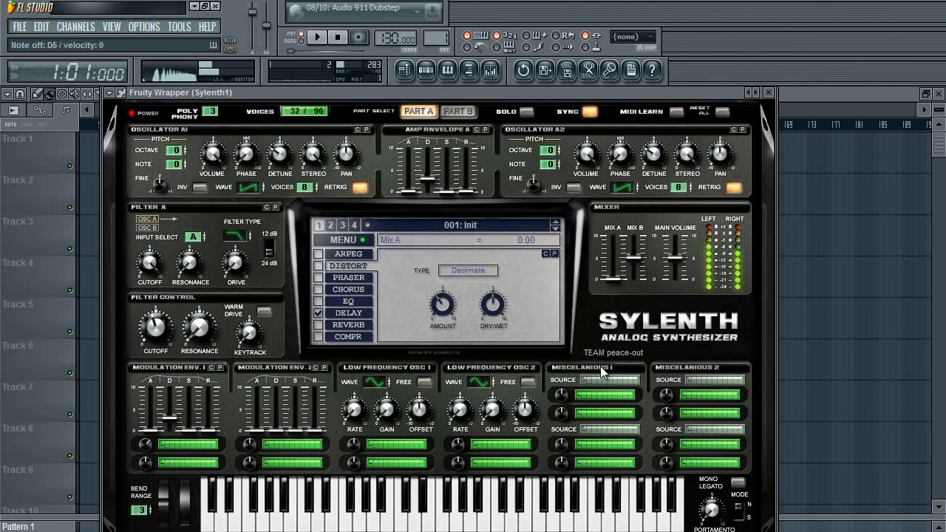
{"action": "left_click", "coordinate": [616, 278], "text": "ctrl"}
{"action": "left_click", "coordinate": [632, 259], "text": "ctrl"}
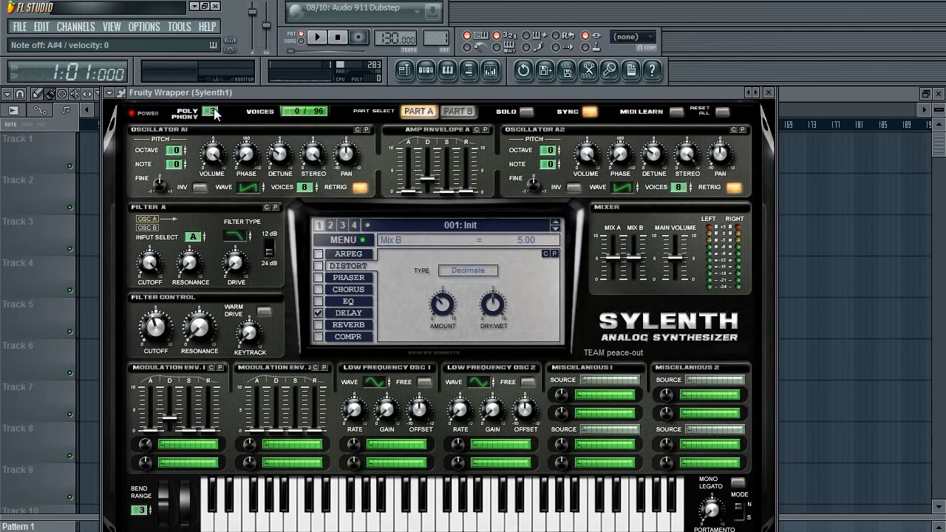
Set the polyphony to 16 and play a few notes to test the sound
{"action": "left_click_drag", "start_coordinate": [217, 114], "coordinate": [258, 1]}
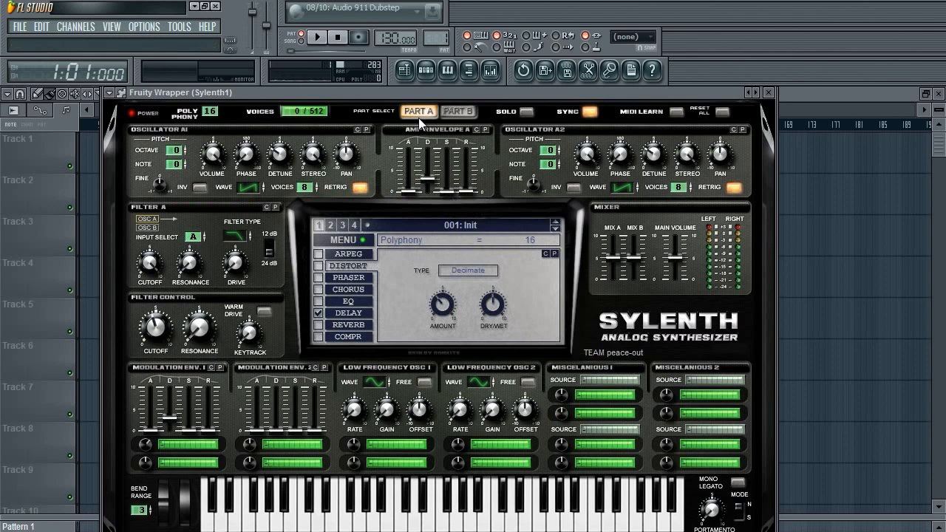
{"action": "key", "text": "x"}
{"action": "key", "text": "v"}
{"action": "key", "text": "n"}
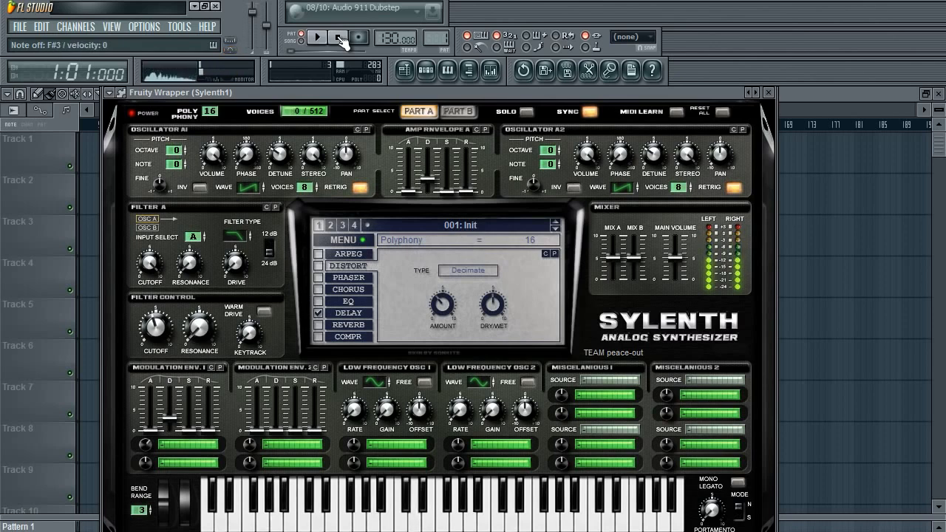
Enable the reverb with size 2.93 and set its dry/wet to 30.00 %
{"action": "left_click", "coordinate": [318, 325]}
{"action": "left_click", "coordinate": [333, 325]}
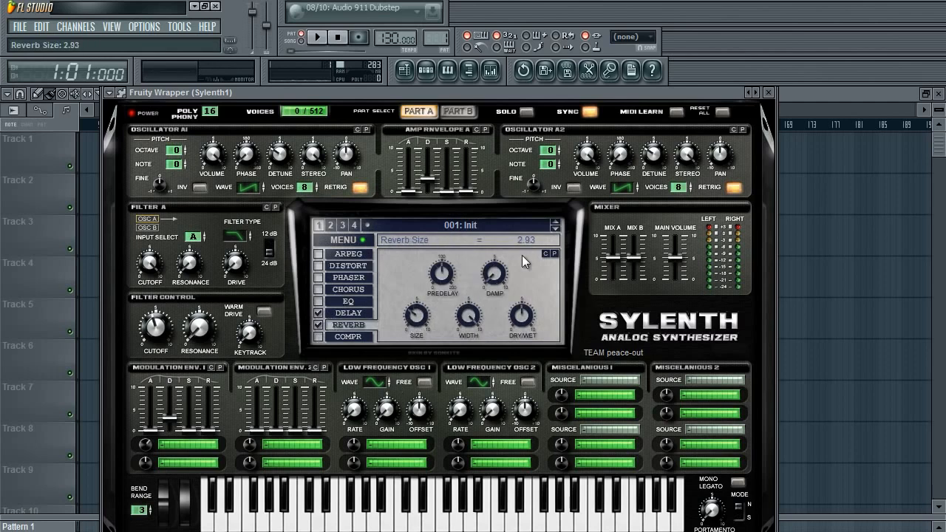
{"action": "left_click_drag", "start_coordinate": [519, 327], "coordinate": [522, 350]}
{"action": "left_click_drag", "start_coordinate": [521, 353], "coordinate": [520, 355]}
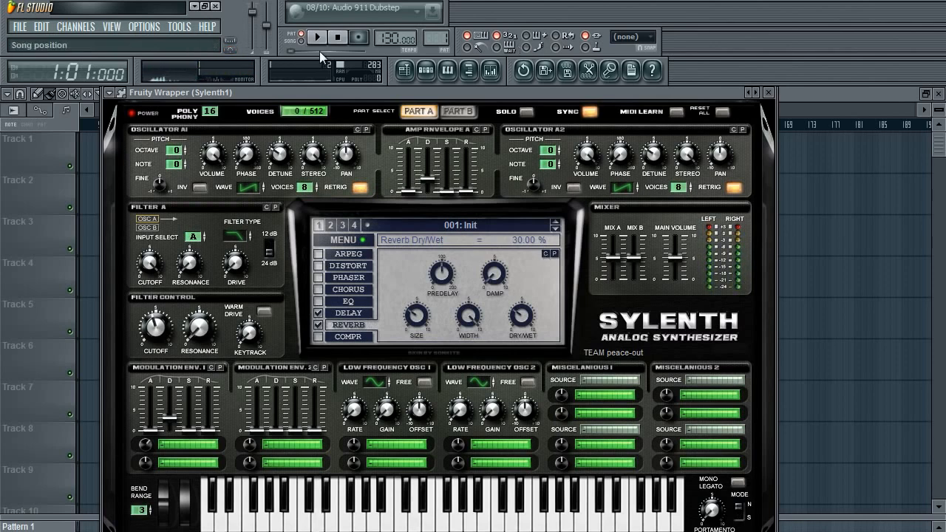
Set Filter B's type to low-pass and compare it with Part A's filter
{"action": "left_click", "coordinate": [407, 113]}
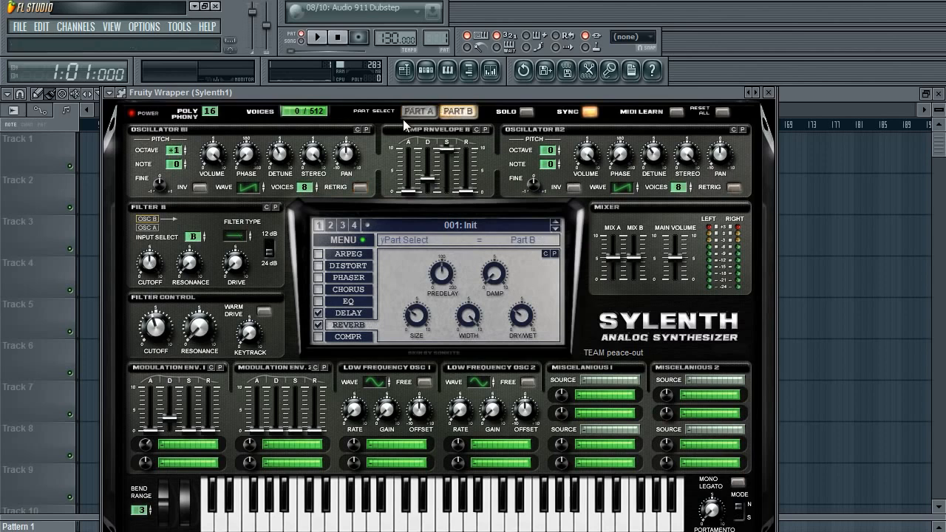
{"action": "left_click", "coordinate": [420, 111]}
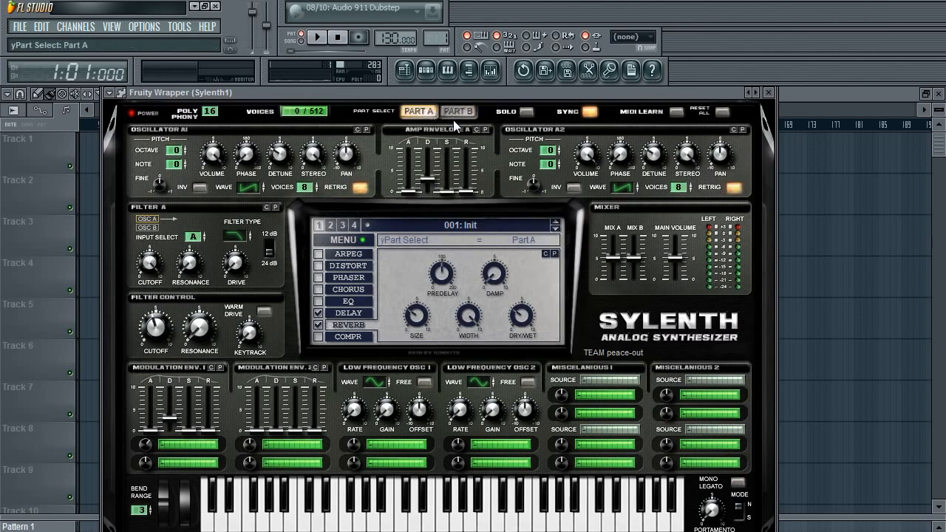
{"action": "left_click", "coordinate": [456, 111]}
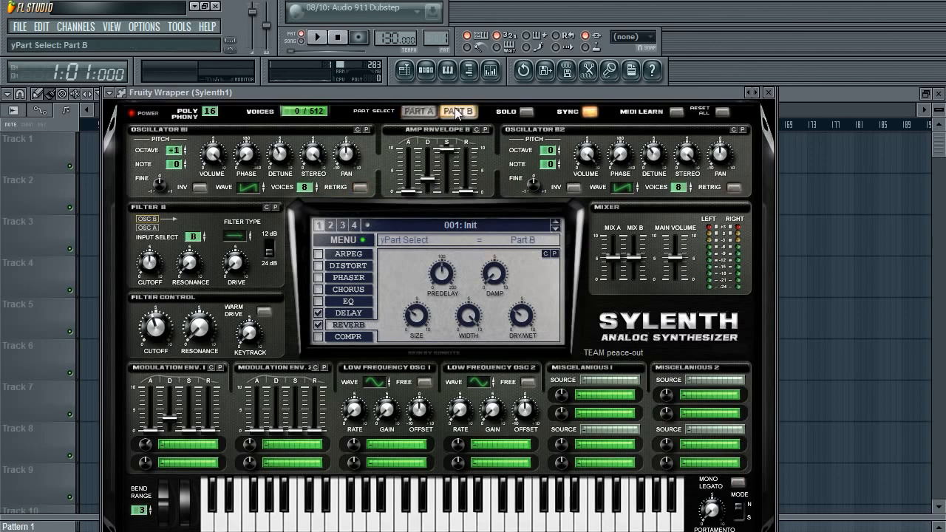
{"action": "left_click", "coordinate": [240, 231]}
{"action": "left_click", "coordinate": [417, 111]}
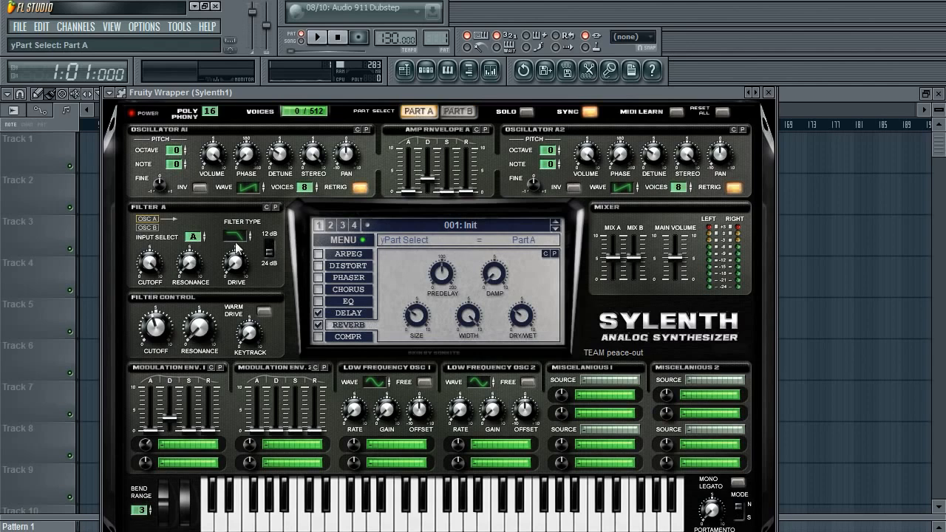
Raise Filter B's cutoff and set its drive to 1.95
{"action": "left_click", "coordinate": [456, 112]}
{"action": "left_click", "coordinate": [151, 270]}
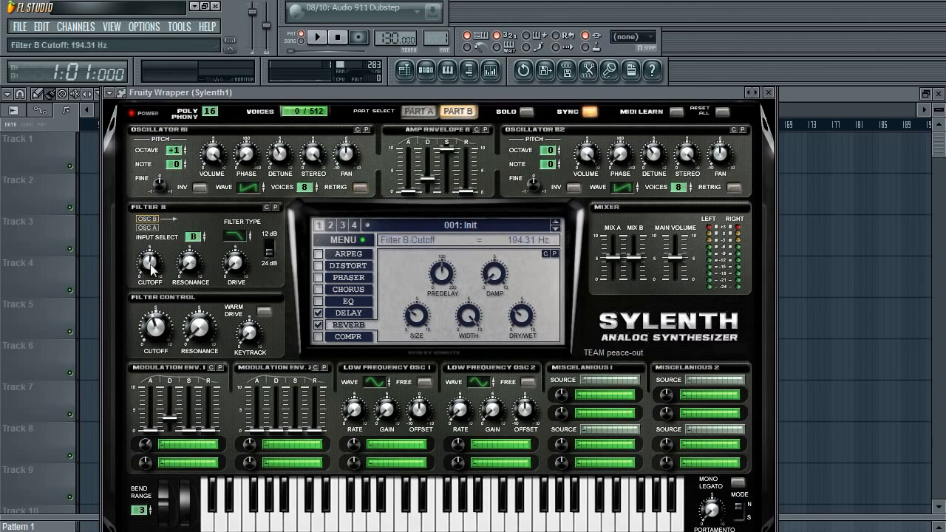
{"action": "left_click_drag", "start_coordinate": [151, 270], "coordinate": [238, 162]}
{"action": "left_click_drag", "start_coordinate": [240, 261], "coordinate": [260, 251]}
{"action": "left_click", "coordinate": [349, 266]}
{"action": "left_click", "coordinate": [460, 278]}
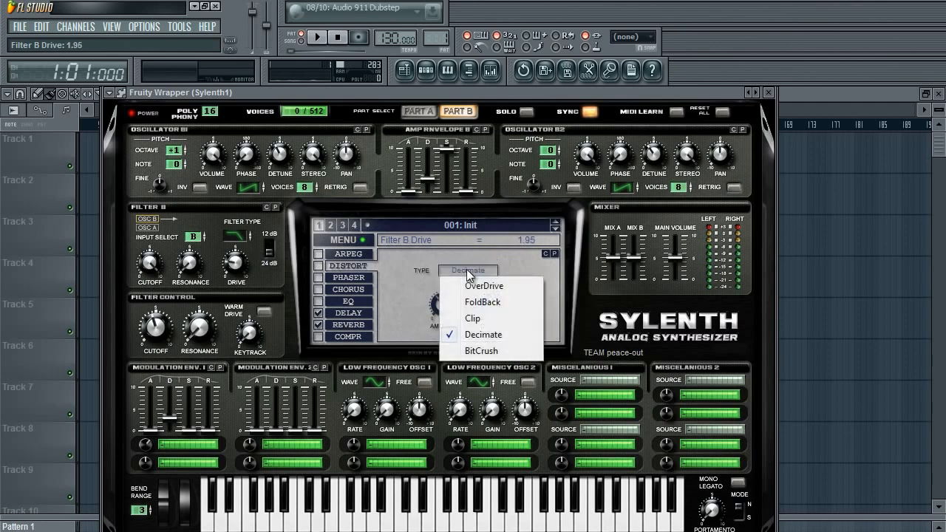
{"action": "left_click", "coordinate": [401, 276]}
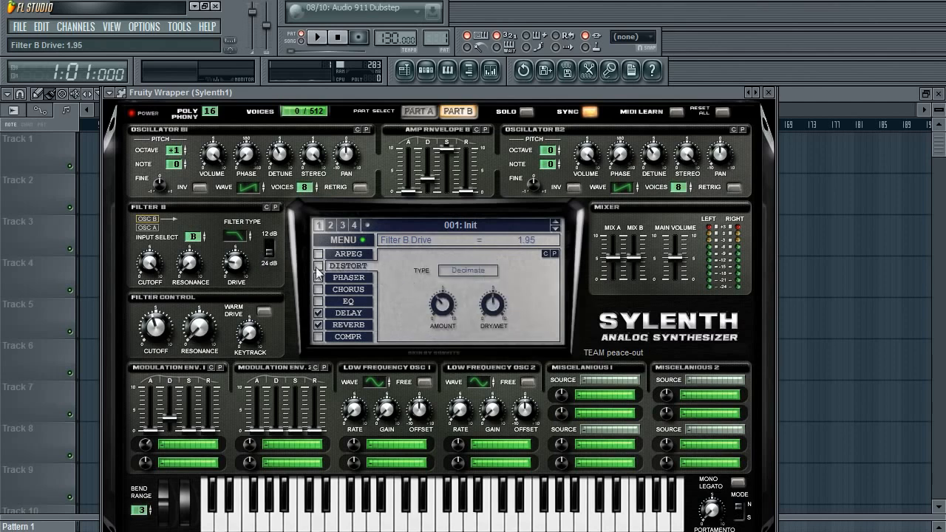
Check Part A, return to Part B and set Filter B's drive to 0.00
{"action": "left_click", "coordinate": [418, 112]}
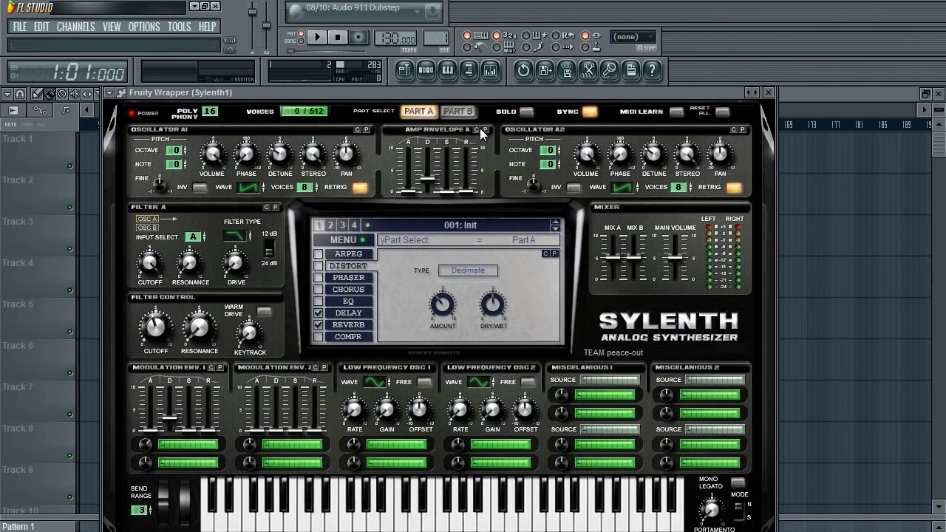
{"action": "left_click", "coordinate": [457, 111]}
{"action": "left_click_drag", "start_coordinate": [238, 264], "coordinate": [236, 276]}
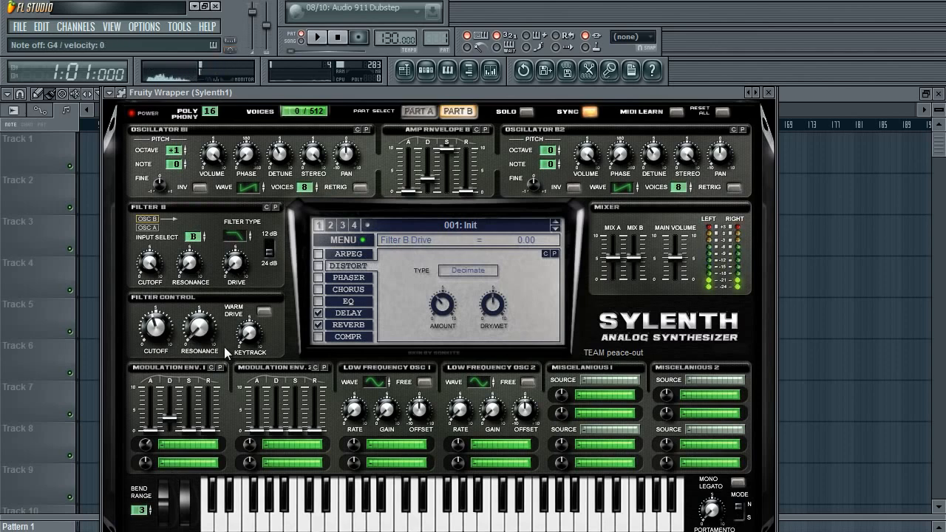
Enable the EQ, raise the treble frequency, lower the bass, and set bass frequency 69.75 Hz and treble 7.50 dB
{"action": "left_click", "coordinate": [318, 302]}
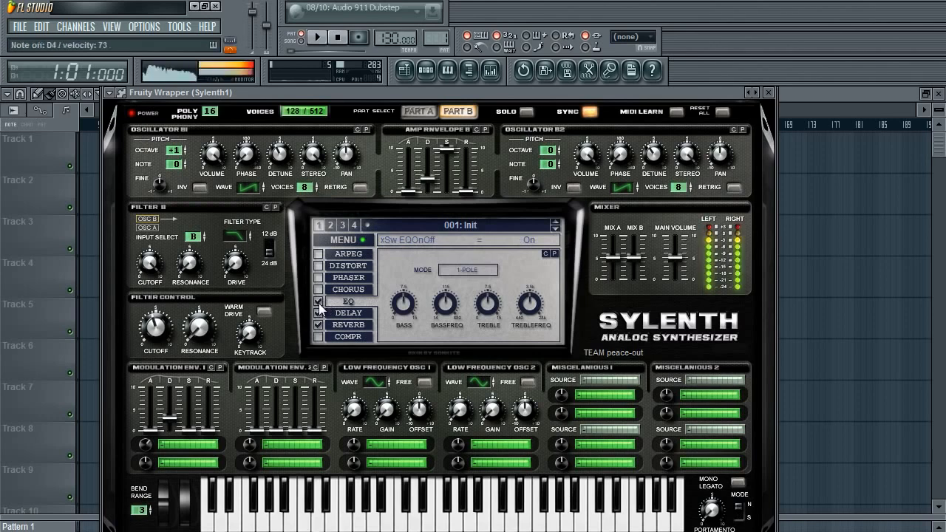
{"action": "mouse_move", "coordinate": [533, 306]}
{"action": "left_mouse_down"}
{"action": "mouse_move", "coordinate": [544, 294]}
{"action": "mouse_move", "coordinate": [536, 312]}
{"action": "mouse_move", "coordinate": [486, 323]}
{"action": "mouse_move", "coordinate": [529, 303]}
{"action": "mouse_move", "coordinate": [544, 280]}
{"action": "mouse_move", "coordinate": [539, 294]}
{"action": "left_mouse_up"}
{"action": "left_click_drag", "start_coordinate": [408, 305], "coordinate": [406, 314]}
{"action": "left_click_drag", "start_coordinate": [446, 304], "coordinate": [435, 318]}
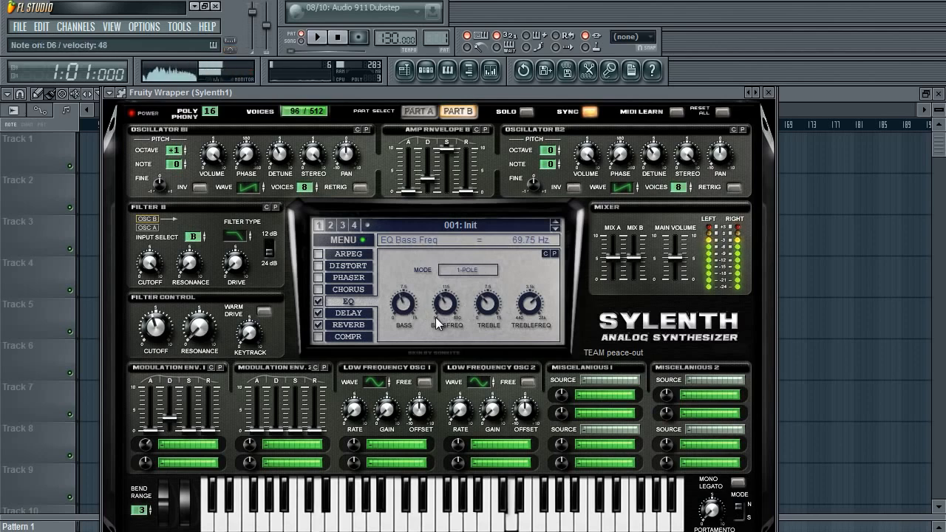
{"action": "left_click", "coordinate": [487, 307]}
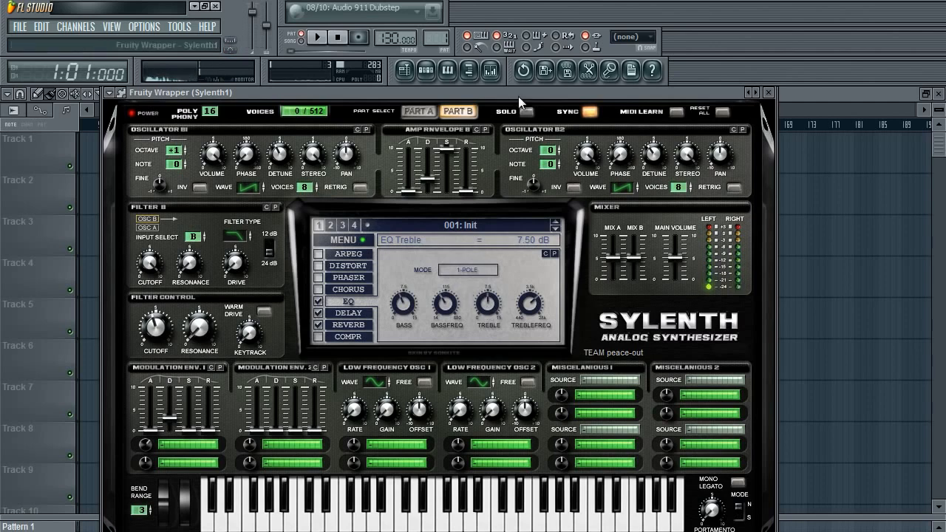
Set Part A's amp envelope attack to 0.39 and return to Part B
{"action": "left_click", "coordinate": [405, 111]}
{"action": "left_click_drag", "start_coordinate": [404, 191], "coordinate": [411, 193]}
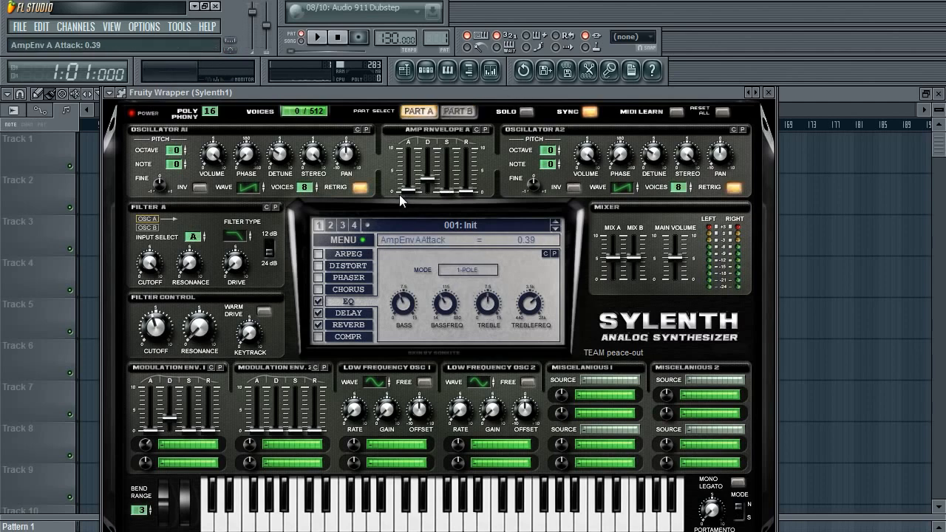
{"action": "left_click", "coordinate": [460, 113]}
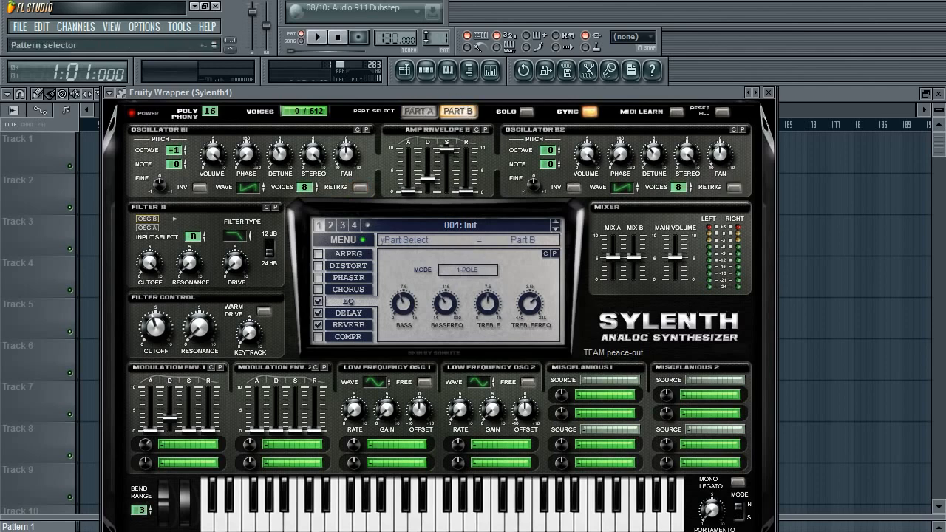
Try the Pulse wave on Oscillator B1, return it to Saw, and give Oscillator B2 the Pulse wave
{"action": "left_click", "coordinate": [261, 191]}
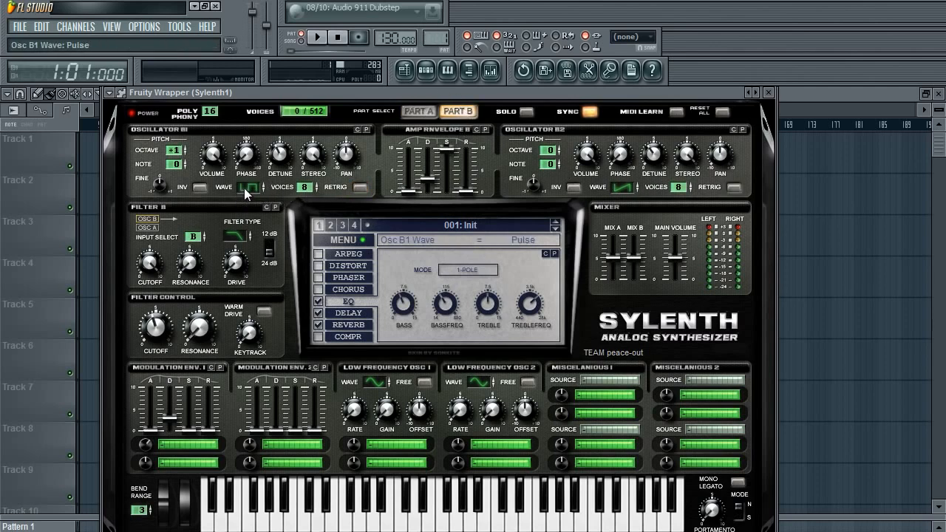
{"action": "mouse_move", "coordinate": [244, 188]}
{"action": "left_mouse_down"}
{"action": "mouse_move", "coordinate": [244, 206]}
{"action": "mouse_move", "coordinate": [246, 185]}
{"action": "left_mouse_up"}
{"action": "left_click", "coordinate": [619, 187]}
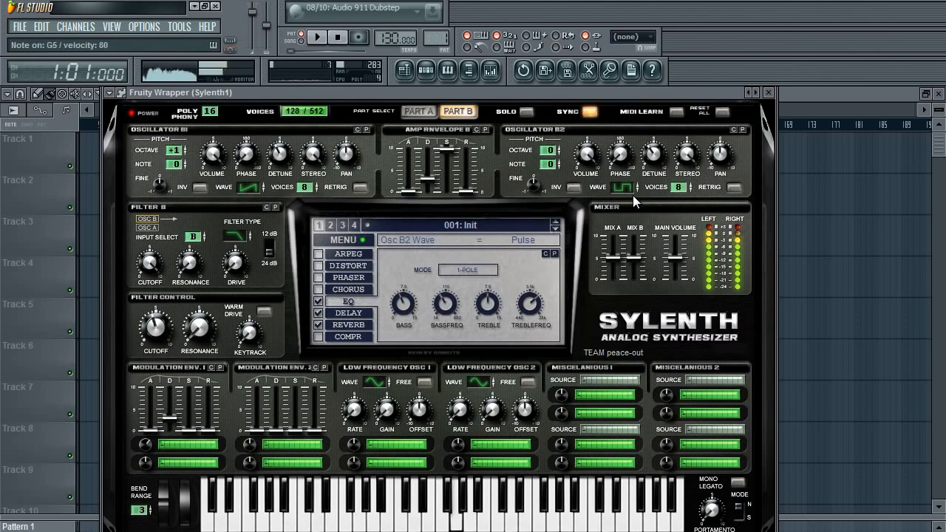
Try Oscillator B1 with the Pulse wave and set Oscillator B2 back to Saw
{"action": "left_click", "coordinate": [423, 113]}
{"action": "left_click", "coordinate": [460, 110]}
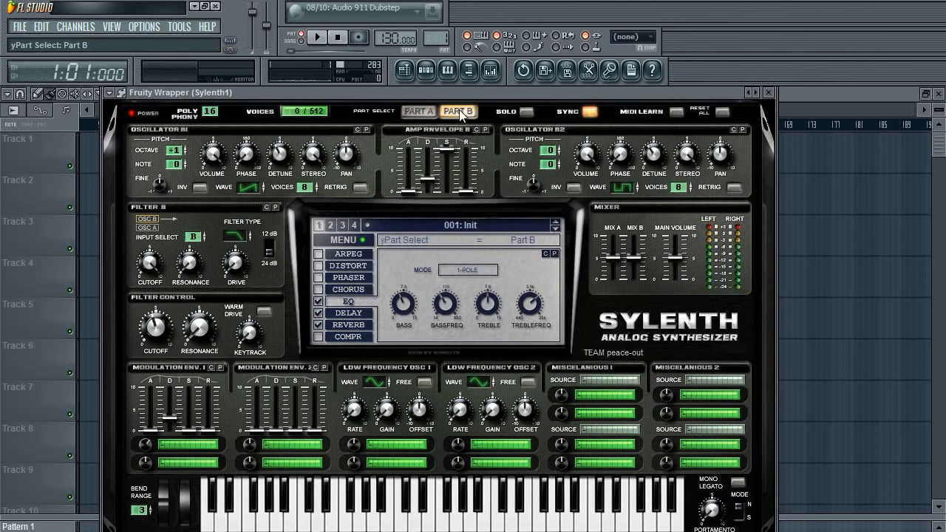
{"action": "left_click", "coordinate": [260, 188]}
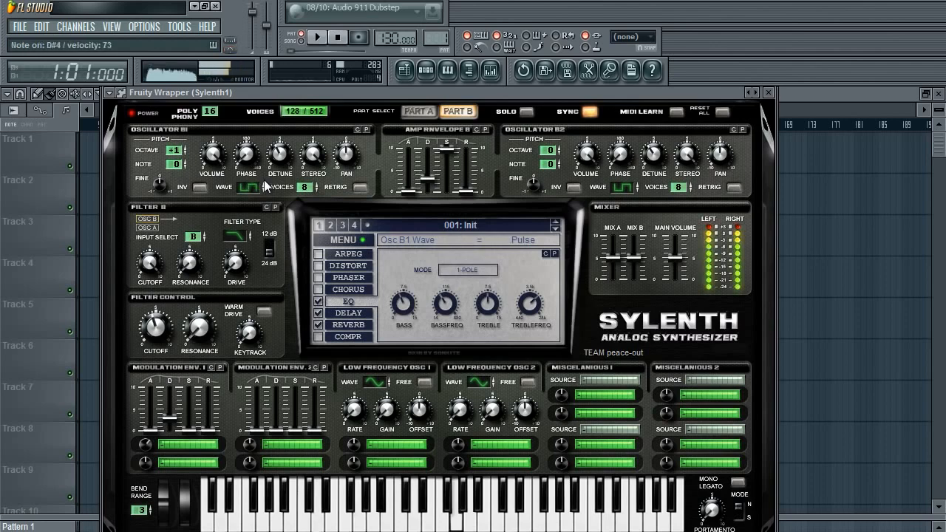
{"action": "left_click", "coordinate": [618, 190]}
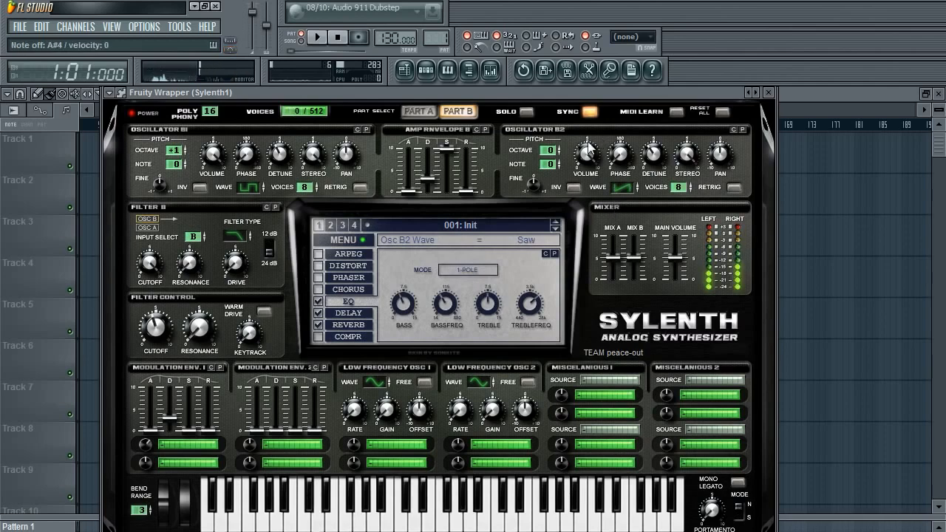
Try the Triangle wave on Oscillator B1, set it to Saw, and give Oscillator B2 the QPulse wave
{"action": "left_click", "coordinate": [255, 191]}
{"action": "left_click", "coordinate": [254, 190]}
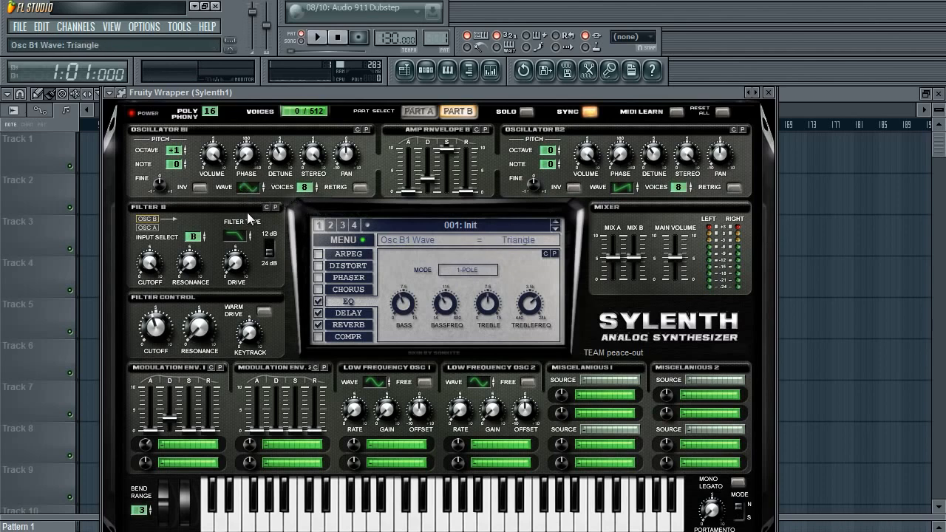
{"action": "left_click", "coordinate": [622, 188]}
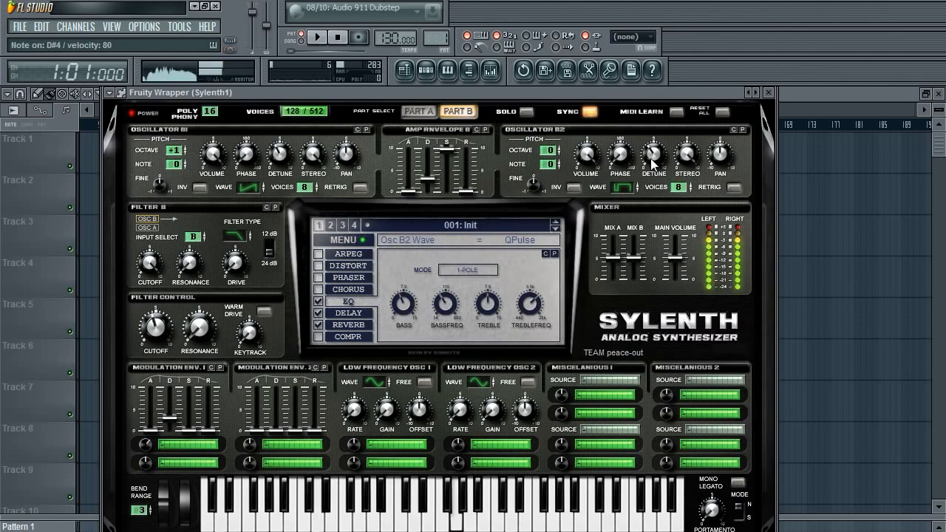
Try the HPulse wave on Oscillator B2 and compare Part A's settings with Part B's
{"action": "left_click", "coordinate": [624, 193]}
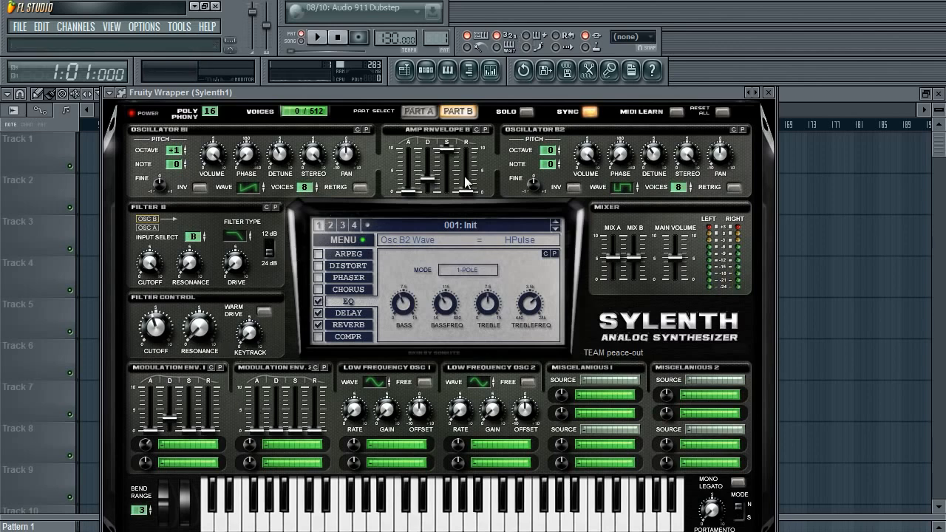
{"action": "left_click", "coordinate": [418, 111]}
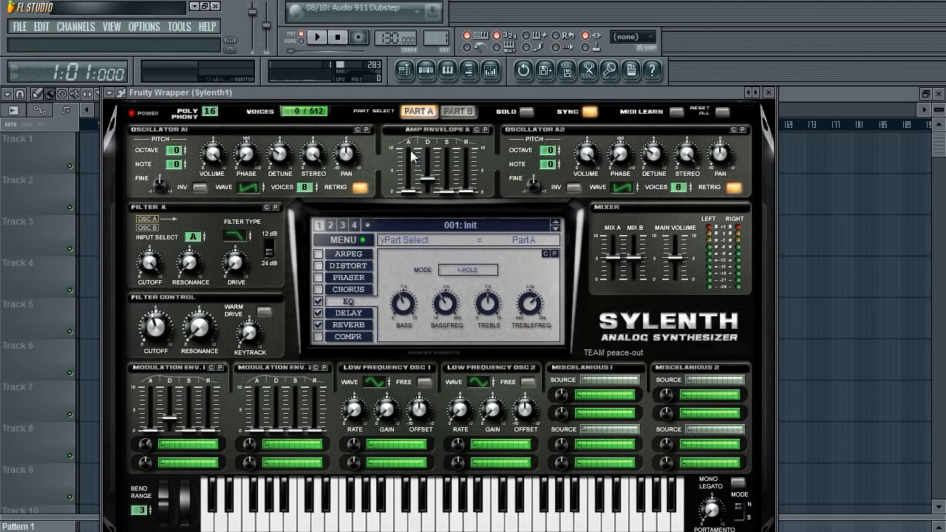
{"action": "left_click", "coordinate": [453, 111]}
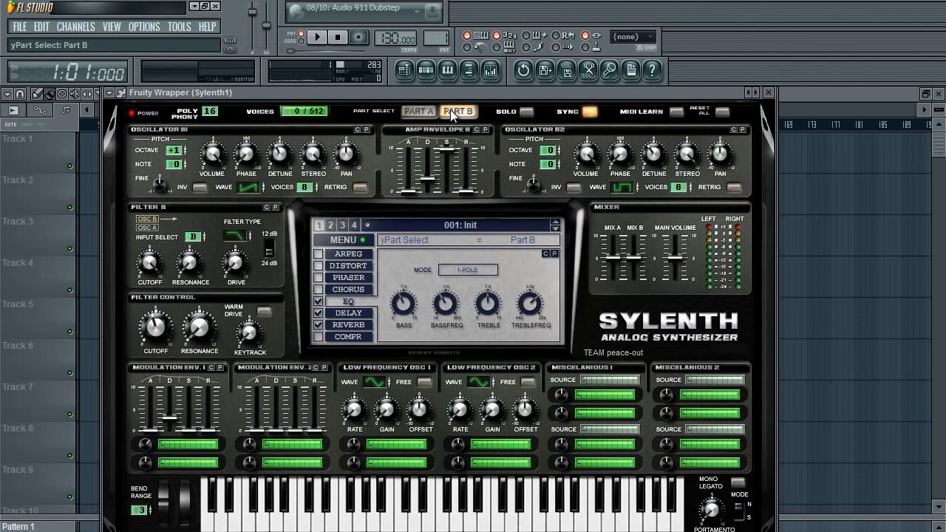
Display the distortion effect's settings and give Oscillator B2 the Sine wave
{"action": "left_click", "coordinate": [332, 265]}
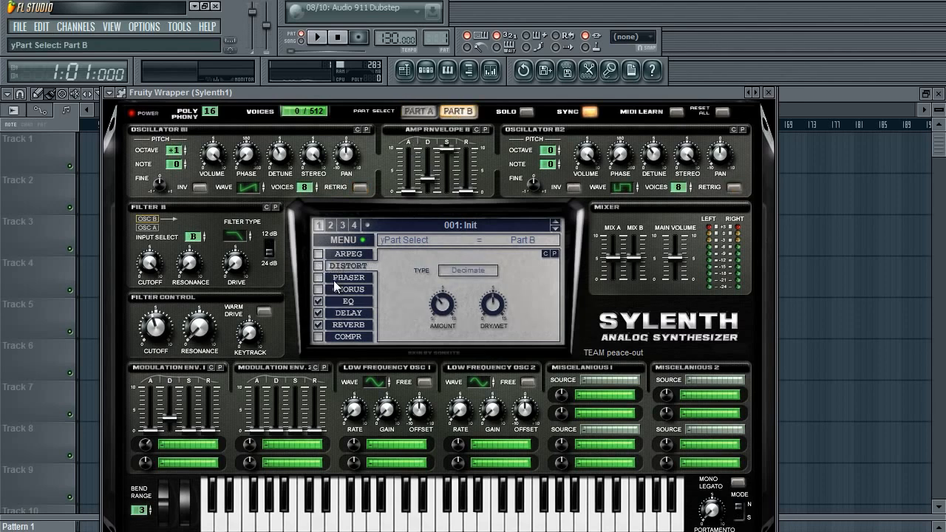
{"action": "left_click", "coordinate": [416, 111]}
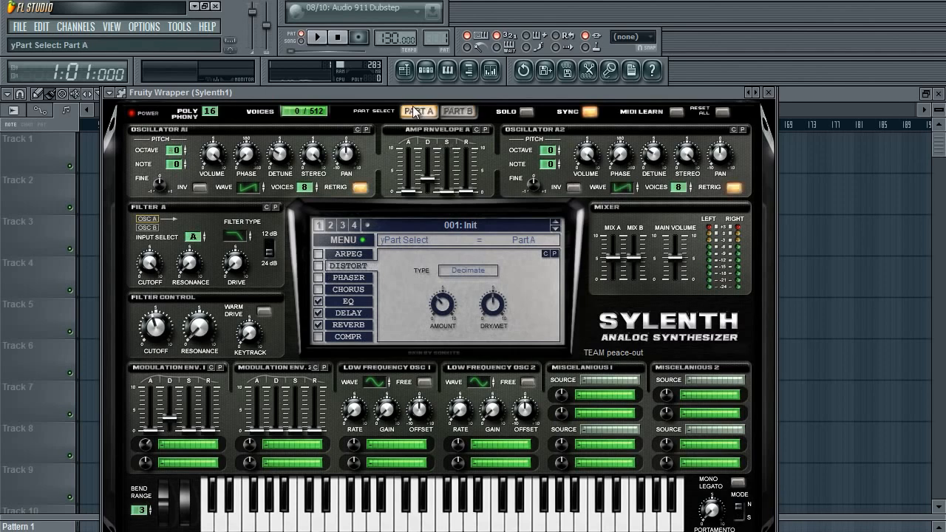
{"action": "left_click", "coordinate": [459, 112]}
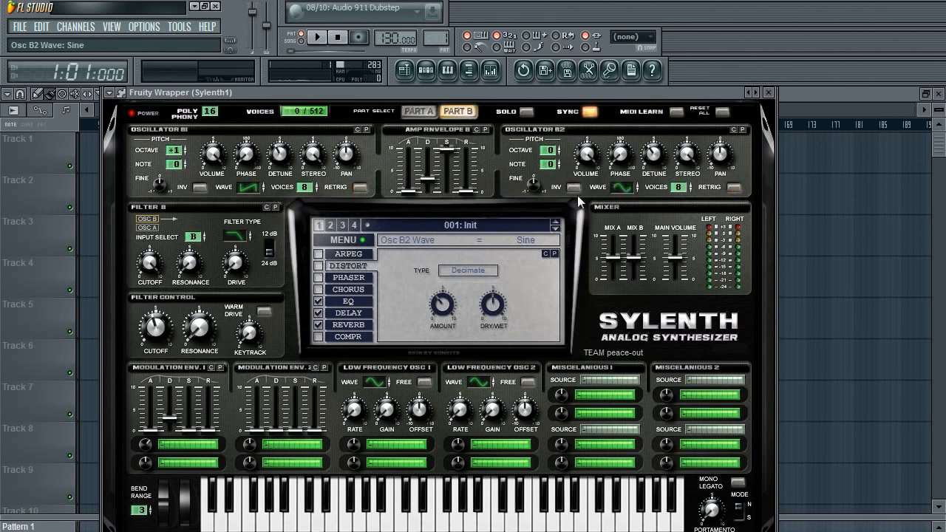
Turn the Mix B level all the way down and return to Part A
{"action": "left_click", "coordinate": [417, 112]}
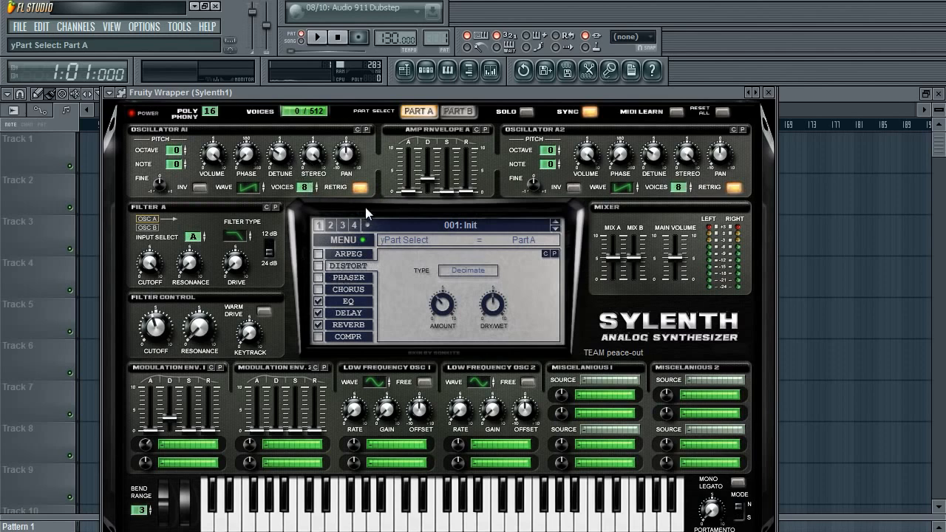
{"action": "left_click", "coordinate": [452, 111]}
{"action": "left_click", "coordinate": [419, 111]}
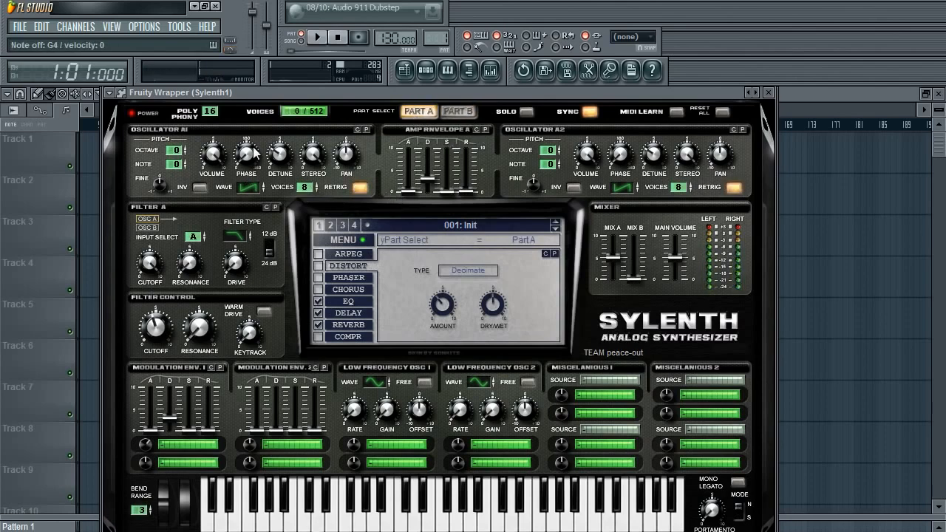
Set Part A's amp envelope sustain to 7.93 and adjust the detune of Oscillators A1 and A2
{"action": "left_click_drag", "start_coordinate": [447, 191], "coordinate": [448, 156]}
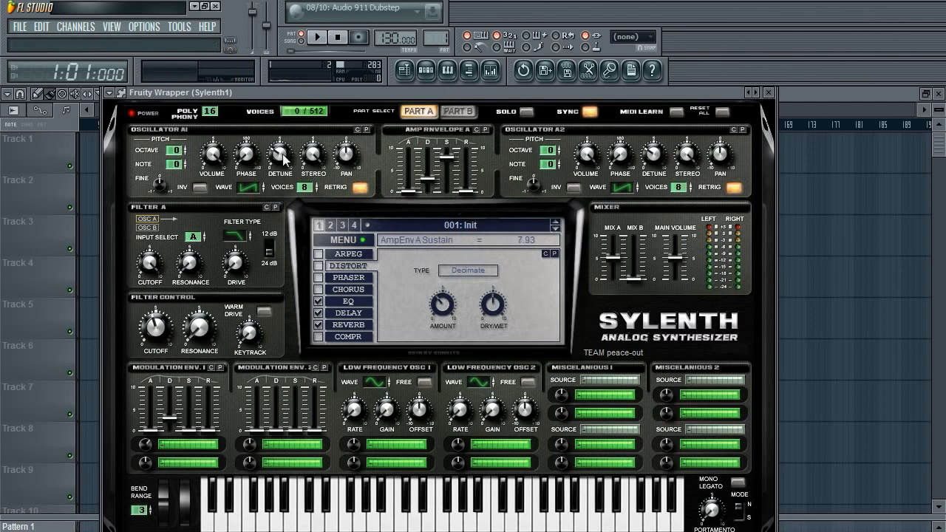
{"action": "left_click_drag", "start_coordinate": [280, 154], "coordinate": [281, 210]}
{"action": "left_click_drag", "start_coordinate": [654, 153], "coordinate": [645, 218]}
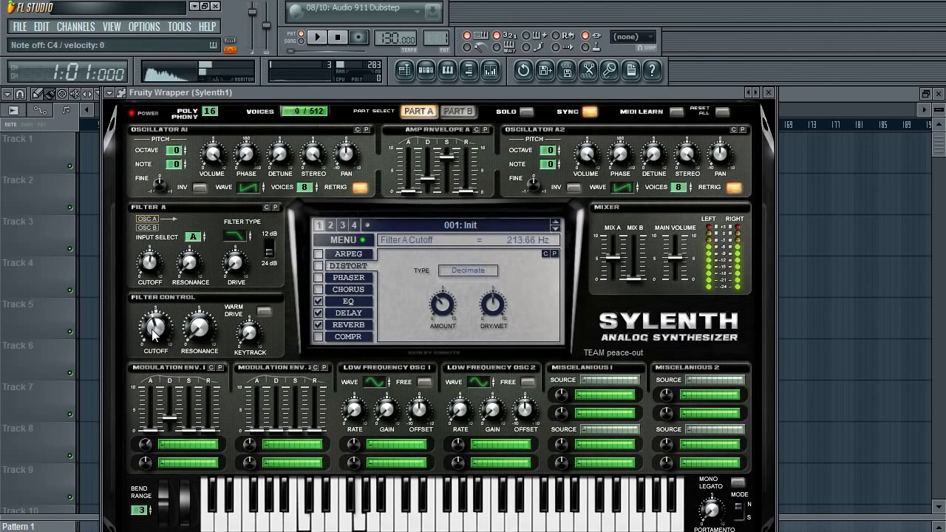
Route Modulation Envelope 1 to Cutoff AB, adjusting the modulation amount and setting the envelope's release to 0.11
{"action": "left_click", "coordinate": [187, 444]}
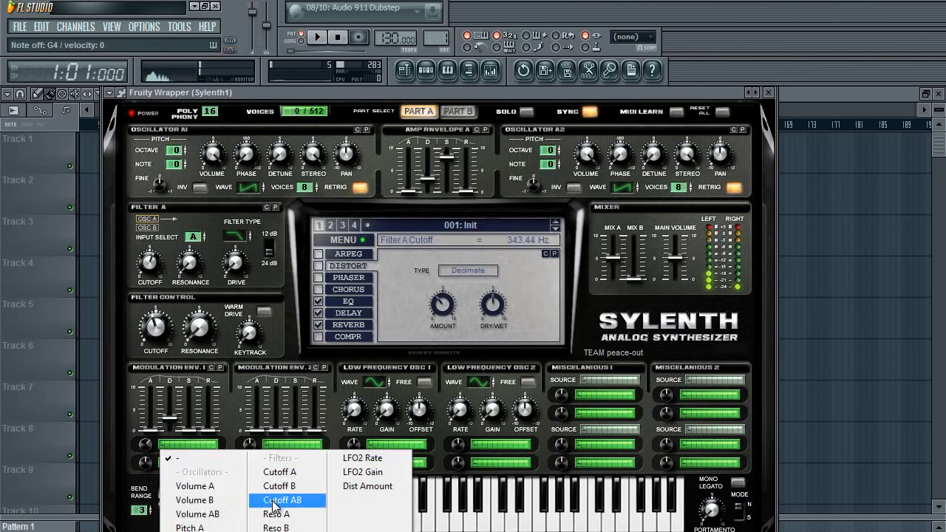
{"action": "left_click", "coordinate": [280, 501]}
{"action": "left_click_drag", "start_coordinate": [148, 447], "coordinate": [144, 458]}
{"action": "left_click", "coordinate": [210, 430]}
Route LFO 1 to Volume AB, and change its first destination to Cutoff AB
{"action": "left_click", "coordinate": [408, 443]}
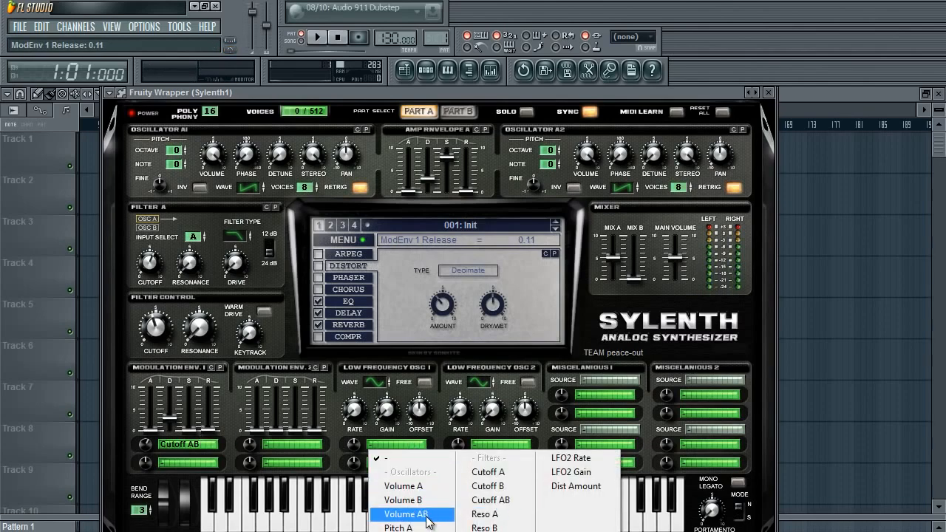
{"action": "left_click", "coordinate": [427, 521]}
{"action": "left_click", "coordinate": [386, 446]}
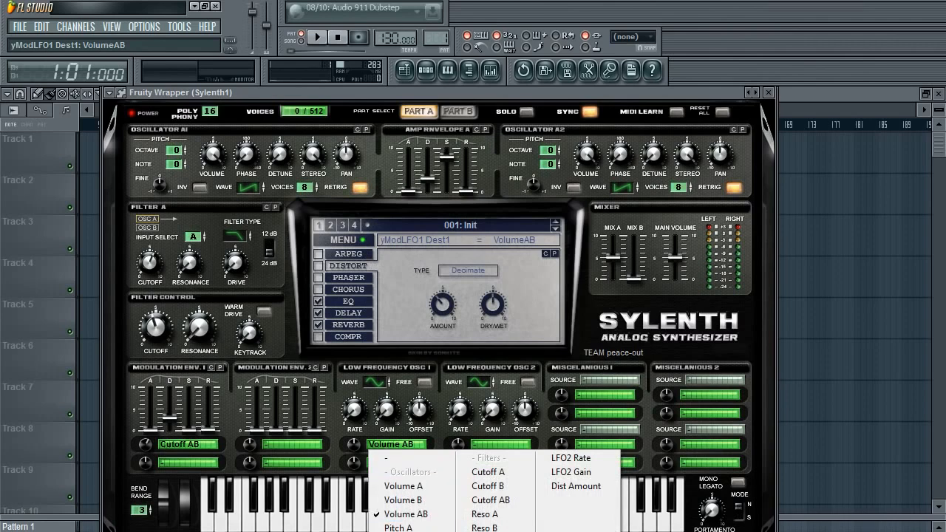
{"action": "left_click", "coordinate": [491, 500]}
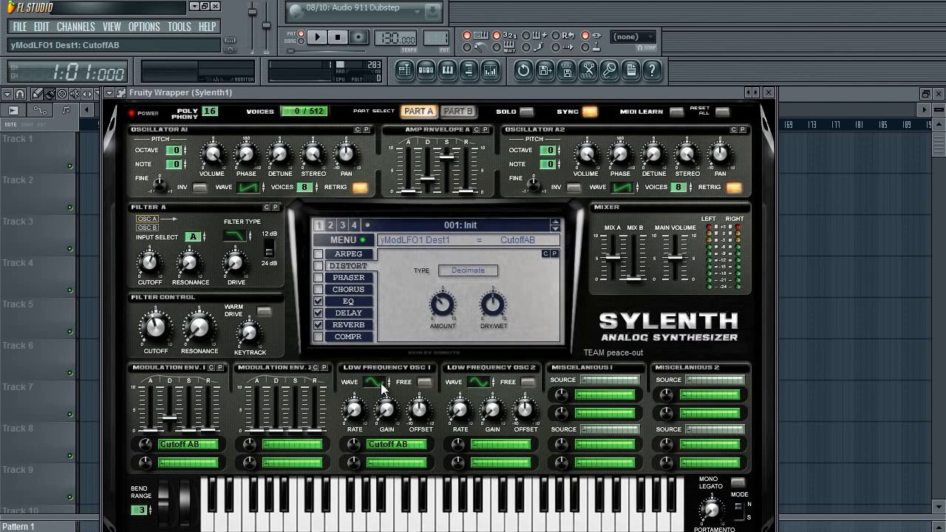
Change LFO 1's waveform from Sine and set the filter control cutoff to 78.86 Hz
{"action": "mouse_move", "coordinate": [383, 387]}
{"action": "left_mouse_down"}
{"action": "mouse_move", "coordinate": [388, 355]}
{"action": "mouse_move", "coordinate": [378, 397]}
{"action": "left_mouse_up"}
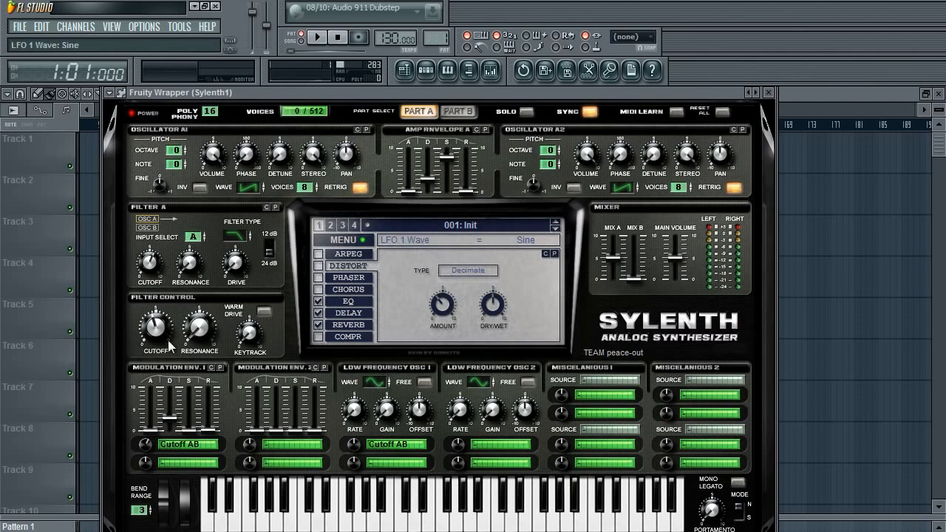
{"action": "mouse_move", "coordinate": [162, 324]}
{"action": "left_mouse_down"}
{"action": "mouse_move", "coordinate": [176, 307]}
{"action": "mouse_move", "coordinate": [170, 337]}
{"action": "left_mouse_up"}
{"action": "mouse_move", "coordinate": [380, 375]}
{"action": "left_mouse_down"}
{"action": "mouse_move", "coordinate": [386, 369]}
{"action": "mouse_move", "coordinate": [377, 387]}
{"action": "left_mouse_up"}
{"action": "left_click_drag", "start_coordinate": [147, 336], "coordinate": [170, 341]}
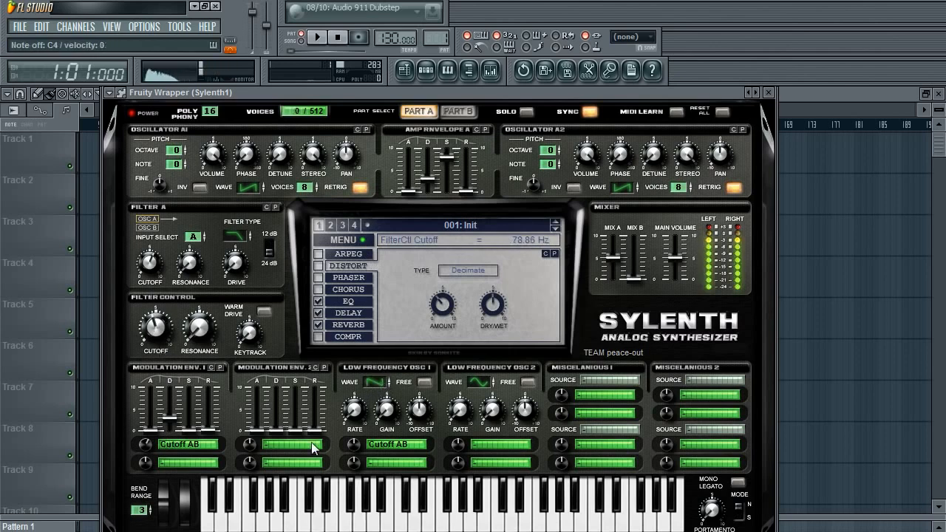
Adjust LFO 1's Cutoff AB amount and gain, and set its rate to 1/8
{"action": "left_click_drag", "start_coordinate": [352, 447], "coordinate": [374, 349]}
{"action": "left_click_drag", "start_coordinate": [381, 405], "coordinate": [393, 332]}
{"action": "mouse_move", "coordinate": [349, 405]}
{"action": "left_mouse_down"}
{"action": "mouse_move", "coordinate": [354, 397]}
{"action": "mouse_move", "coordinate": [362, 414]}
{"action": "left_mouse_up"}
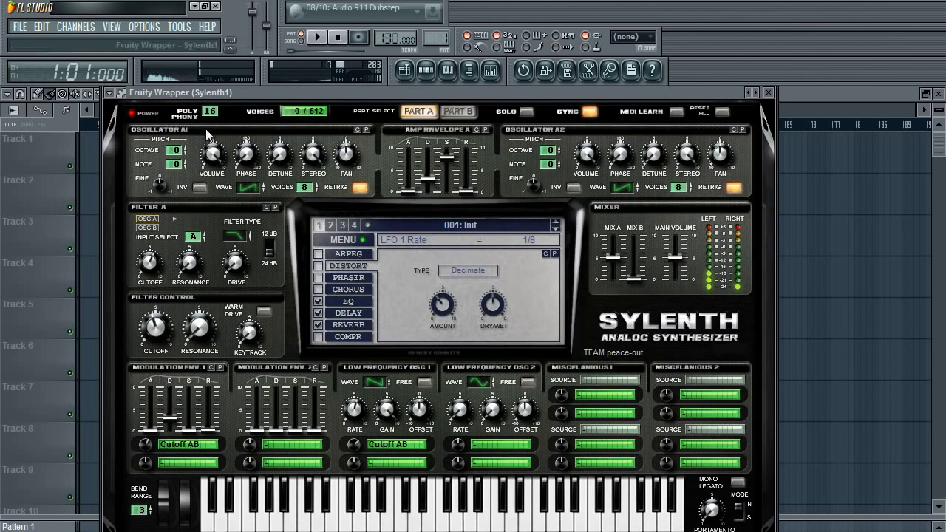
Clear Modulation Envelope 1's first destination to None and switch to Part B
{"action": "left_click", "coordinate": [174, 447]}
{"action": "left_click", "coordinate": [184, 462]}
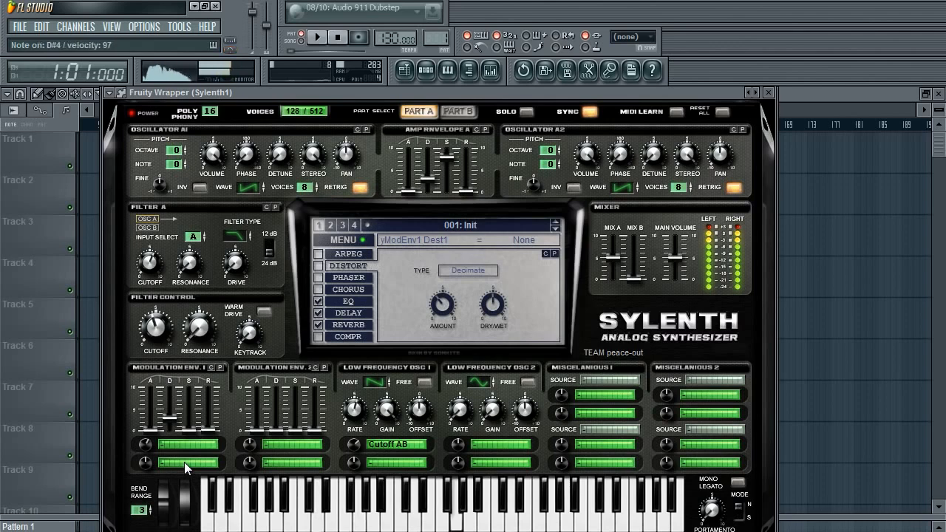
{"action": "left_click", "coordinate": [460, 108]}
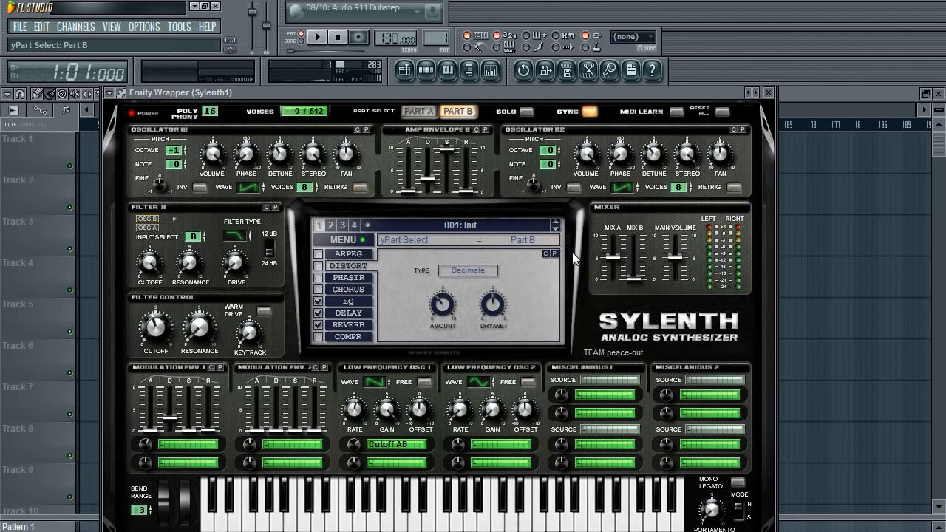
Set Oscillator B2 to the Sine wave at octave +2 with retrigger on
{"action": "left_click_drag", "start_coordinate": [620, 189], "coordinate": [636, 258]}
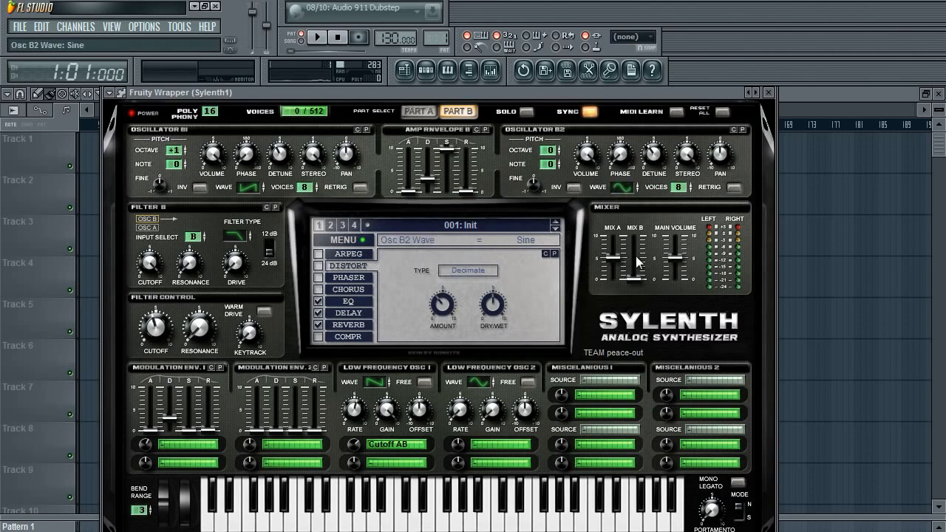
{"action": "left_click", "coordinate": [555, 148]}
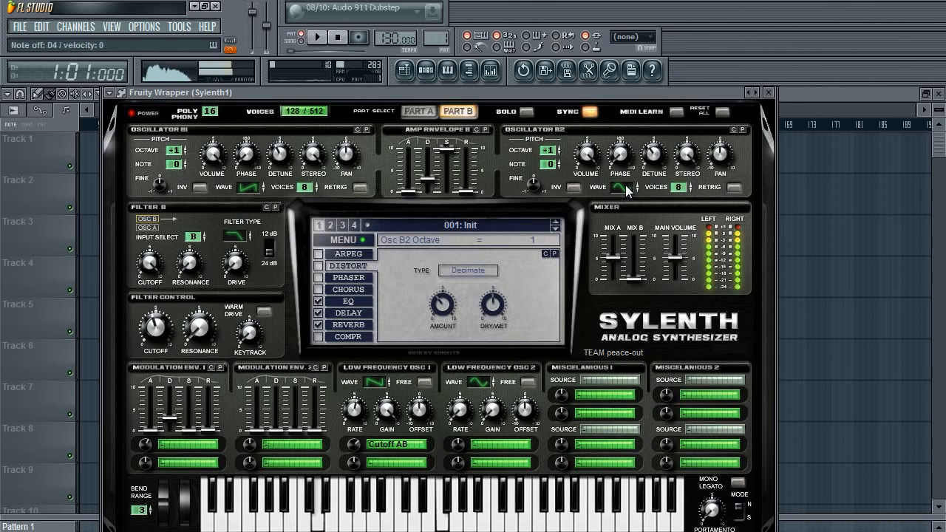
{"action": "left_click", "coordinate": [556, 148]}
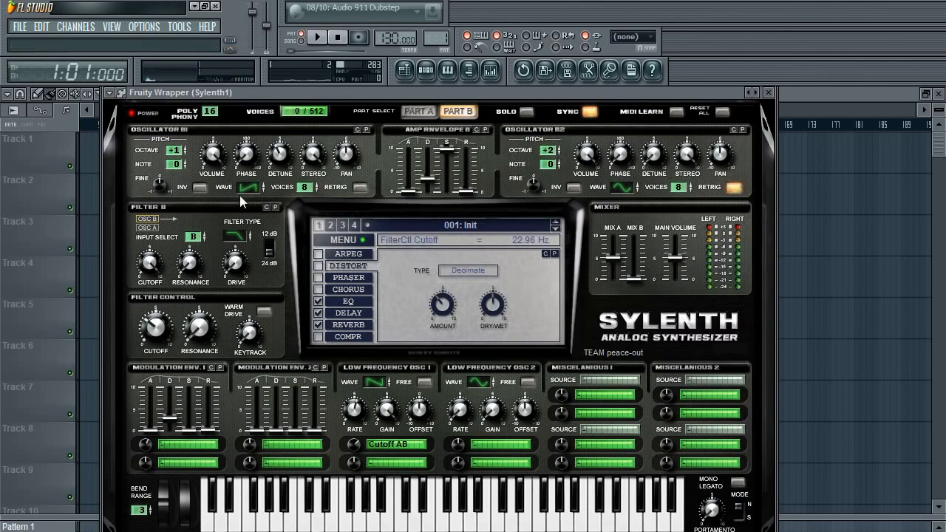
Return to Part A, turn on the distortion effect, and set LFO 1's first destination to None
{"action": "left_click", "coordinate": [426, 116]}
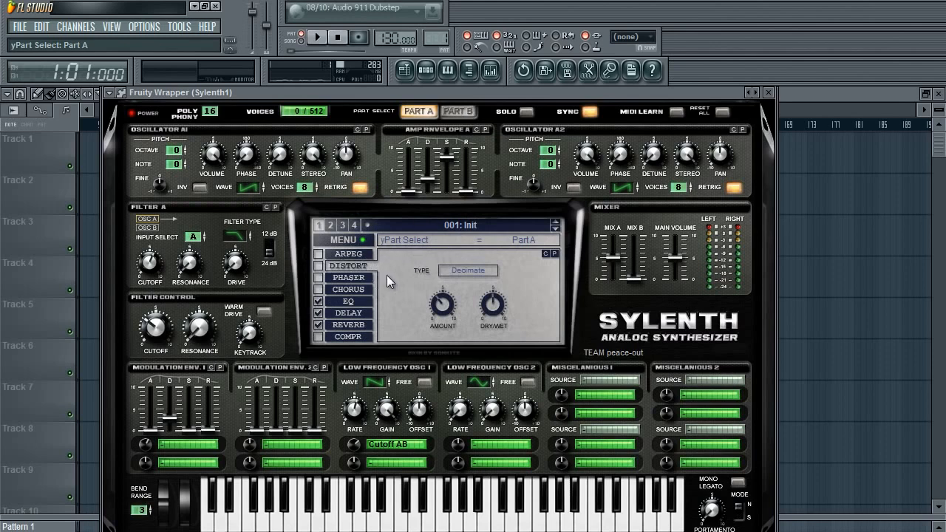
{"action": "left_click", "coordinate": [319, 266]}
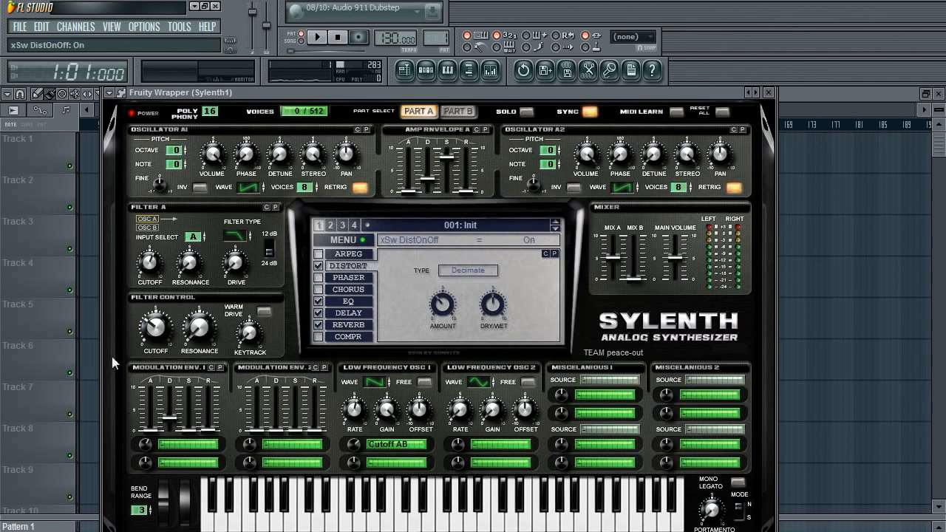
{"action": "left_click", "coordinate": [392, 445]}
{"action": "left_click", "coordinate": [388, 453]}
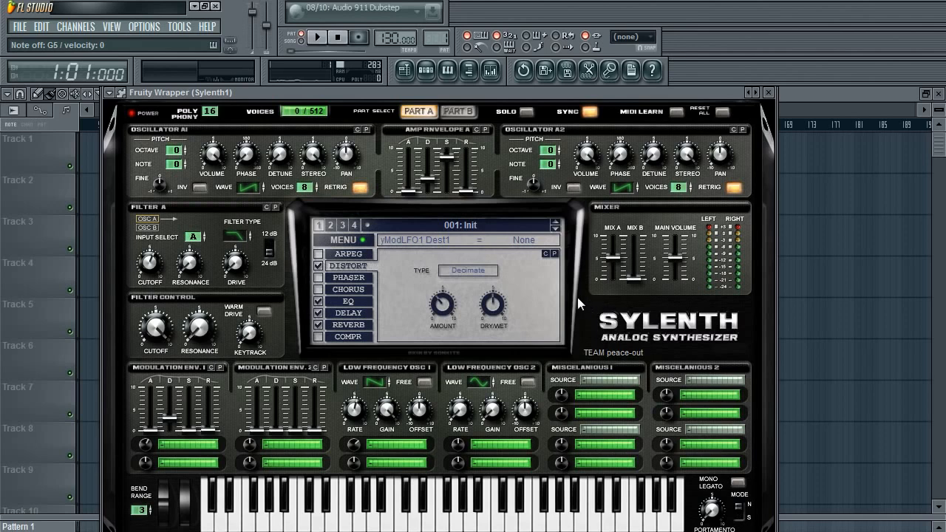
Check Part B, return to Part A, and route Modulation Envelope 1 to Pitch AB
{"action": "left_click", "coordinate": [453, 111]}
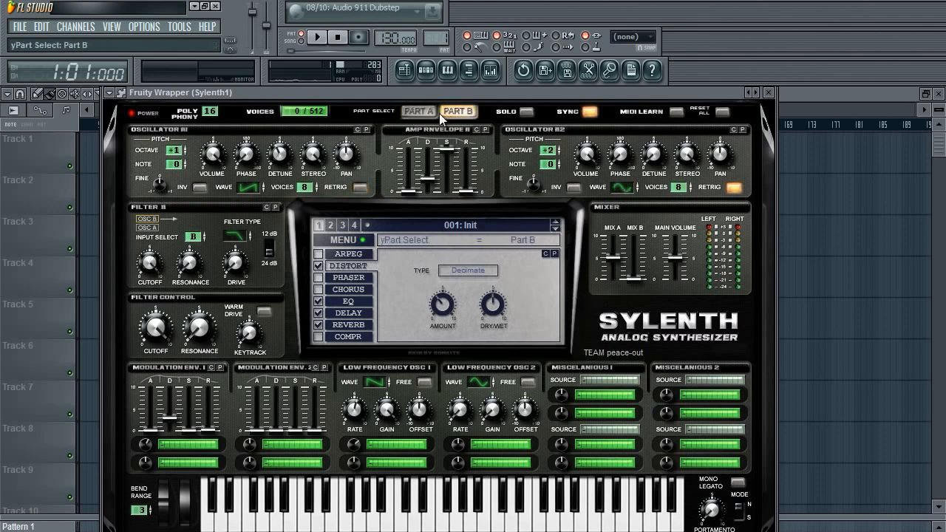
{"action": "left_click", "coordinate": [423, 112]}
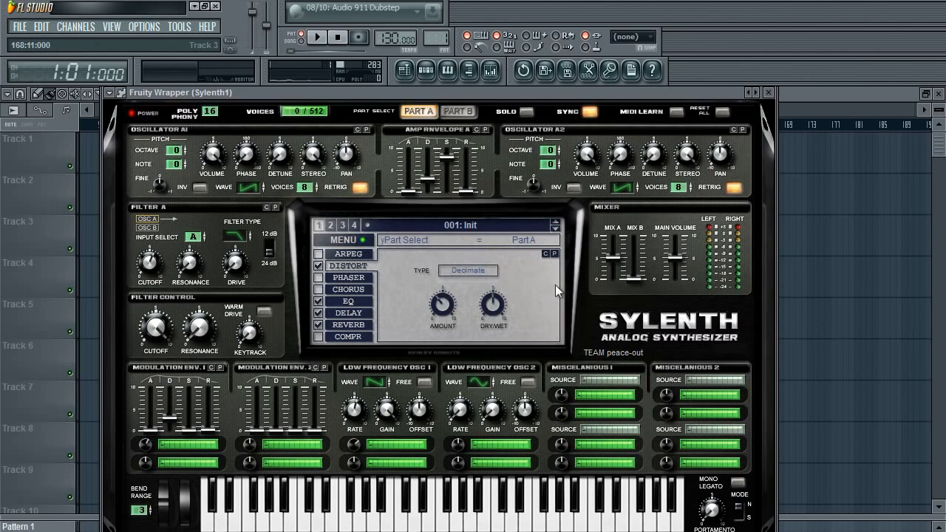
{"action": "left_click", "coordinate": [161, 442]}
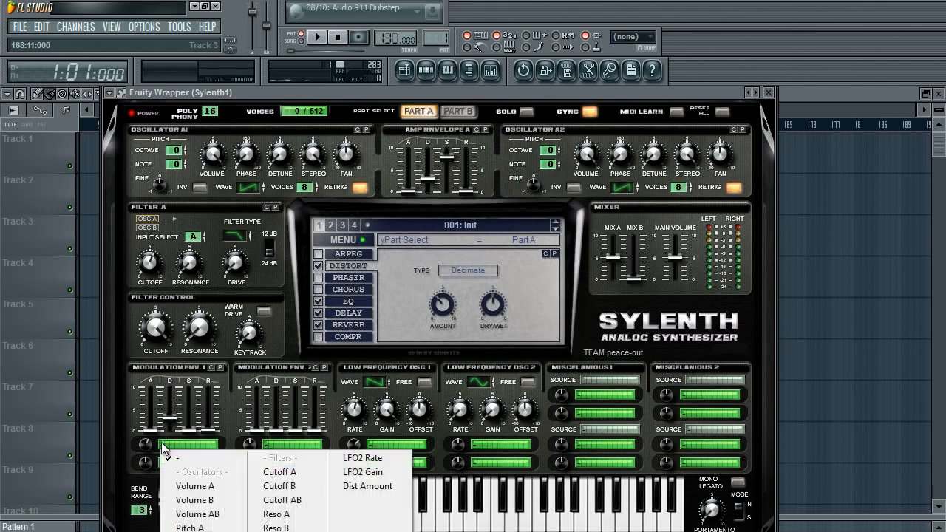
{"action": "left_click", "coordinate": [208, 426]}
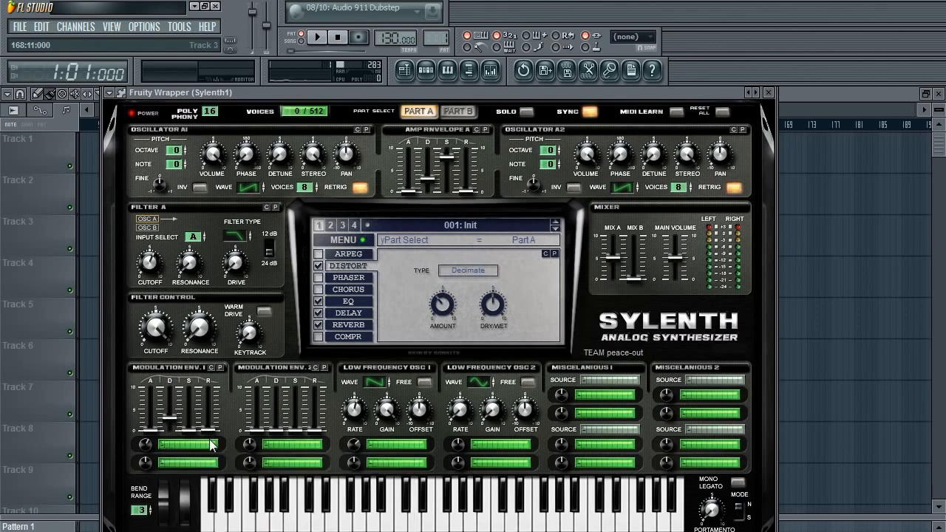
{"action": "left_click", "coordinate": [211, 444]}
{"action": "left_click", "coordinate": [191, 531]}
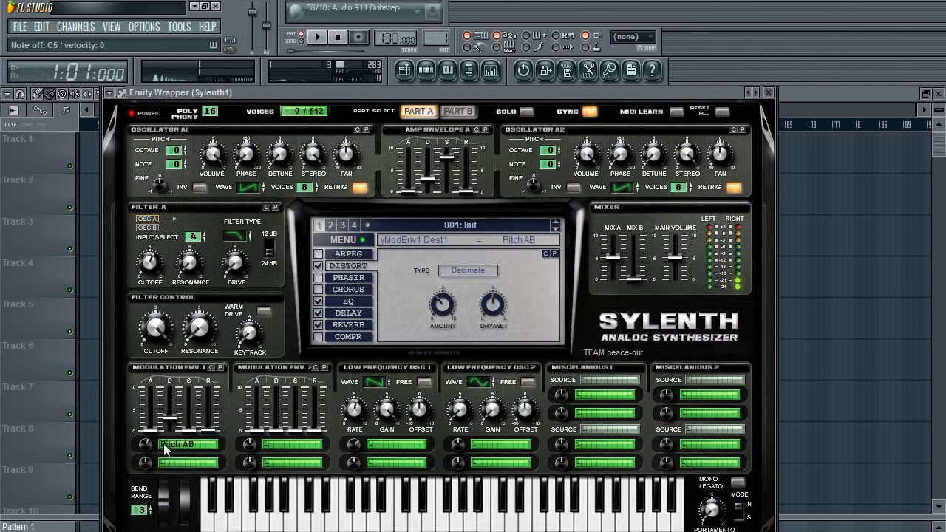
Raise Modulation Envelope 1's attack to 10.00 and turn off the distortion effect
{"action": "left_click_drag", "start_coordinate": [149, 433], "coordinate": [176, 360]}
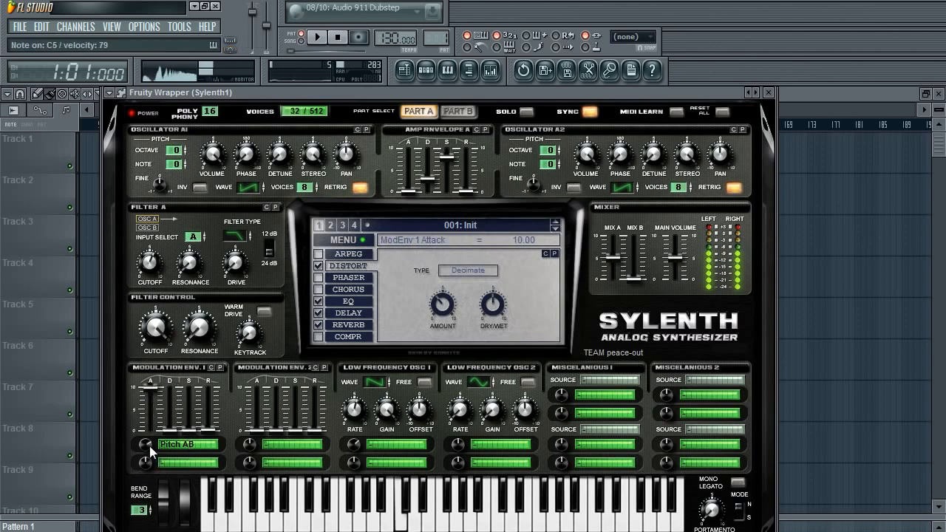
{"action": "left_click", "coordinate": [319, 265]}
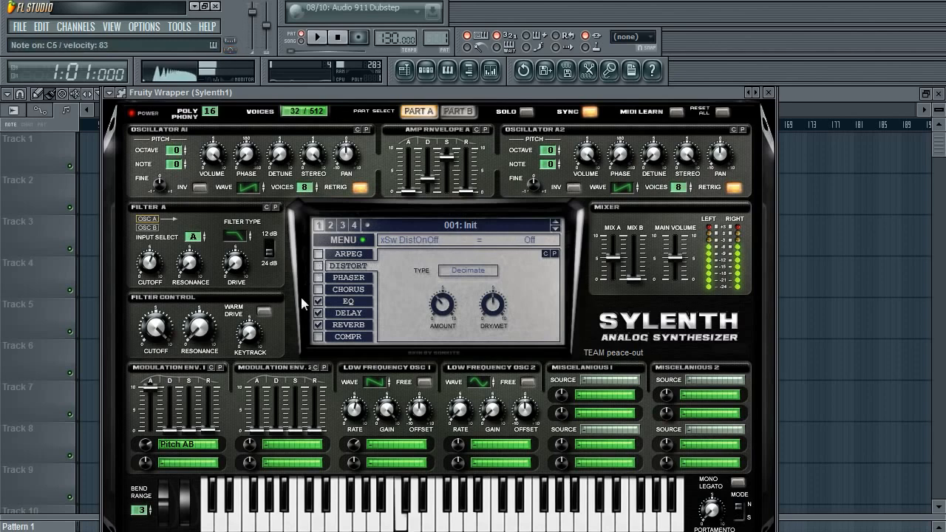
Try Modulation Envelope 1's Pitch AB amount at 10.00, and set it to 1.52
{"action": "left_click", "coordinate": [150, 443]}
{"action": "left_click_drag", "start_coordinate": [150, 443], "coordinate": [190, 427]}
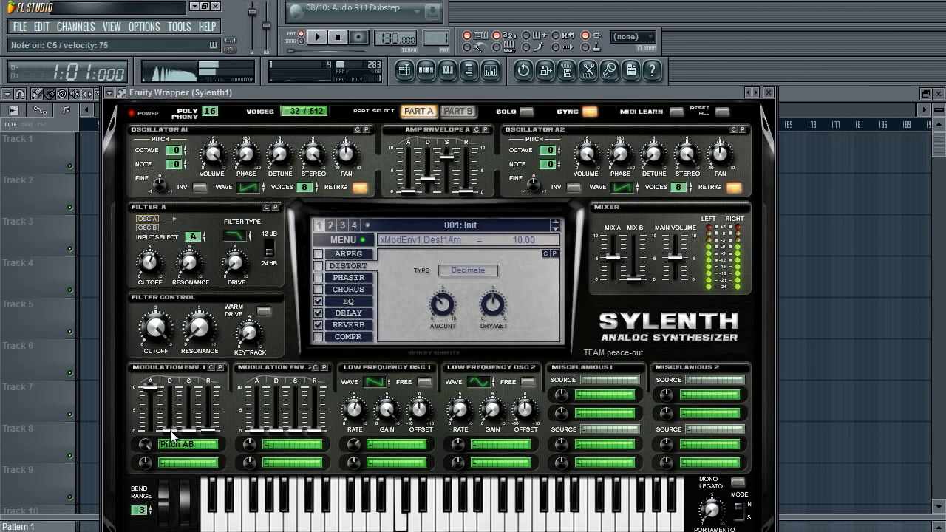
{"action": "left_click_drag", "start_coordinate": [145, 448], "coordinate": [144, 504]}
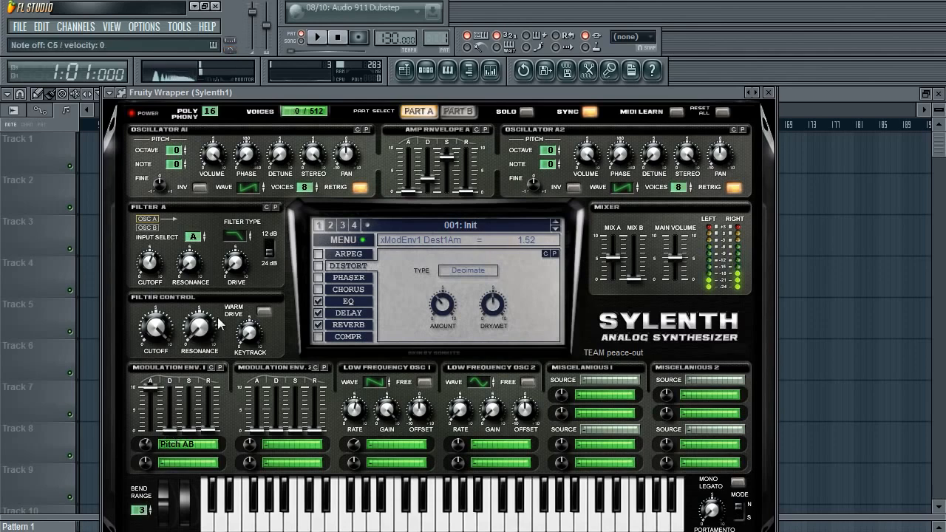
Compare the settings of Part B and Part A, ending on Part B
{"action": "left_click", "coordinate": [341, 41]}
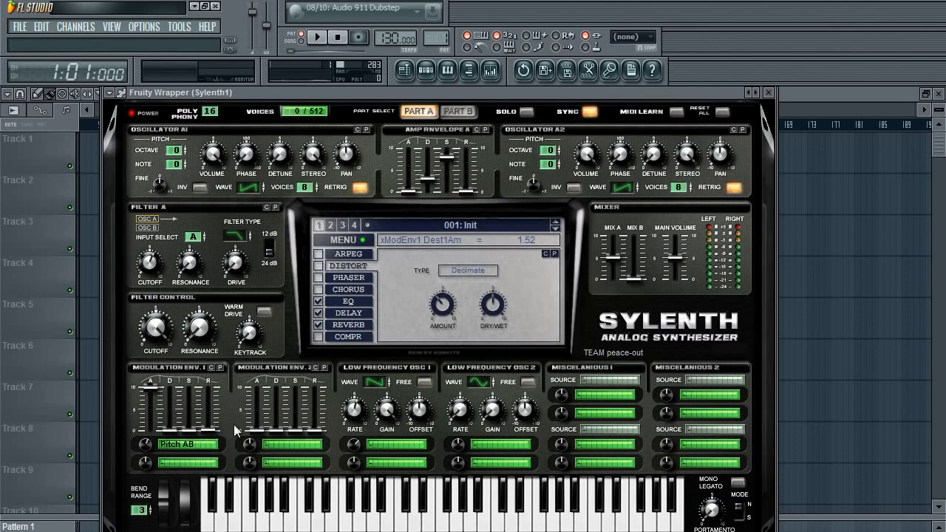
{"action": "left_click", "coordinate": [458, 112]}
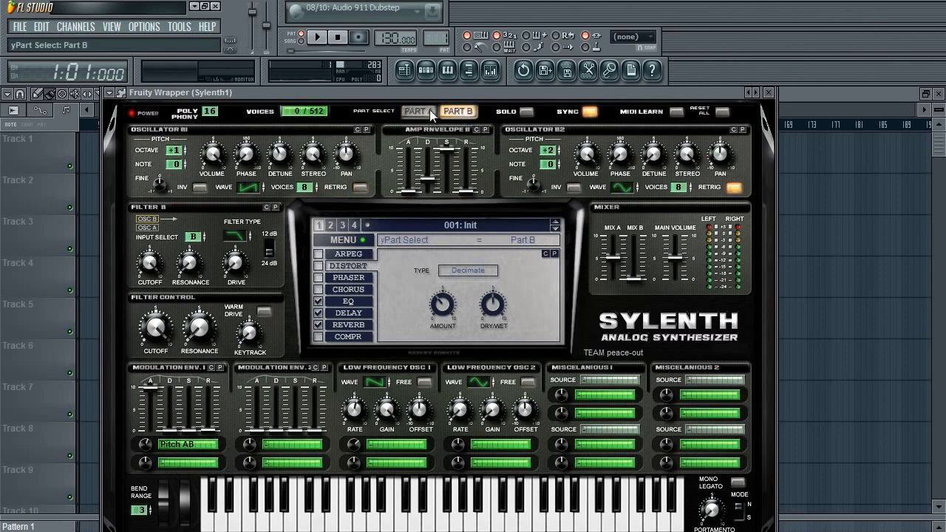
{"action": "left_click", "coordinate": [431, 112]}
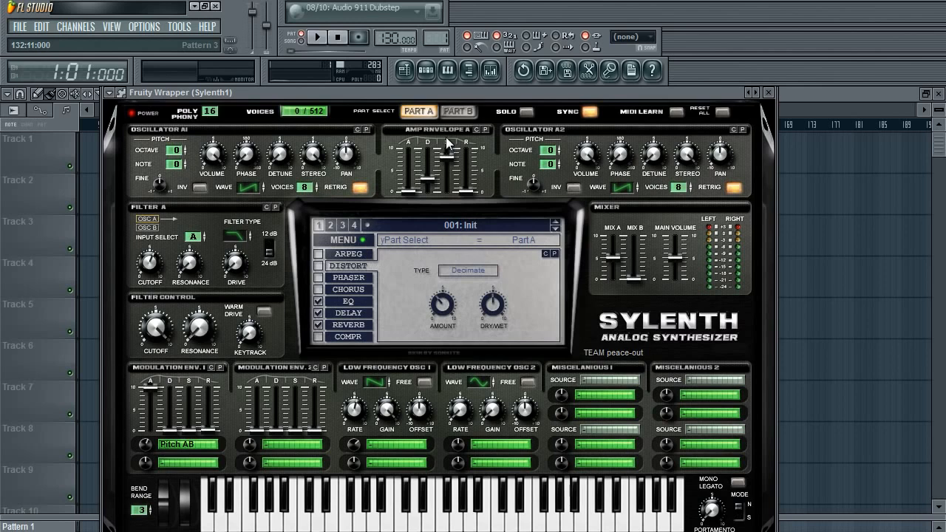
{"action": "left_click", "coordinate": [454, 111]}
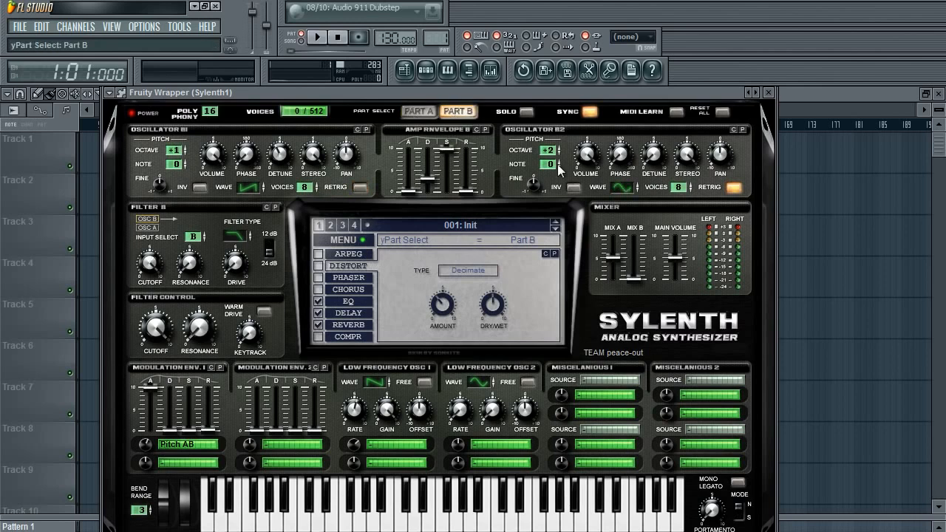